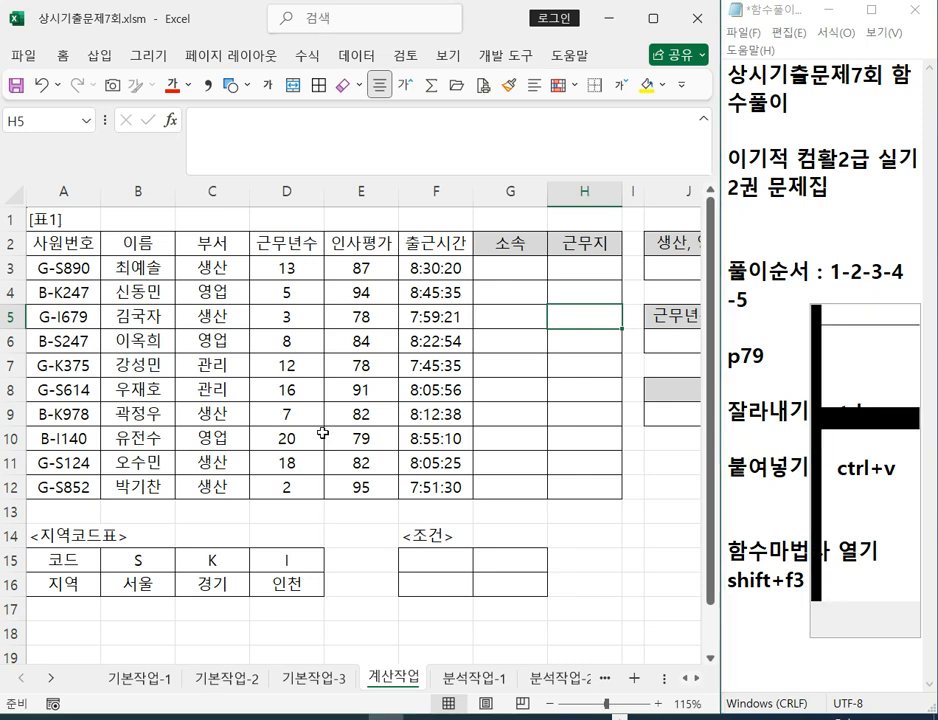
pyautogui.click(858, 377)
pyautogui.moveTo(30, 259); pyautogui.dragTo(104, 496)
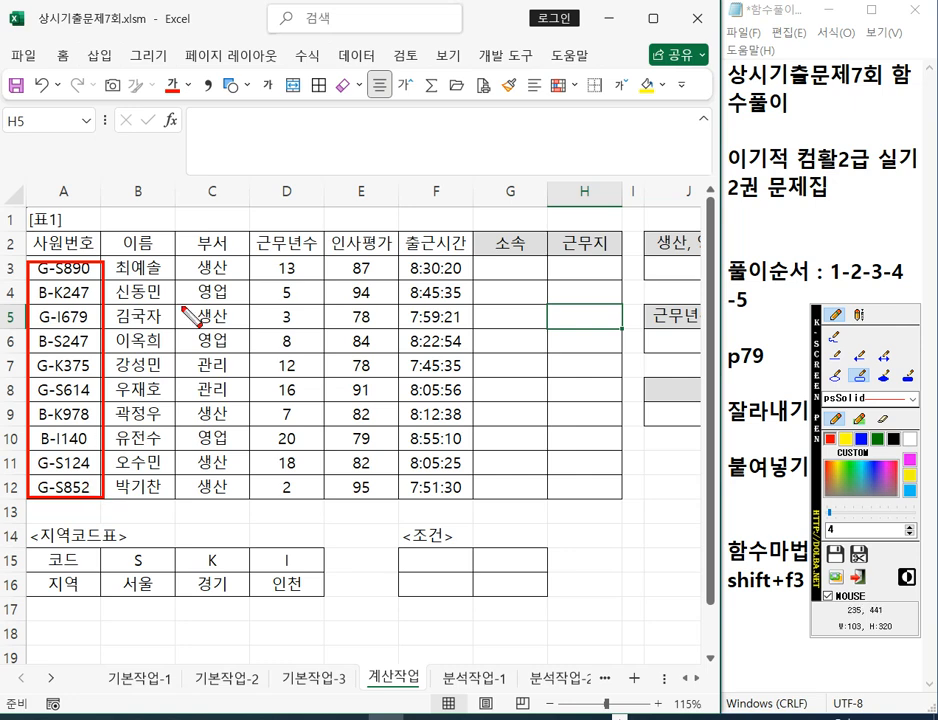
pyautogui.moveTo(481, 256); pyautogui.dragTo(547, 498)
pyautogui.press('Escape')
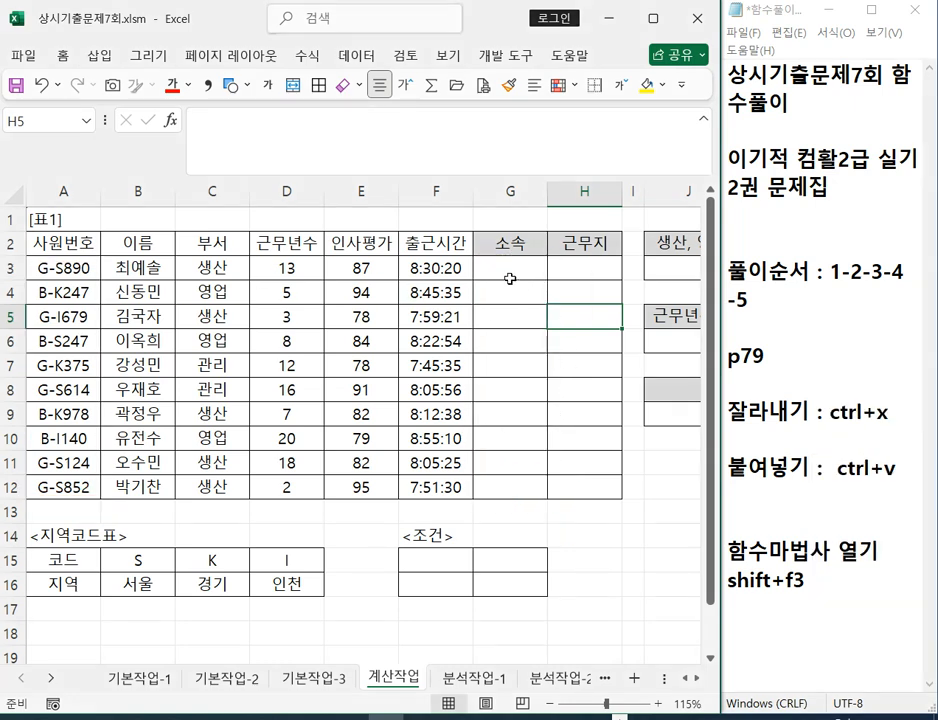
# - Enter =LEFT(A3,1) in cell G3 to extract the first character of the employee number
pyautogui.click(509, 270)
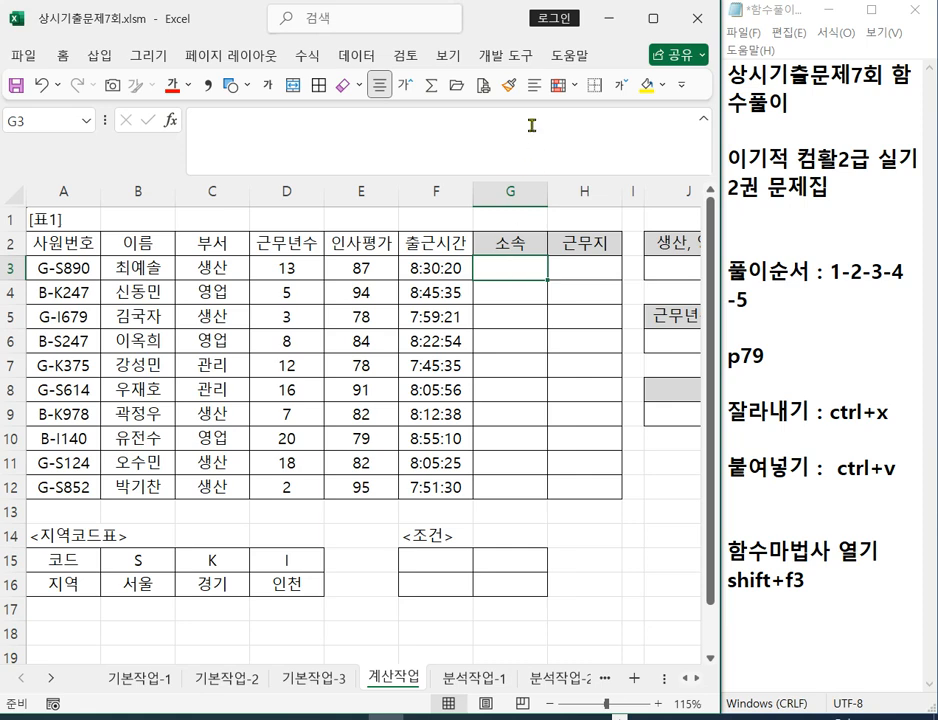
pyautogui.write('= | ₩')
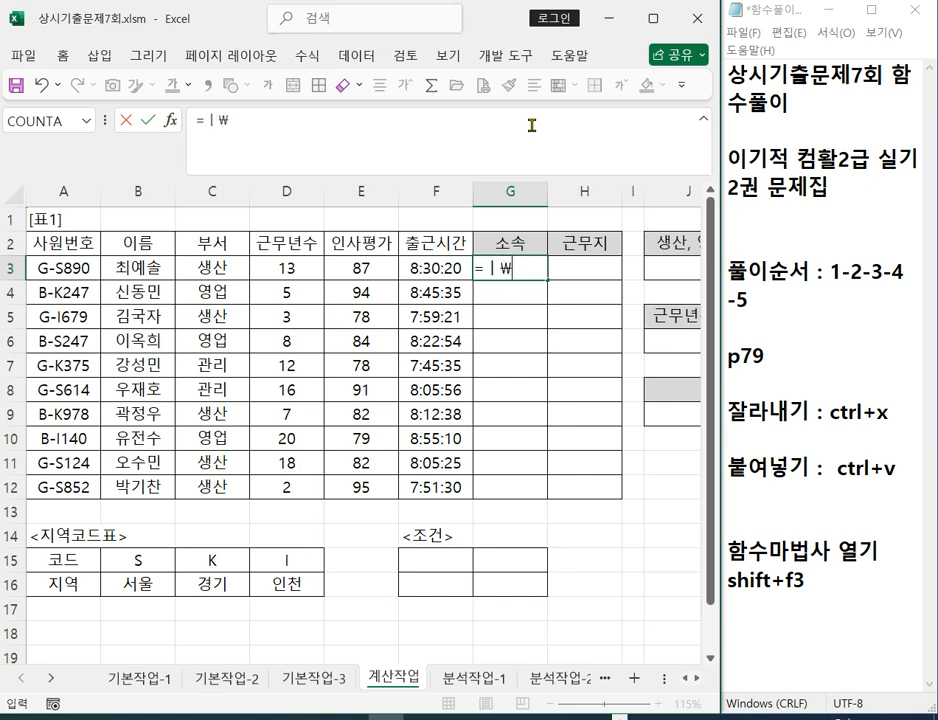
pyautogui.press('BackSpace')
pyautogui.press('BackSpace')
pyautogui.write('=LEFT')
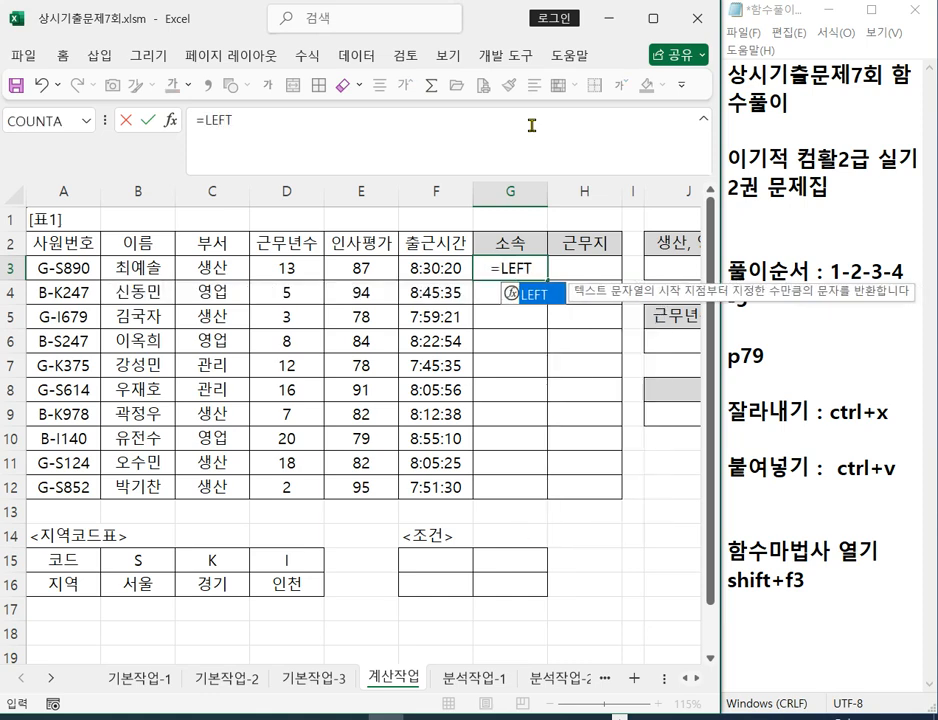
pyautogui.write('(')
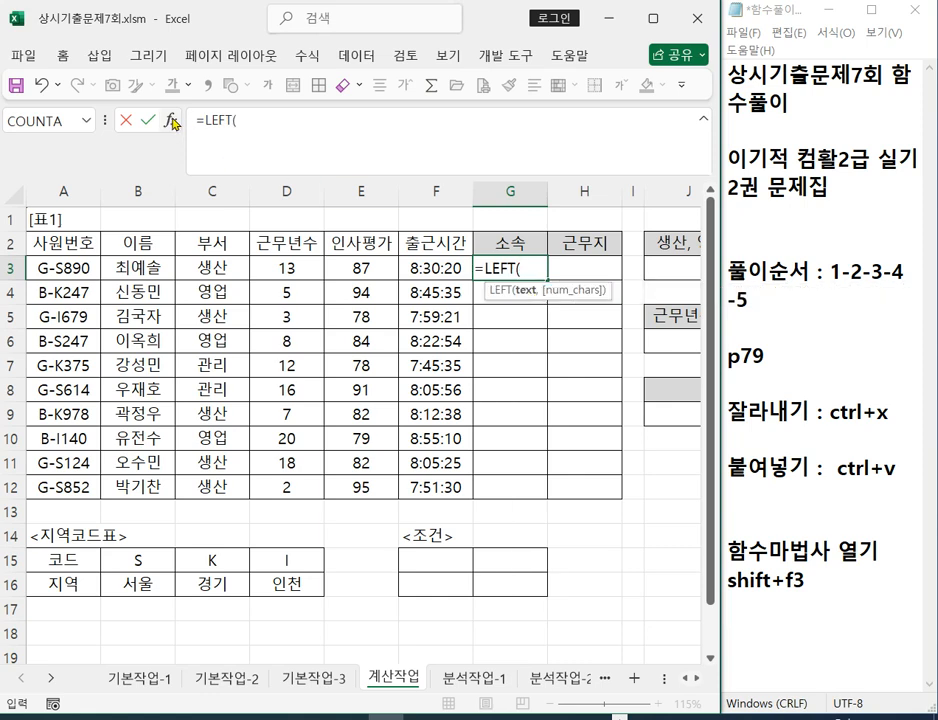
pyautogui.hotkey('shift', 'F3')
pyautogui.click(70, 268)
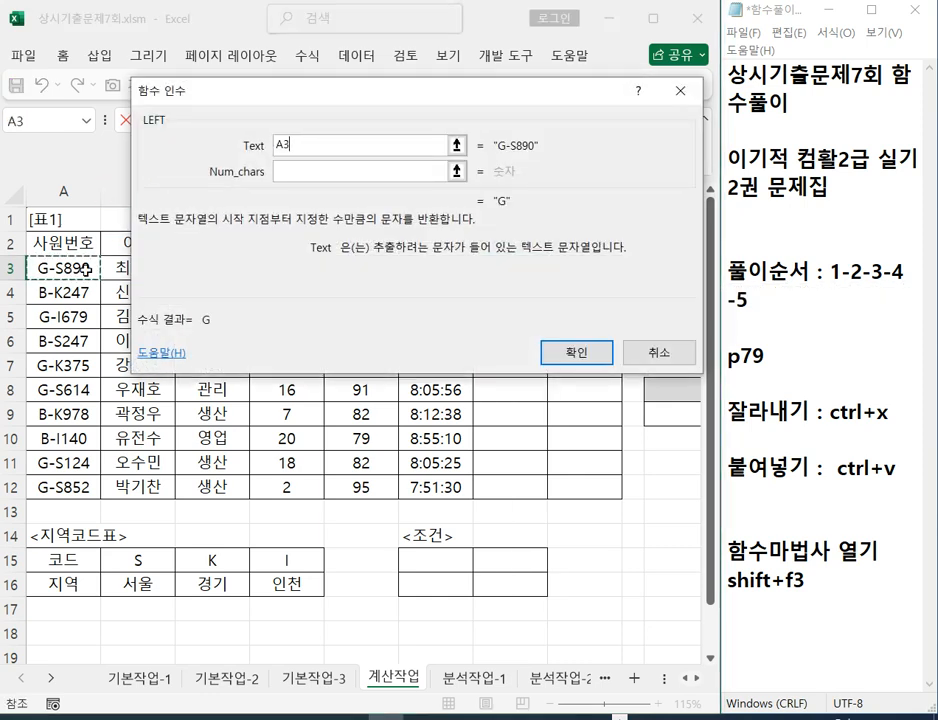
pyautogui.click(290, 170)
pyautogui.write('1')
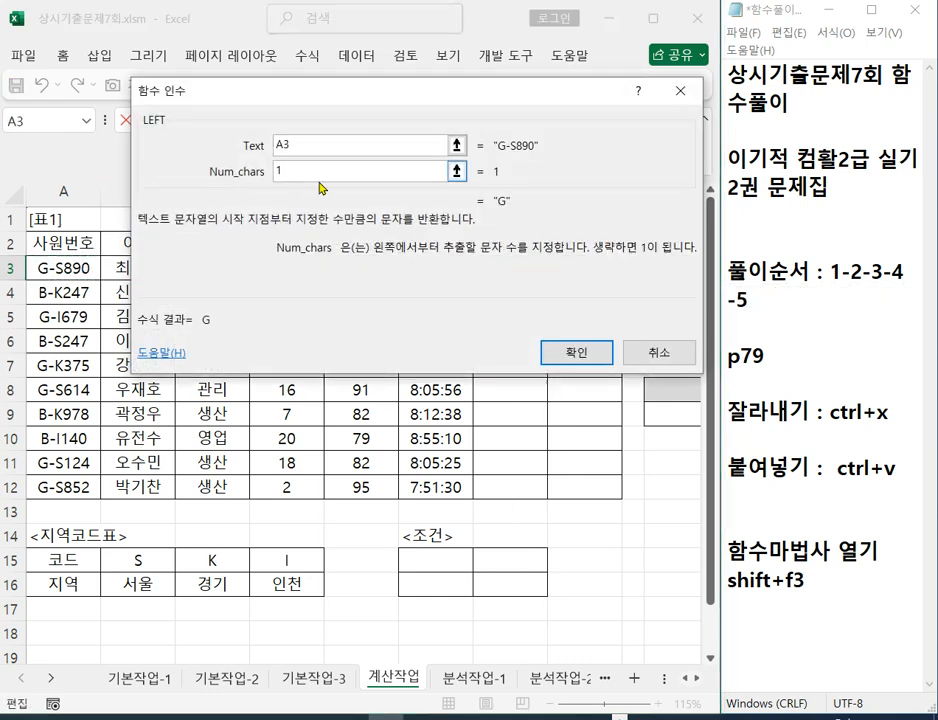
pyautogui.press('Return')
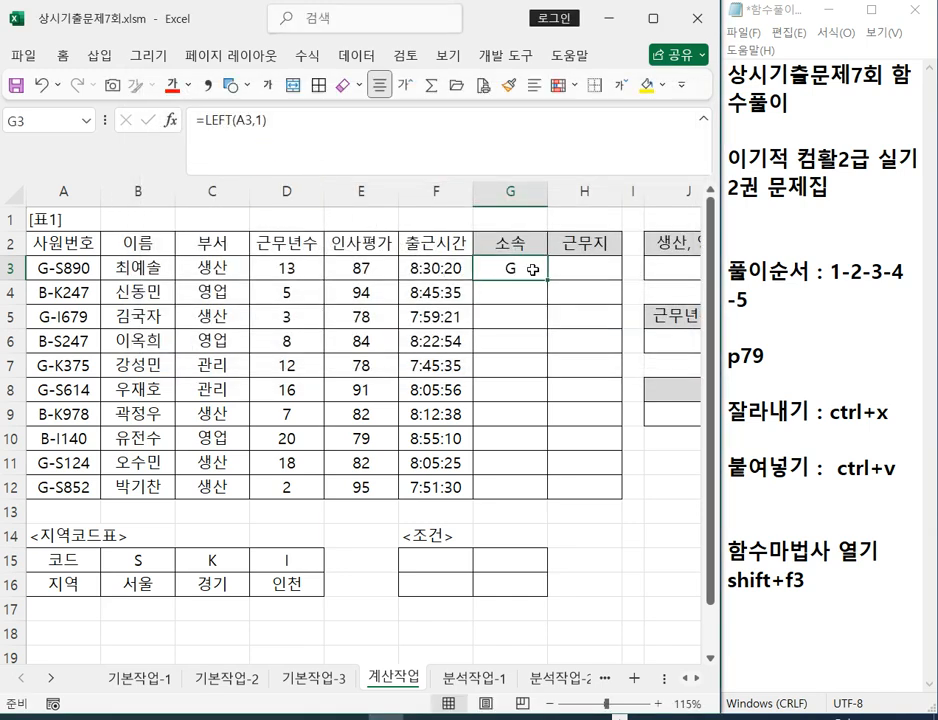
# - Cut the LEFT(A3,1) expression out of the G3 formula, keeping only the equals sign
pyautogui.click(203, 118)
pyautogui.hotkey('ctrl', 'a')
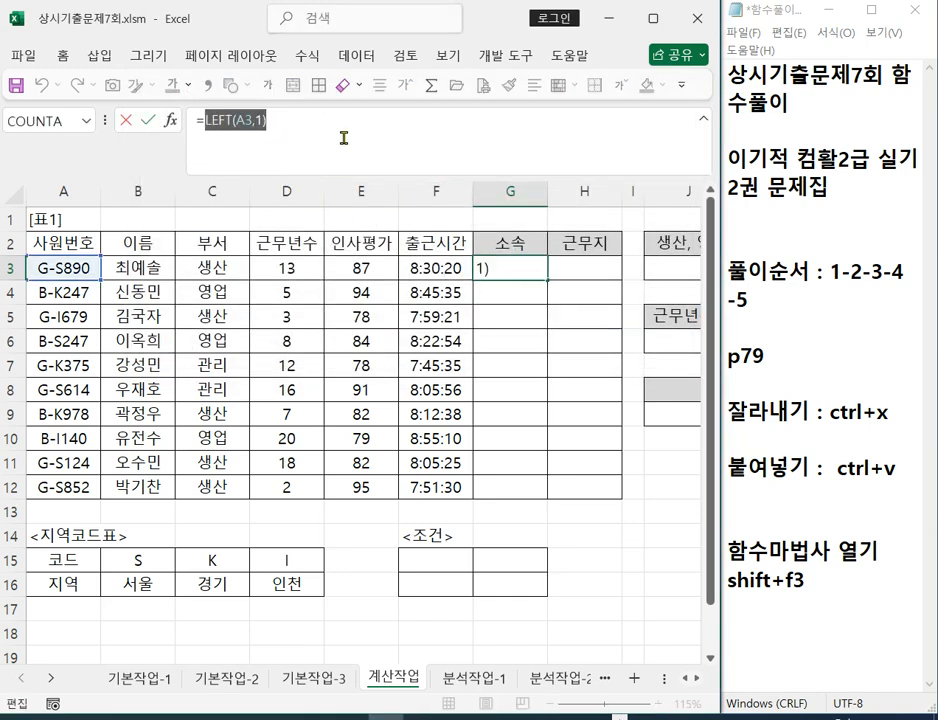
pyautogui.write('=')
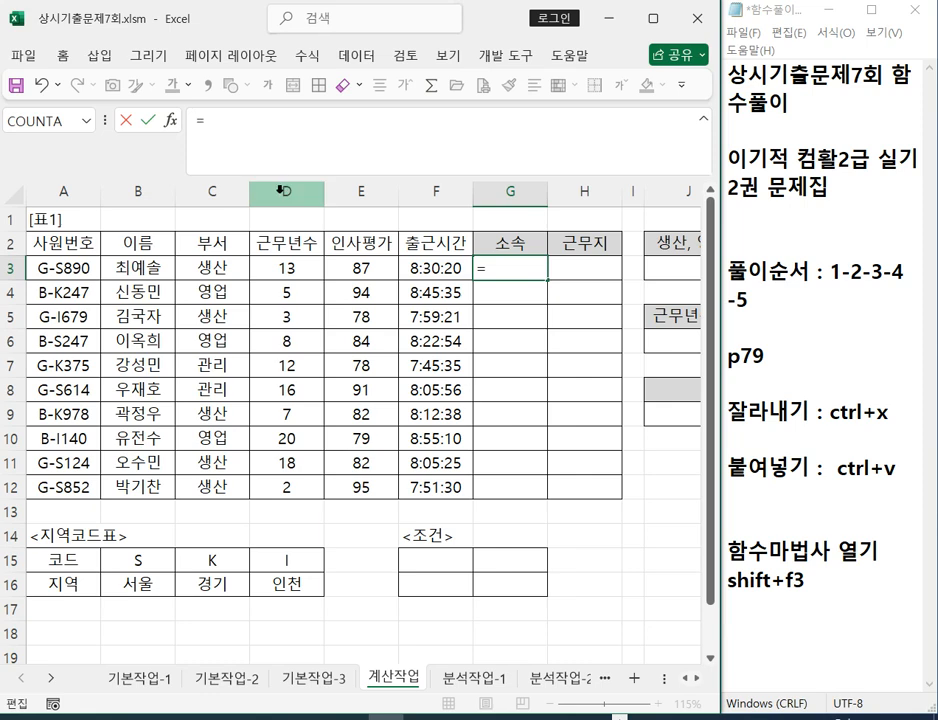
pyautogui.press('F12')
pyautogui.click(860, 376)
pyautogui.moveTo(31, 255)
pyautogui.mouseDown()
pyautogui.moveTo(44, 312)
pyautogui.moveTo(53, 500)
pyautogui.mouseUp()
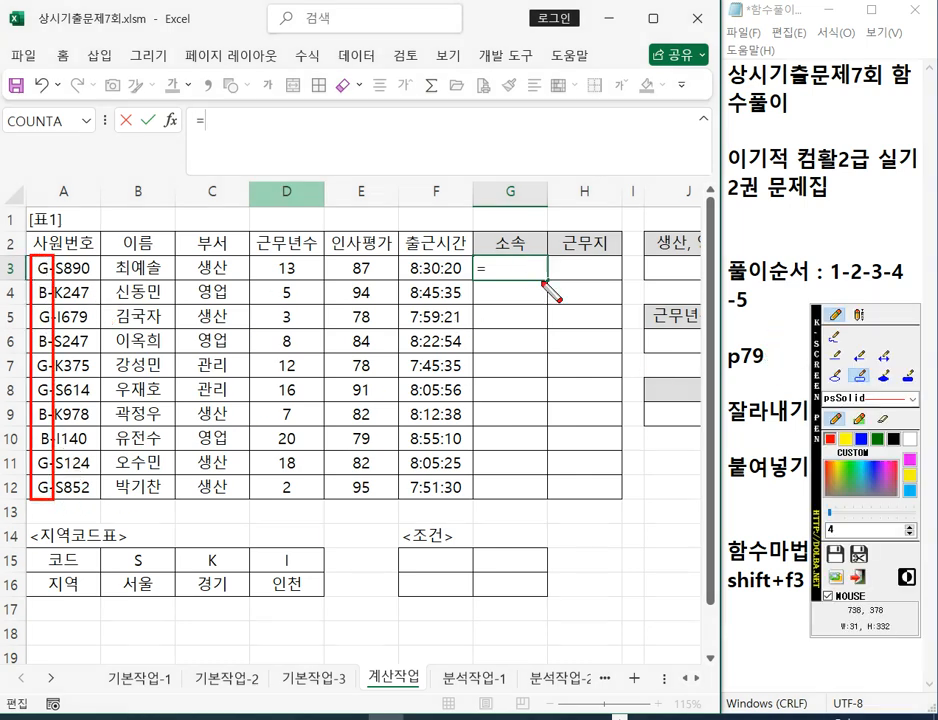
pyautogui.press('F12')
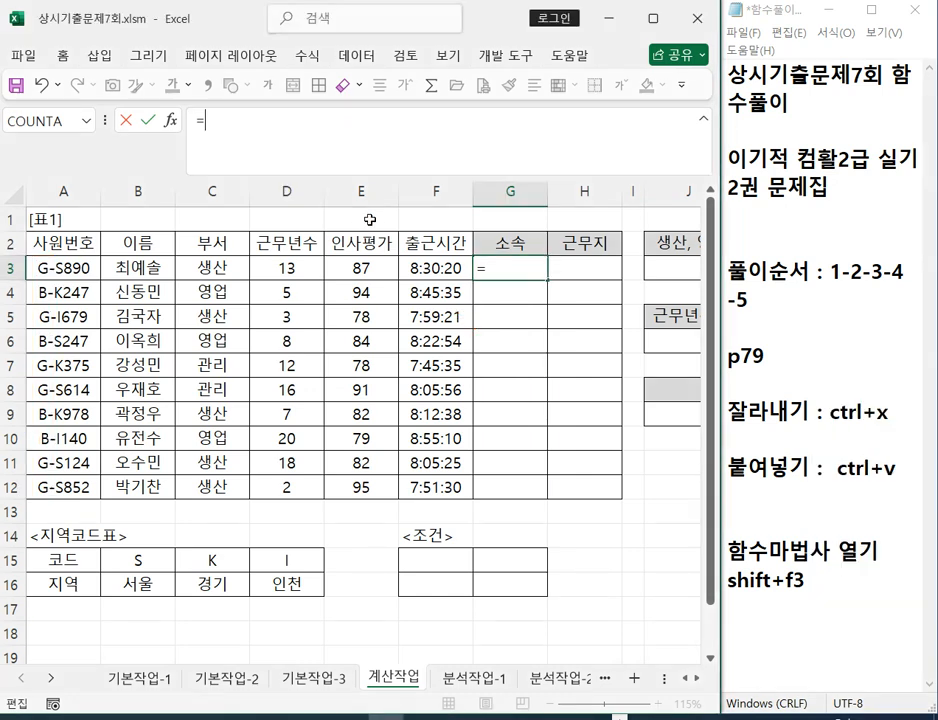
# - Start an IF function in G3 with the logical test LEFT(A3,1)="B"
pyautogui.write('IF')
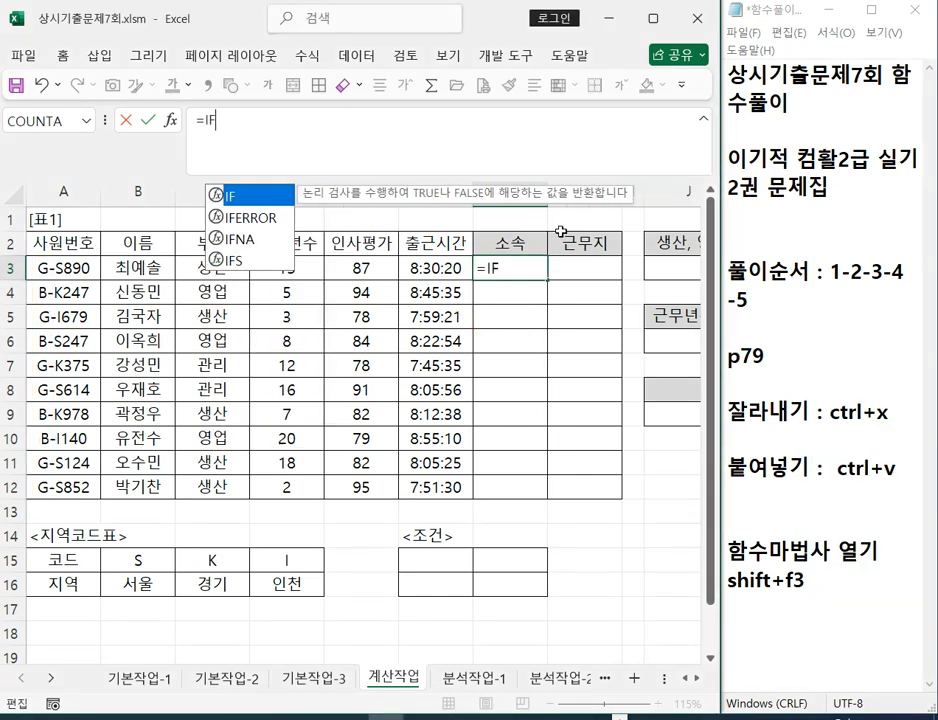
pyautogui.write('(')
pyautogui.hotkey('shift', 'F3')
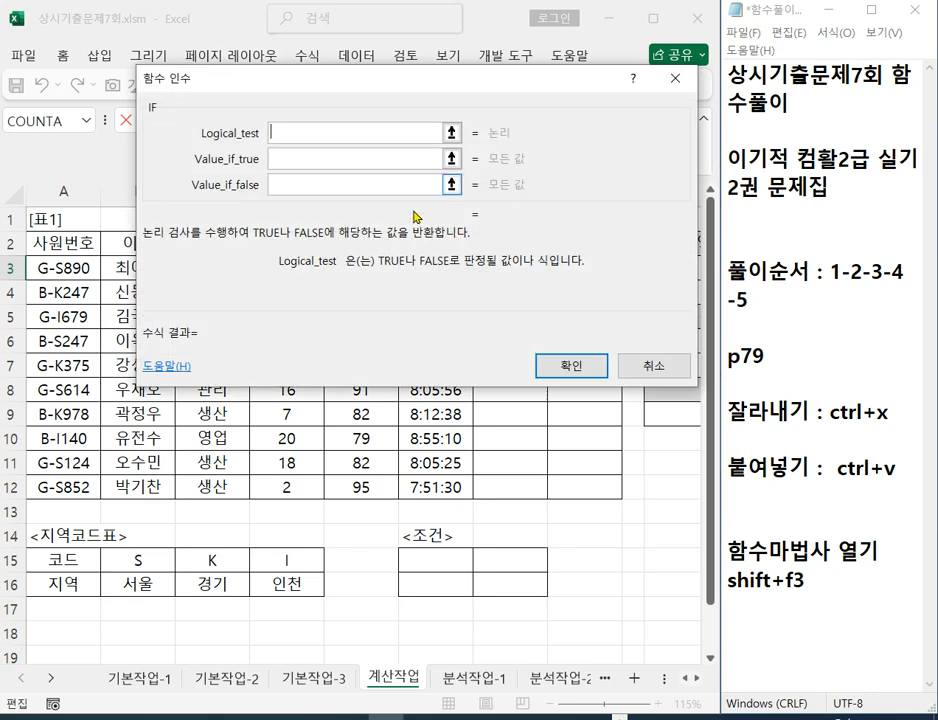
pyautogui.moveTo(352, 96); pyautogui.dragTo(361, 229)
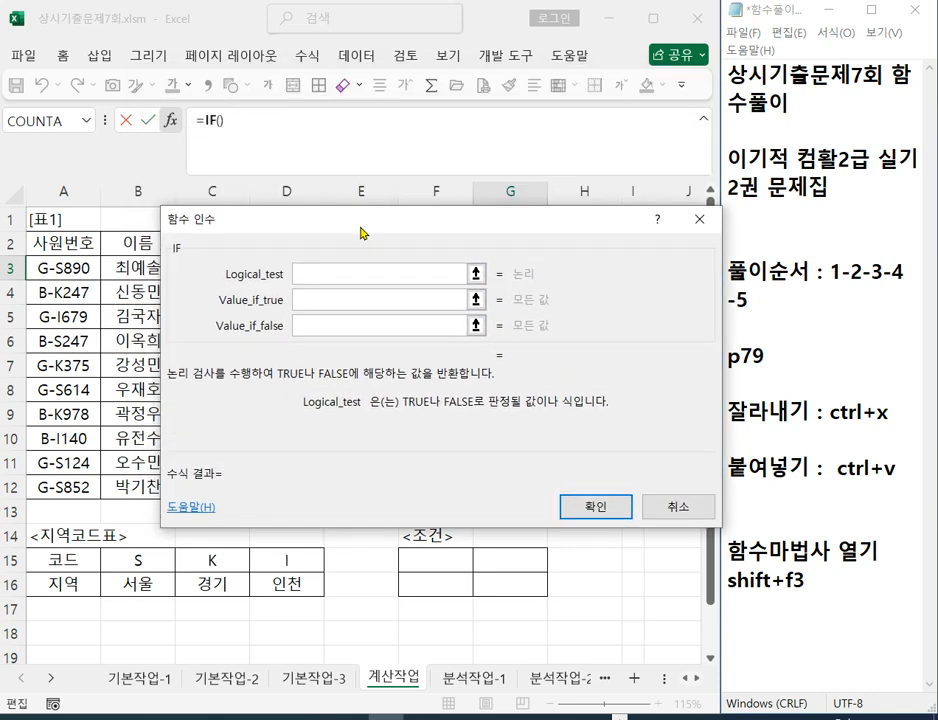
pyautogui.write('LEFT(A3,1)=')
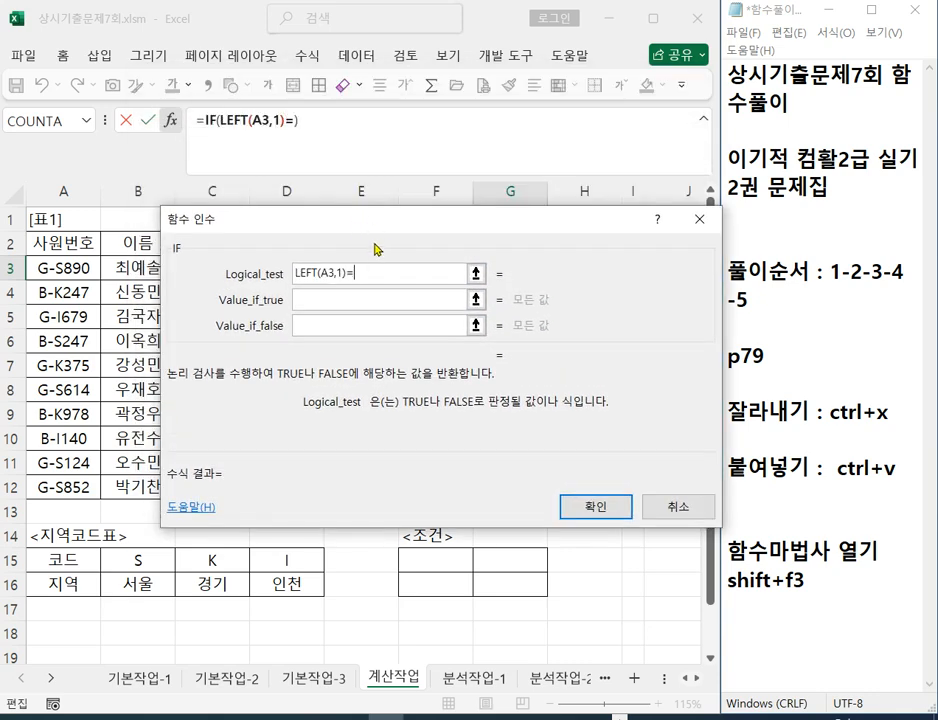
pyautogui.write('"B"')
pyautogui.press('Tab')
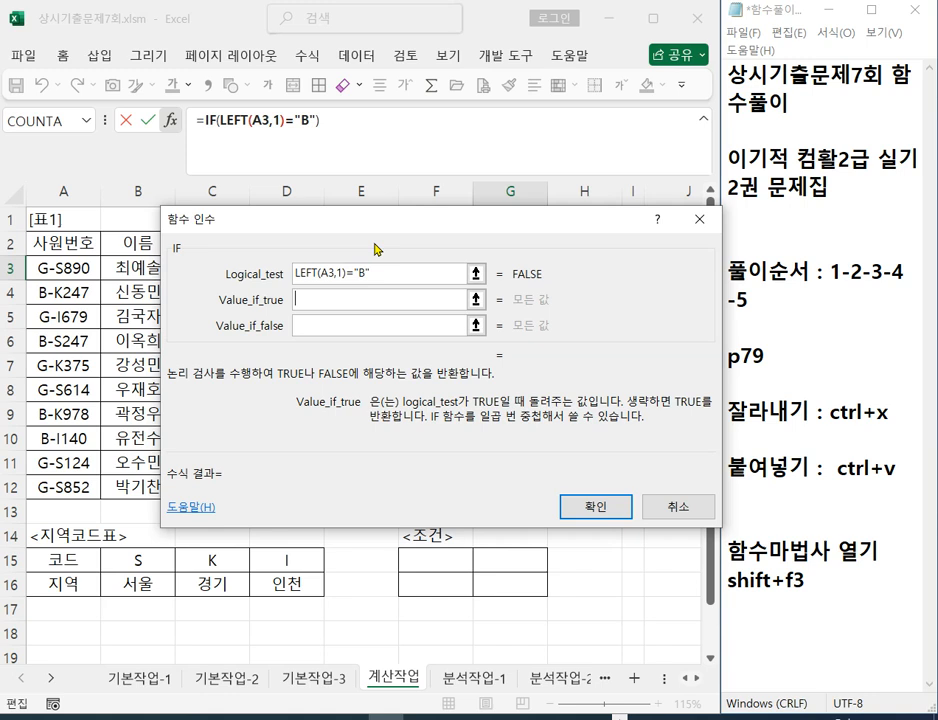
# - Make the IF in G3 return "본사" when true and "지사" when false, and fill the formula down to G12
pyautogui.write('QH')
pyautogui.press('BackSpace')
pyautogui.press('BackSpace')
pyautogui.write('본사')
pyautogui.press('Tab')
pyautogui.write('지사')
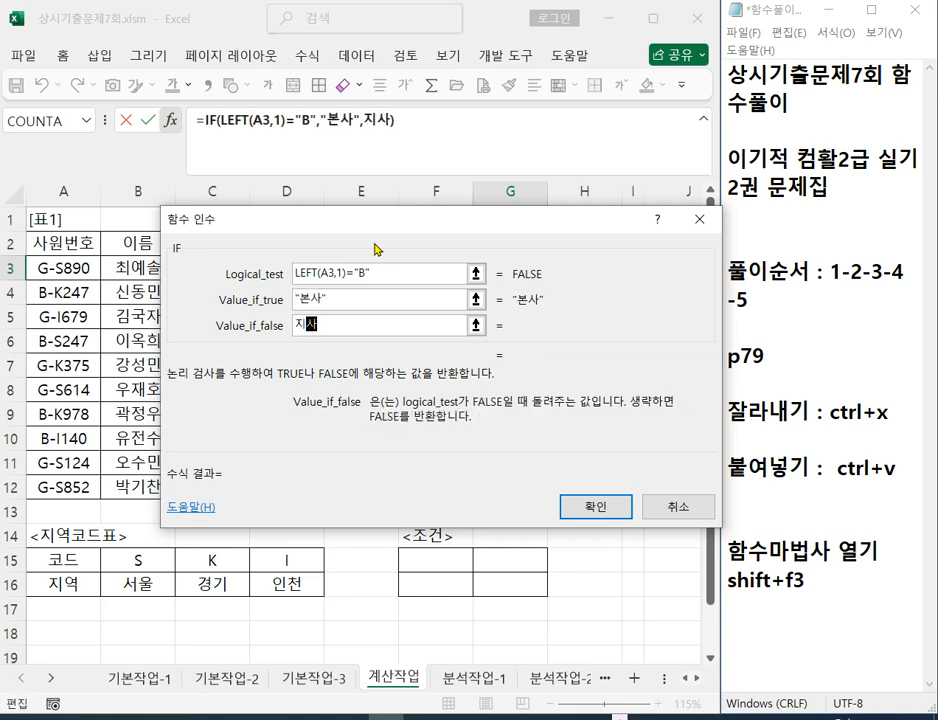
pyautogui.press('Return')
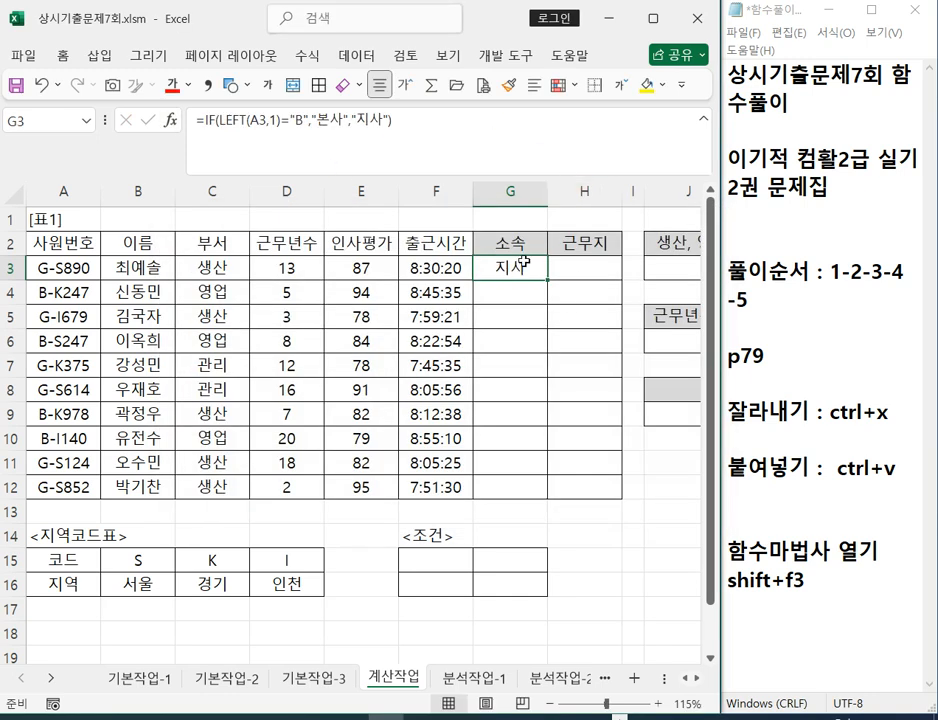
pyautogui.doubleClick(548, 281)
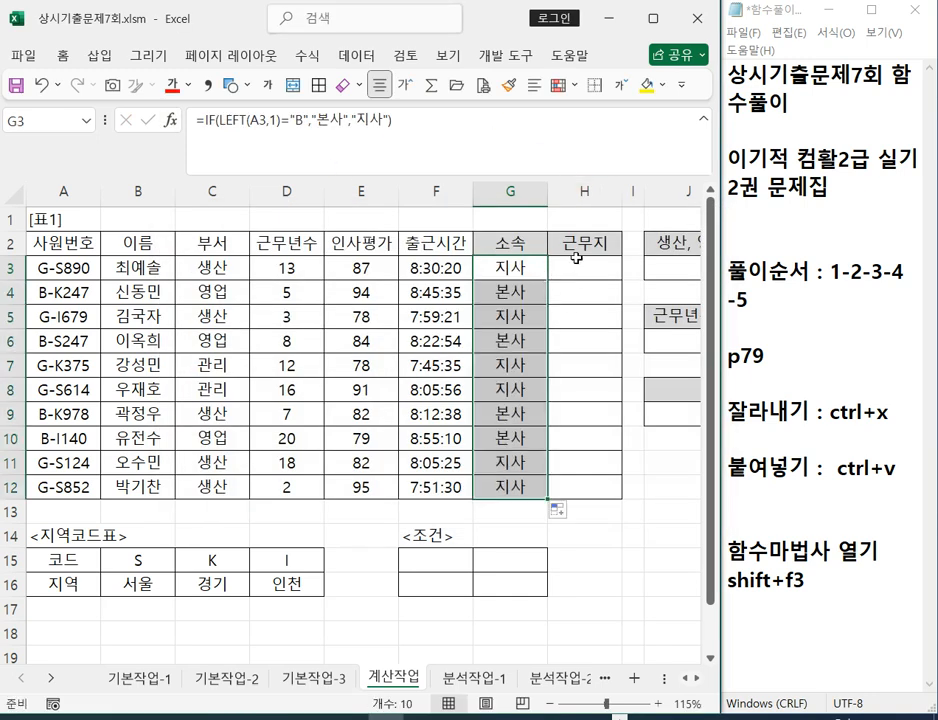
# - Select cell H3 in the 근무지 column and set the sheet zoom to 100%
pyautogui.click(577, 264)
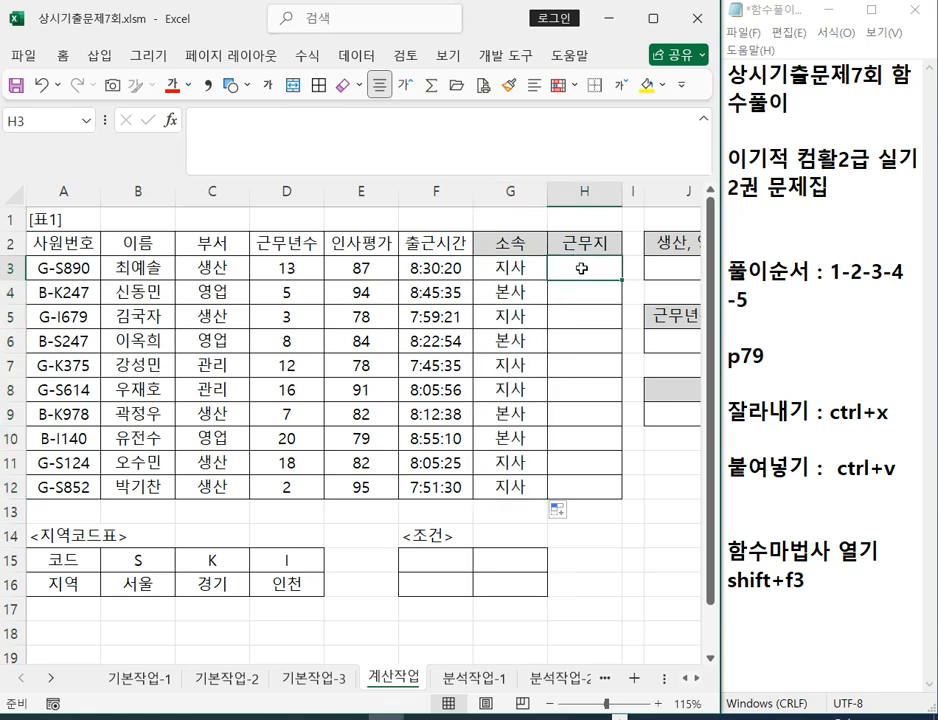
pyautogui.scroll(-1, 581, 268)
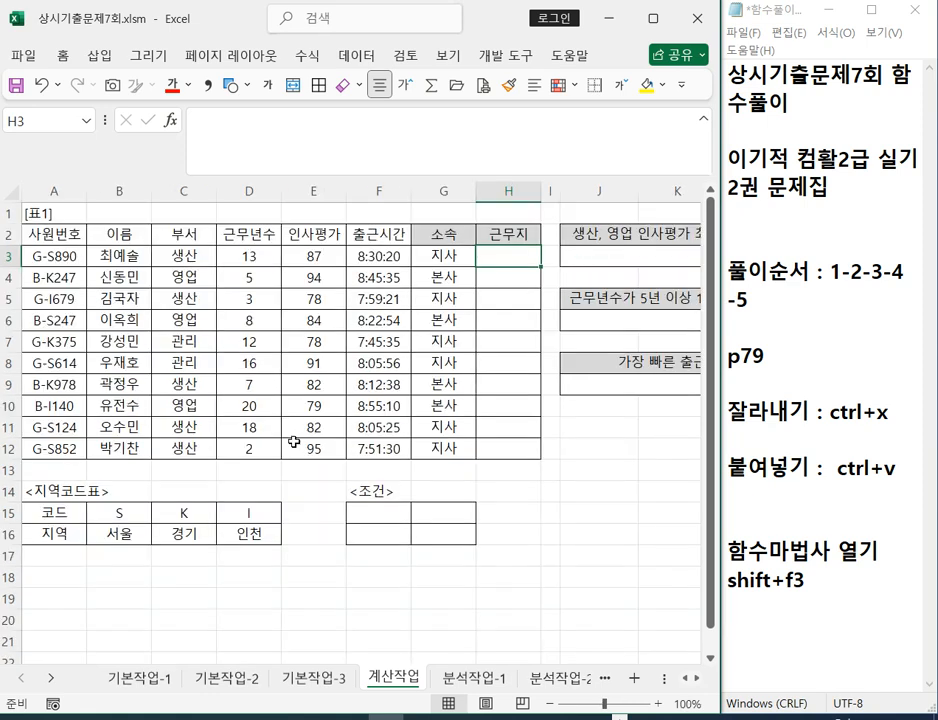
pyautogui.press('F12')
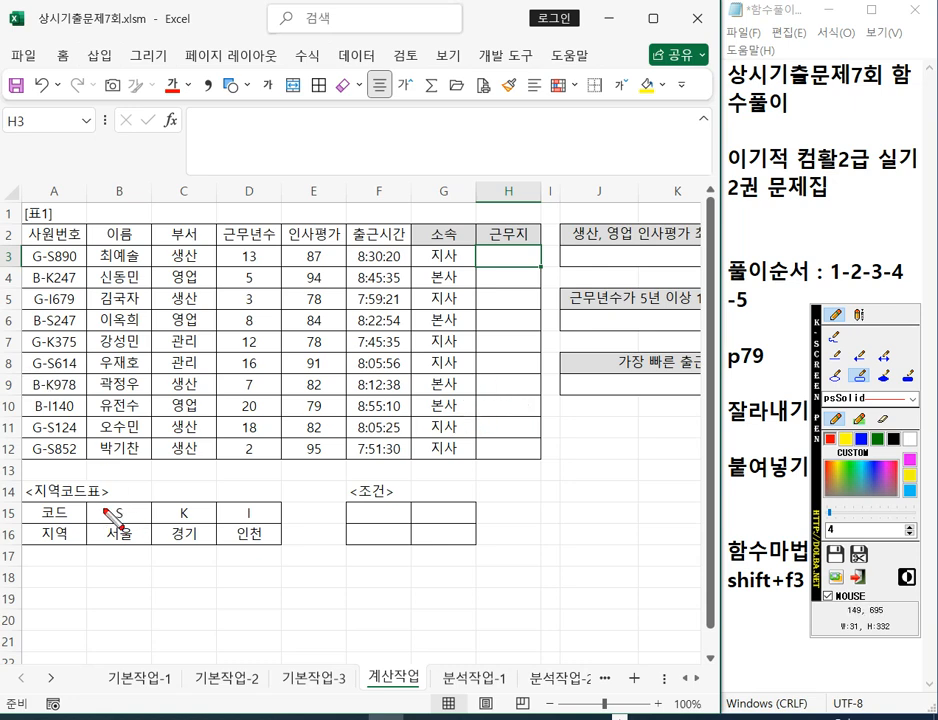
pyautogui.moveTo(88, 499); pyautogui.dragTo(285, 556)
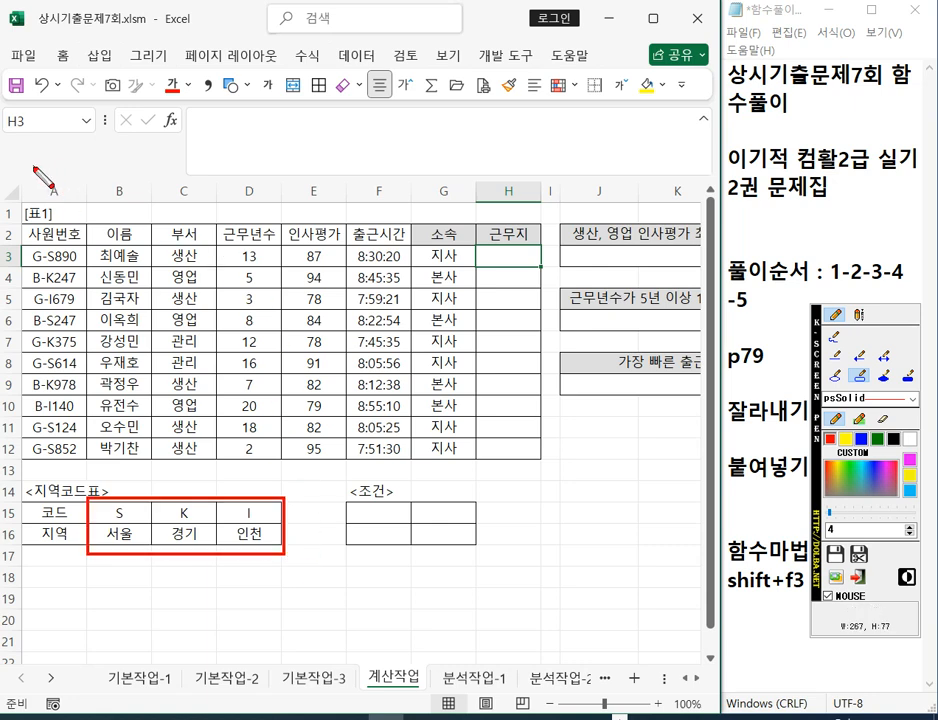
pyautogui.moveTo(47, 250); pyautogui.dragTo(62, 458)
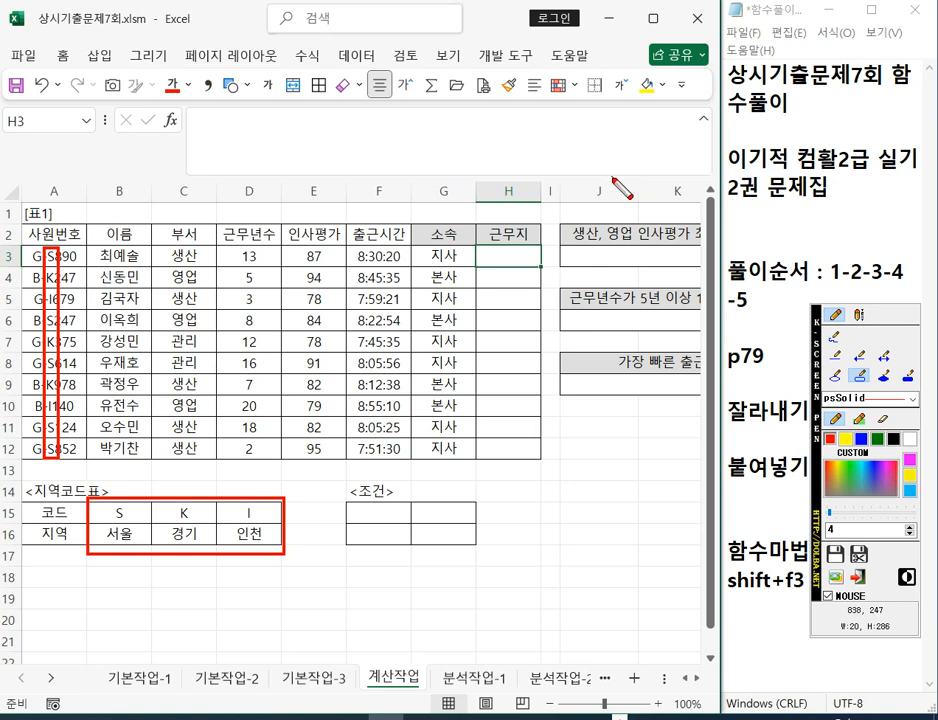
pyautogui.press('Escape')
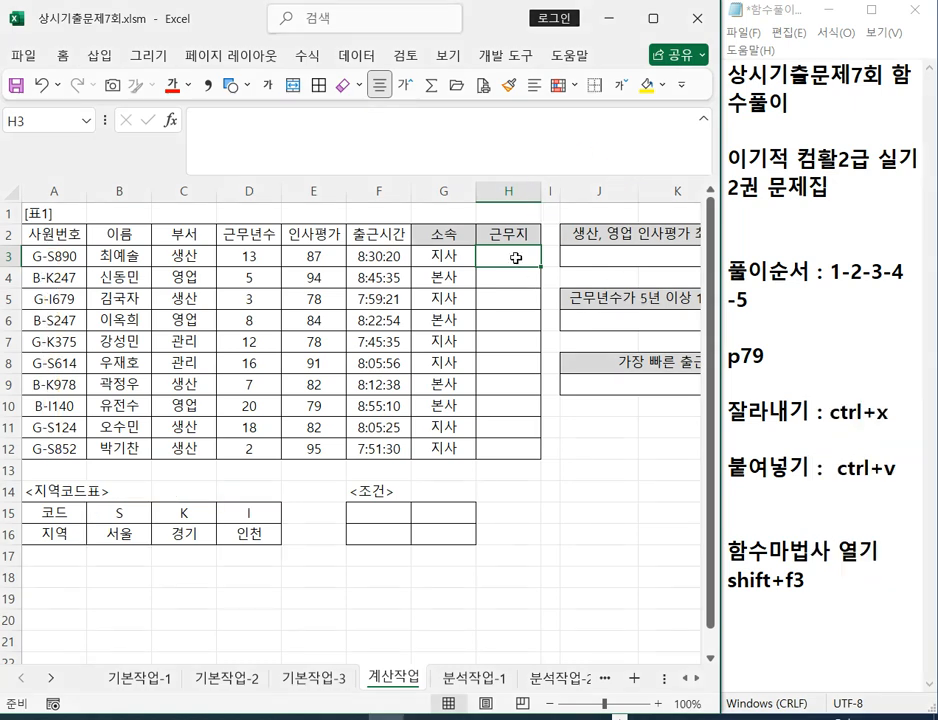
# - Enter =MID(A3,3,1) in cell H3 to extract the region code from the employee number
pyautogui.write('=ㅡㅑㅜ')
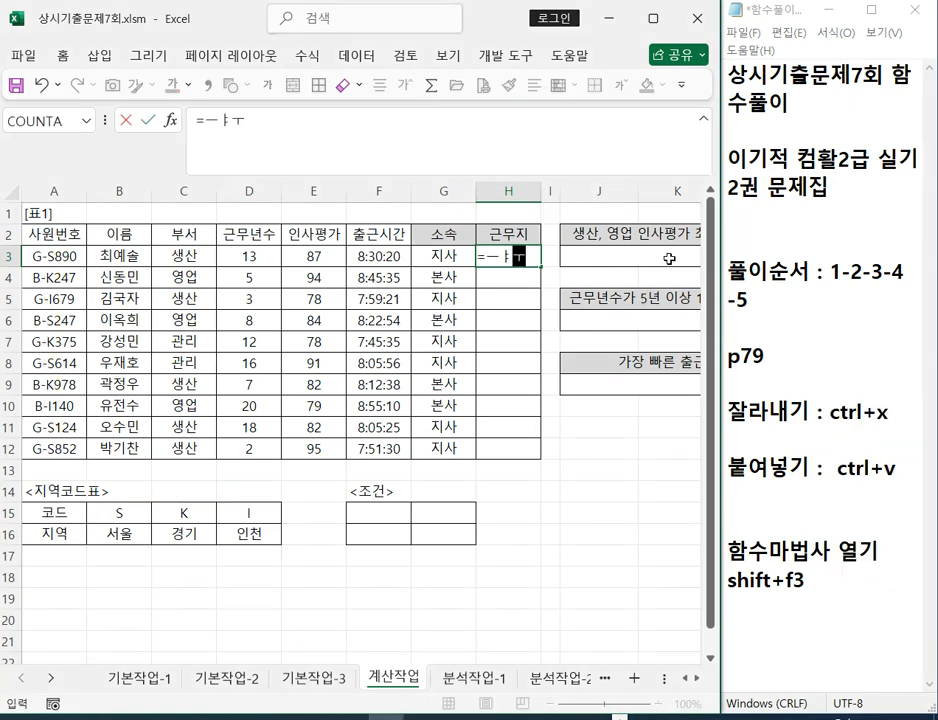
pyautogui.write('MIND(')
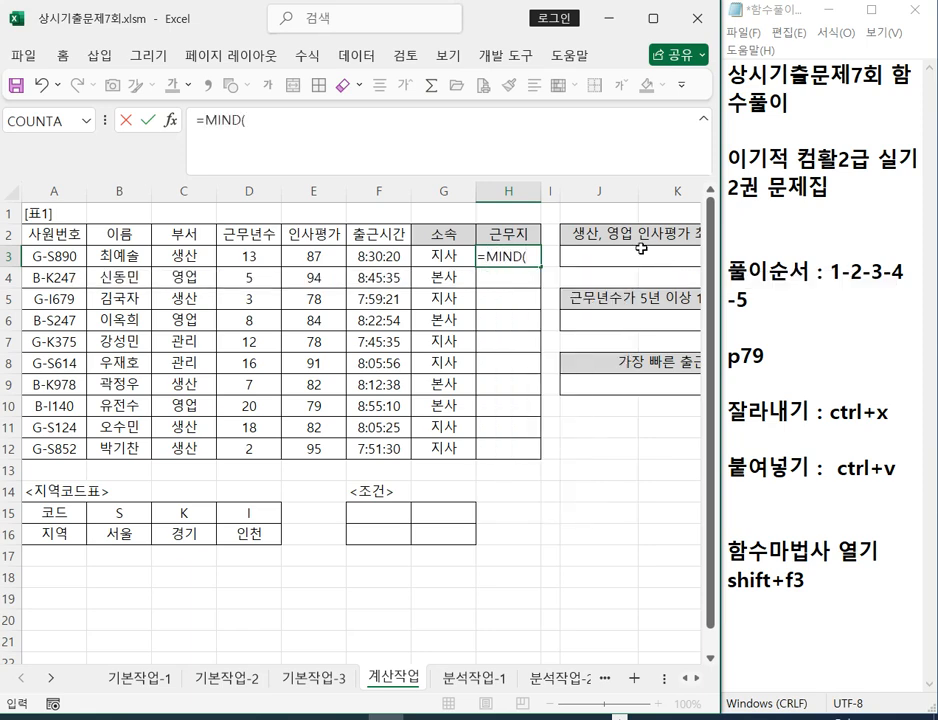
pyautogui.press('BackSpace')
pyautogui.press('BackSpace')
pyautogui.press('BackSpace')
pyautogui.write('D)₩')
pyautogui.press('BackSpace')
pyautogui.press('BackSpace')
pyautogui.write('(')
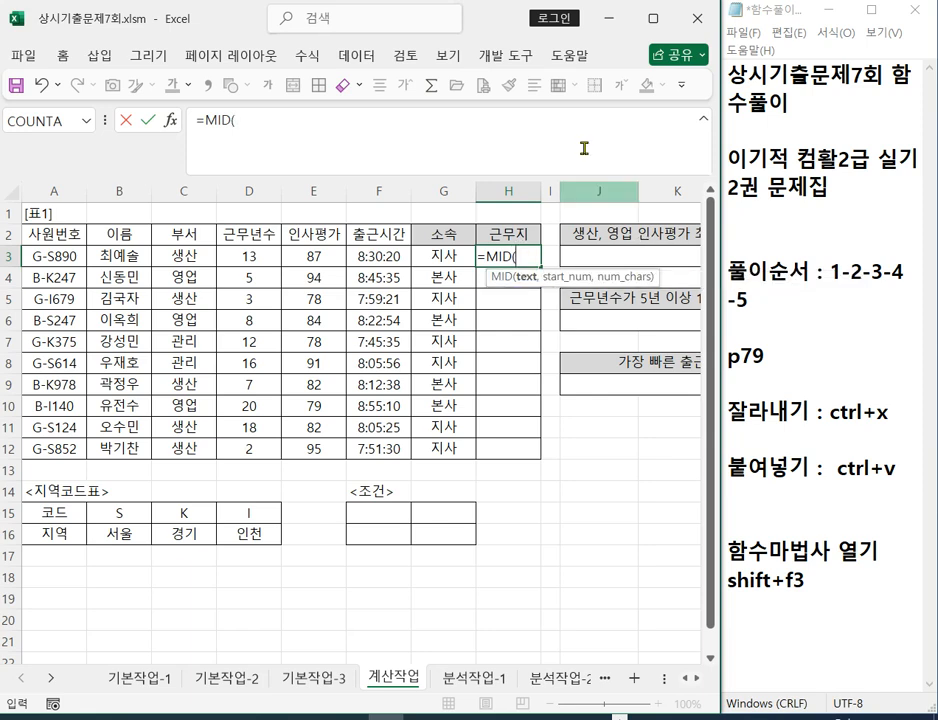
pyautogui.hotkey('shift', 'F3')
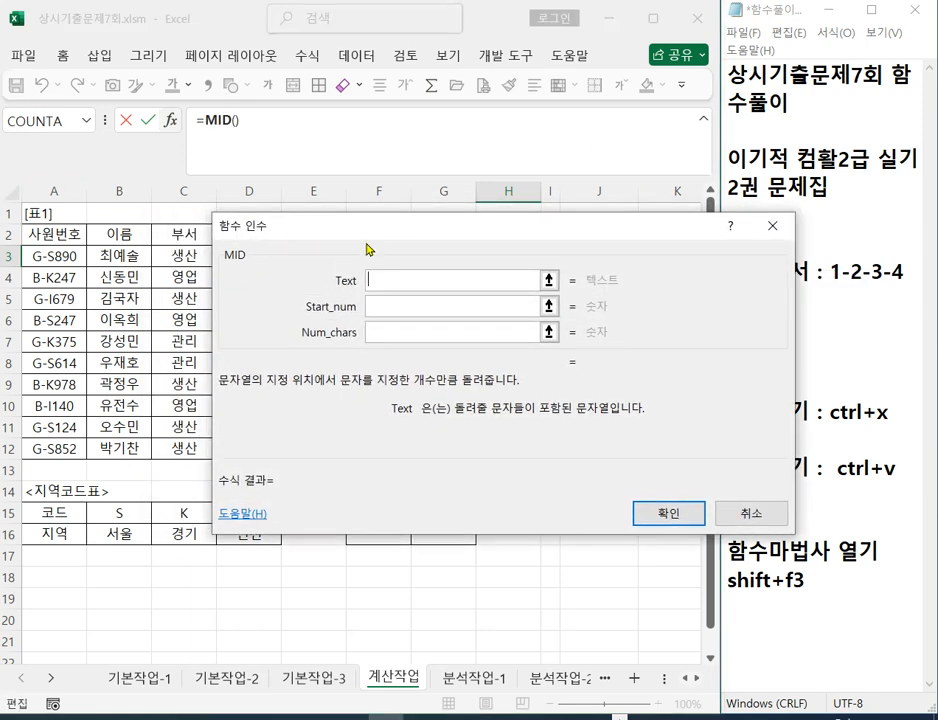
pyautogui.click(68, 258)
pyautogui.click(406, 307)
pyautogui.write('3')
pyautogui.click(385, 331)
pyautogui.write('1')
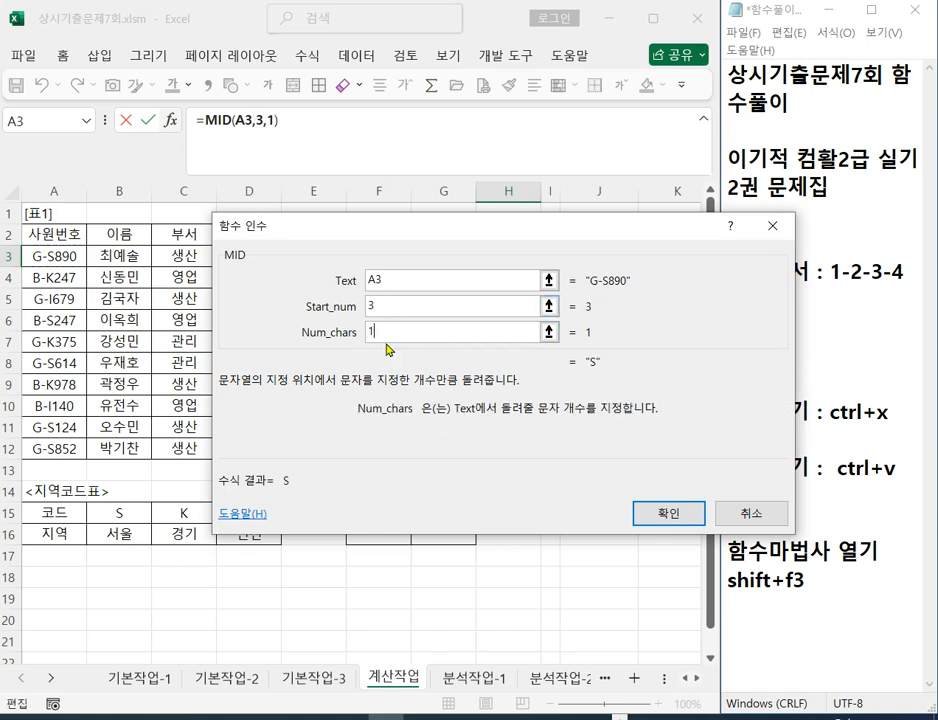
pyautogui.press('Return')
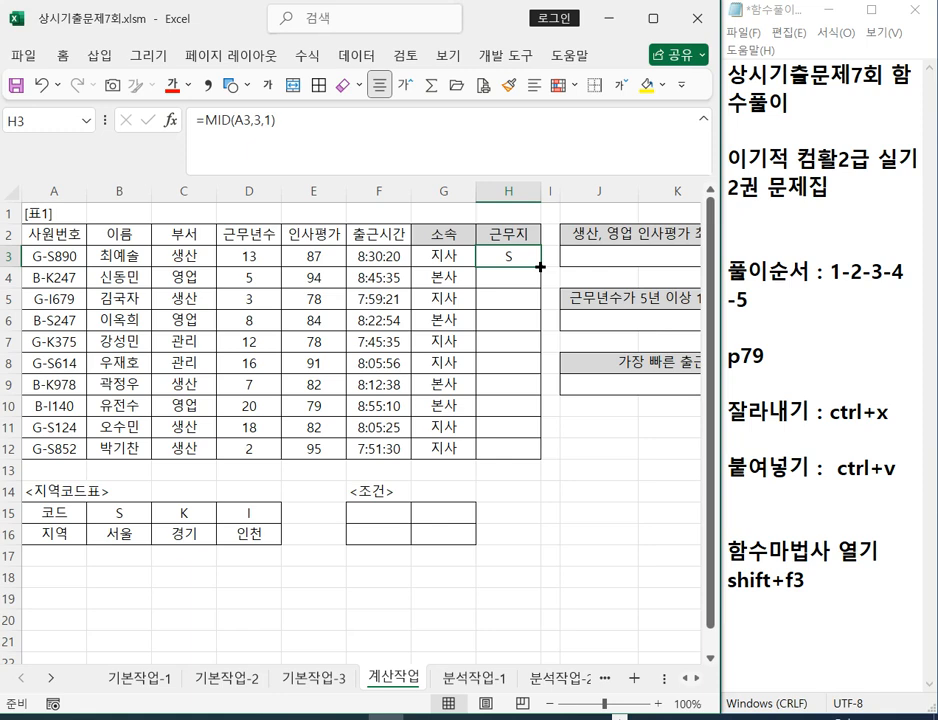
# - Fill the MID formula from H3 down to H12 and reselect H3
pyautogui.moveTo(540, 268); pyautogui.dragTo(546, 443)
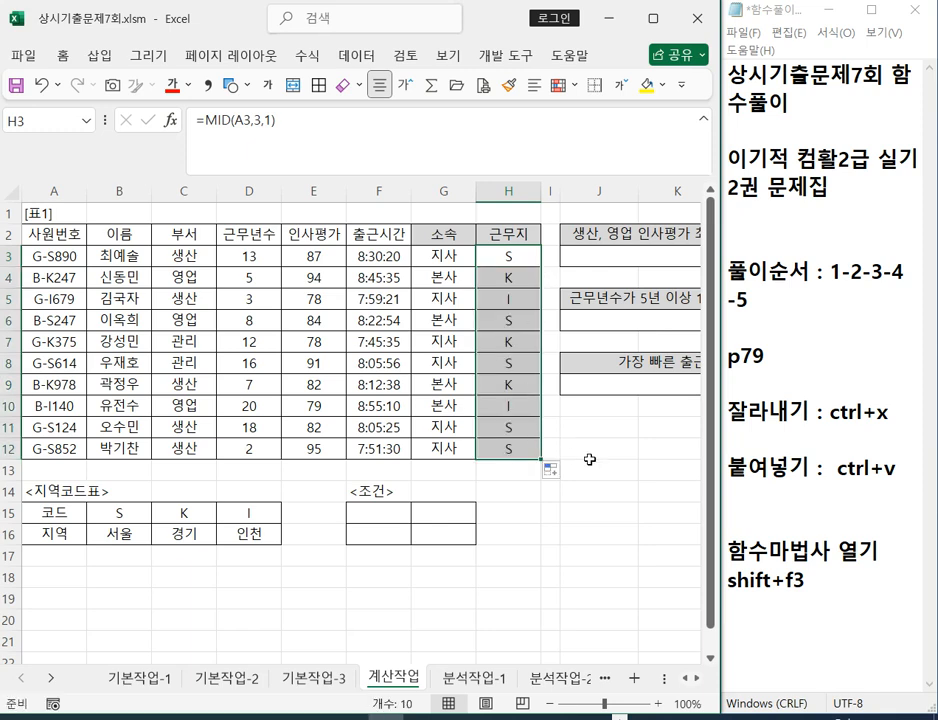
pyautogui.click(521, 259)
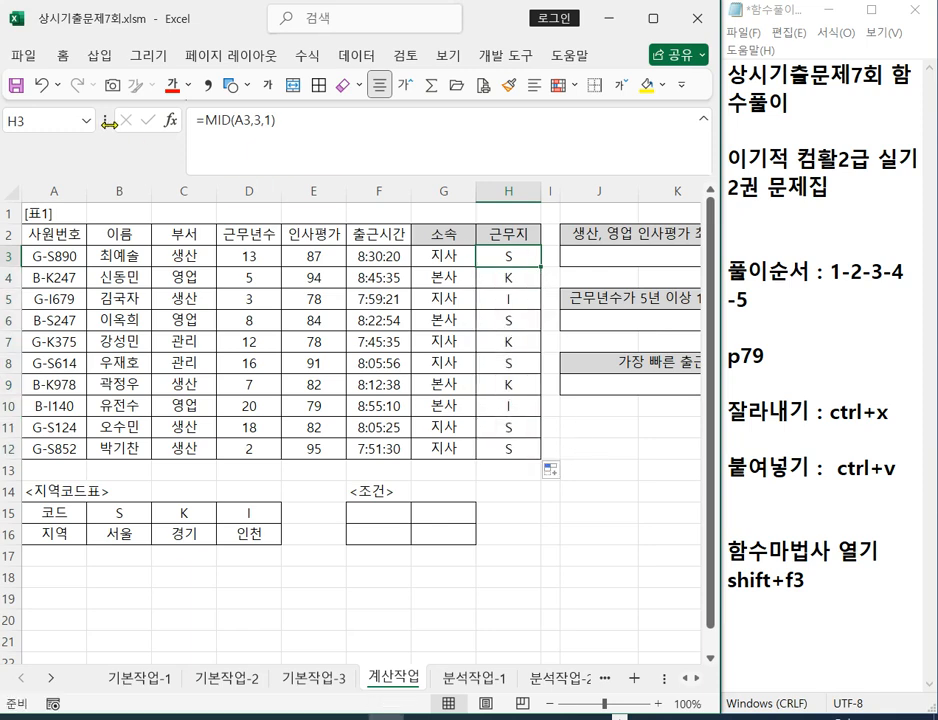
# - Cut MID(A3,3,1) from H3's formula, start an HLOOKUP in its place, and use the cut MID expression as the lookup value
pyautogui.moveTo(207, 120); pyautogui.dragTo(370, 131)
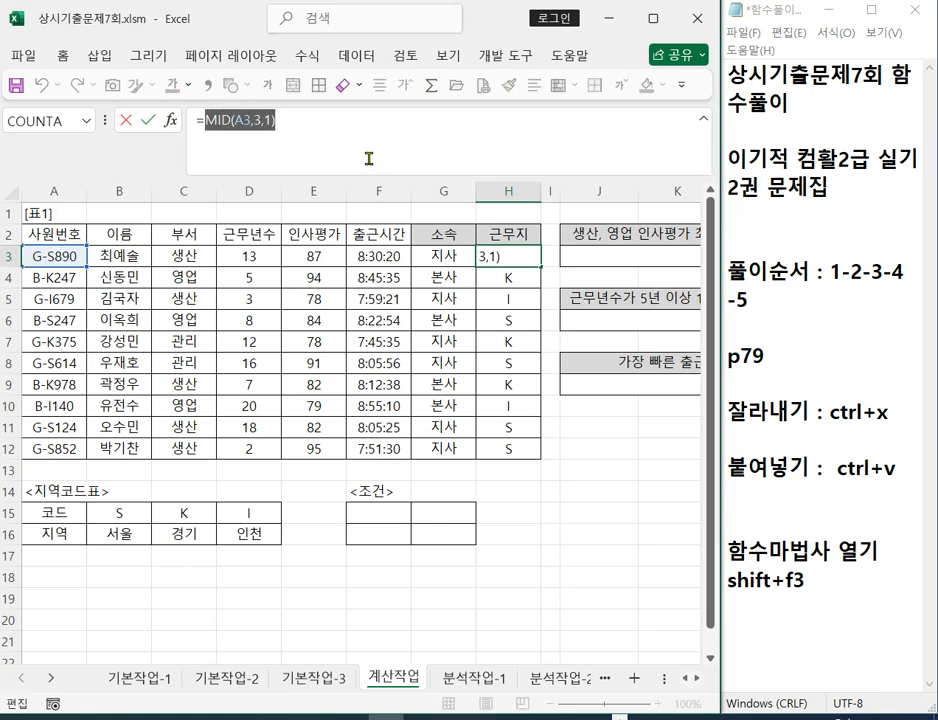
pyautogui.hotkey('ctrl', 'x')
pyautogui.write('HL')
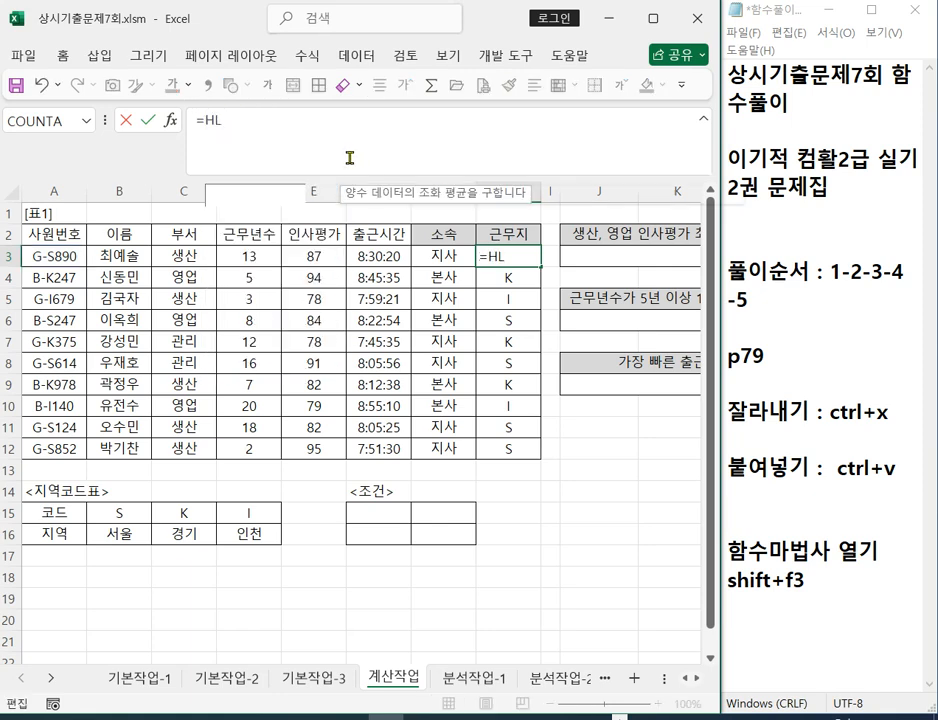
pyautogui.doubleClick(259, 197)
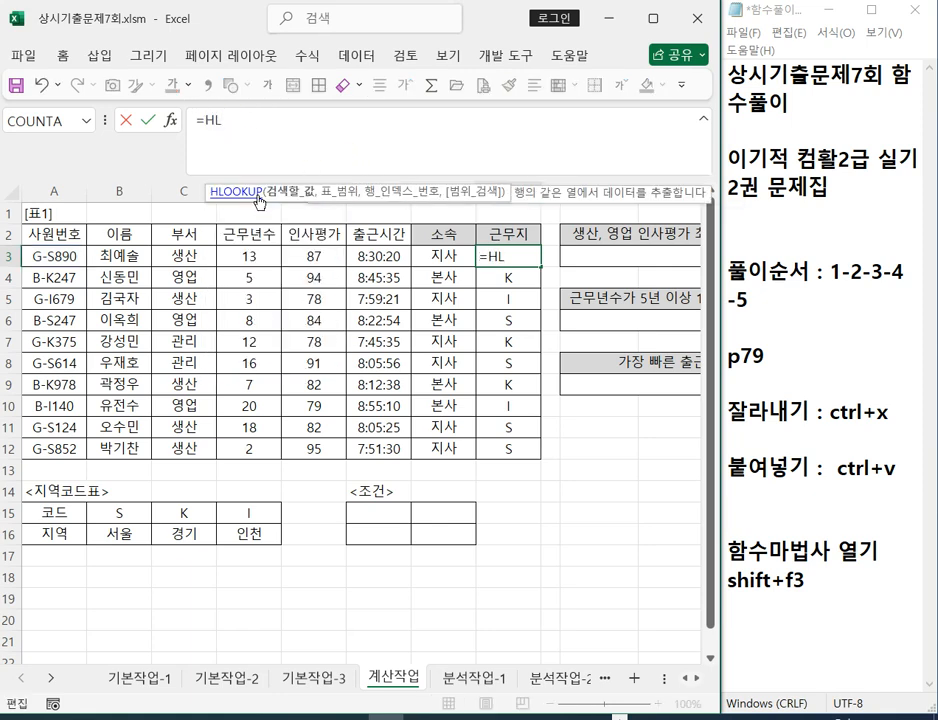
pyautogui.hotkey('shift', 'F3')
pyautogui.moveTo(383, 228); pyautogui.dragTo(515, 272)
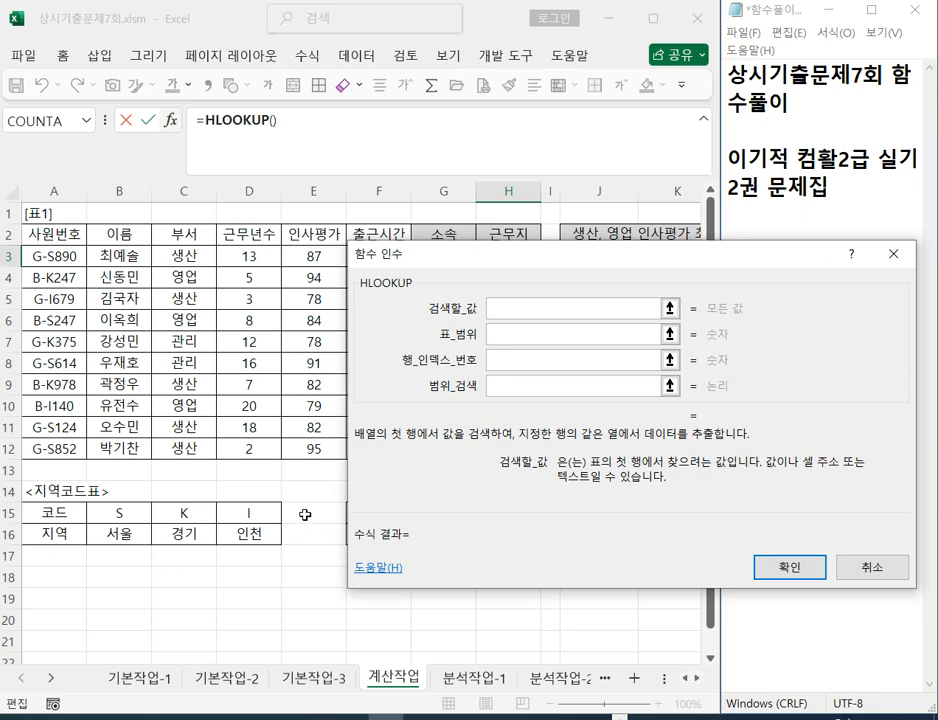
pyautogui.hotkey('ctrl', 'v')
# - Set the HLOOKUP table range to the region codes and names as the absolute reference $B$15:$D$16
pyautogui.click(513, 338)
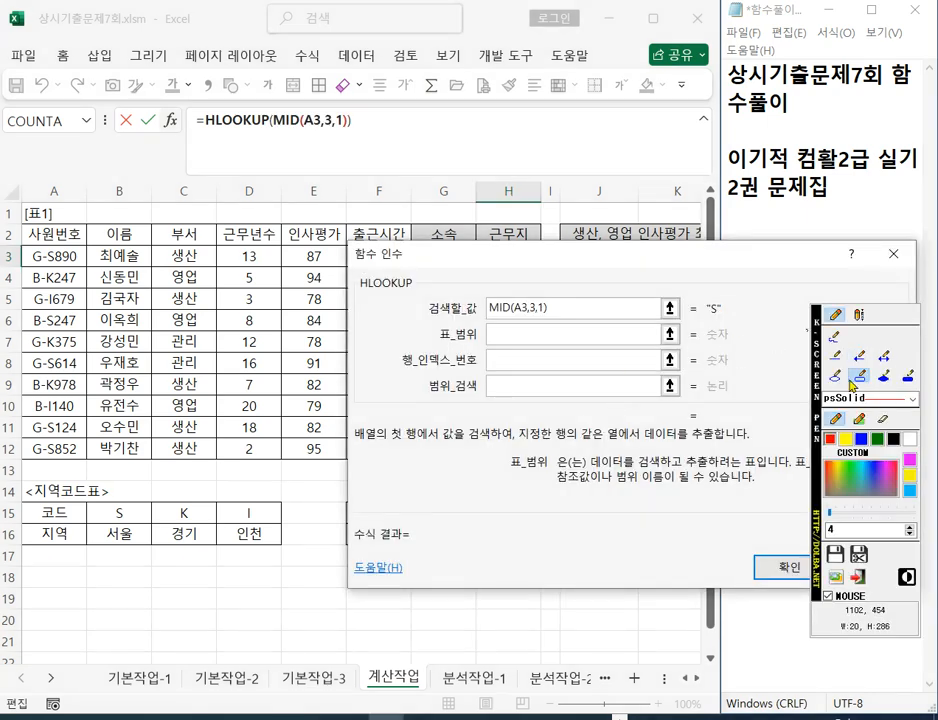
pyautogui.moveTo(90, 502); pyautogui.dragTo(287, 546)
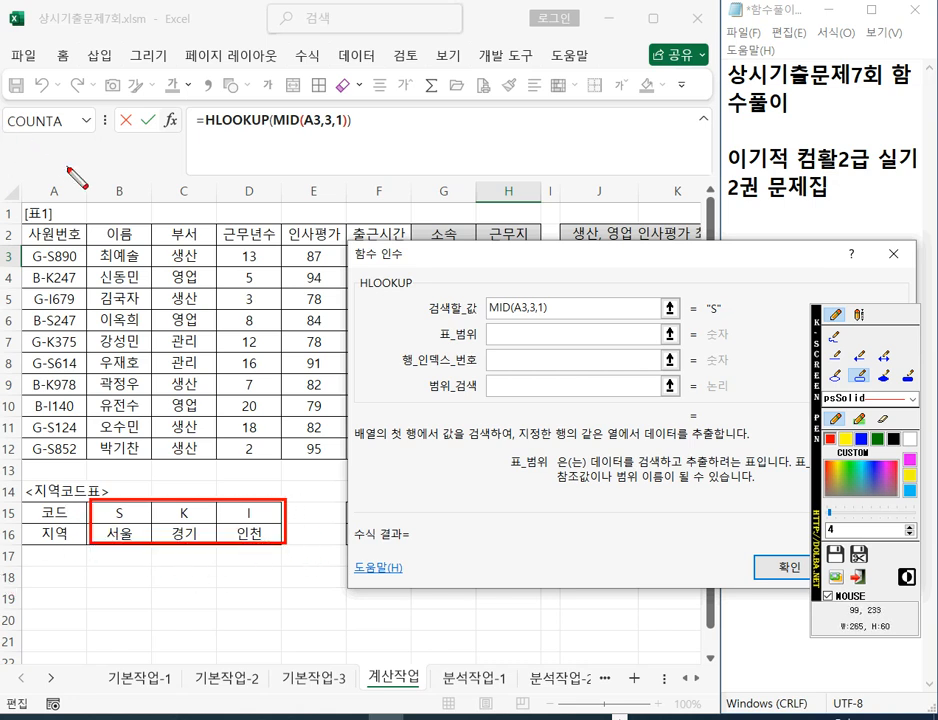
pyautogui.press('Escape')
pyautogui.moveTo(119, 512); pyautogui.dragTo(270, 541)
pyautogui.press('F4')
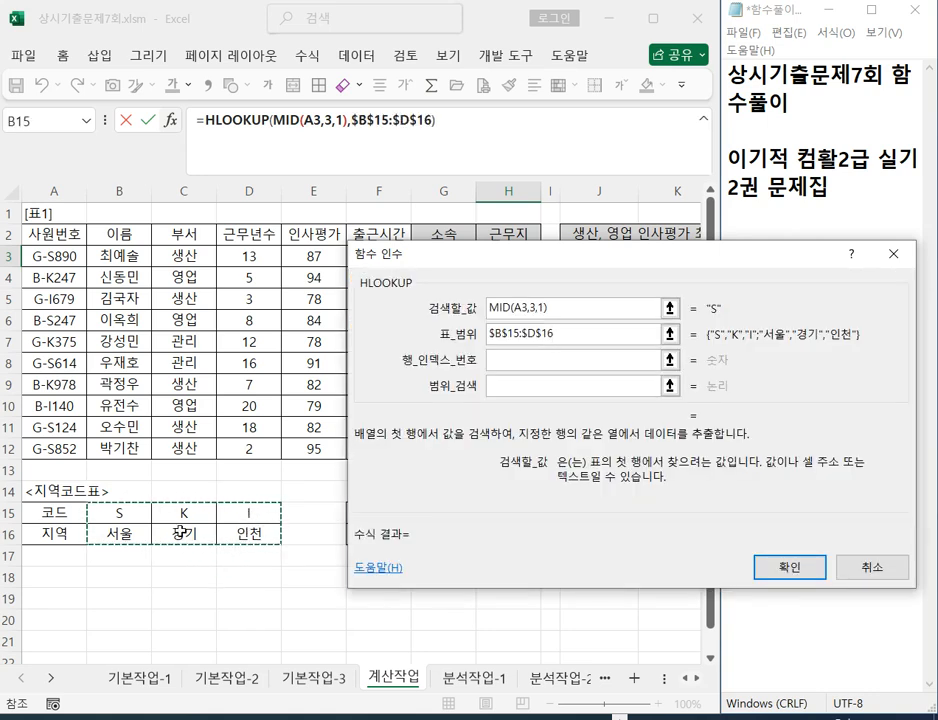
# - Set the HLOOKUP row index to 2 and the range lookup to 0 for an exact match, and complete the formula
pyautogui.click(531, 355)
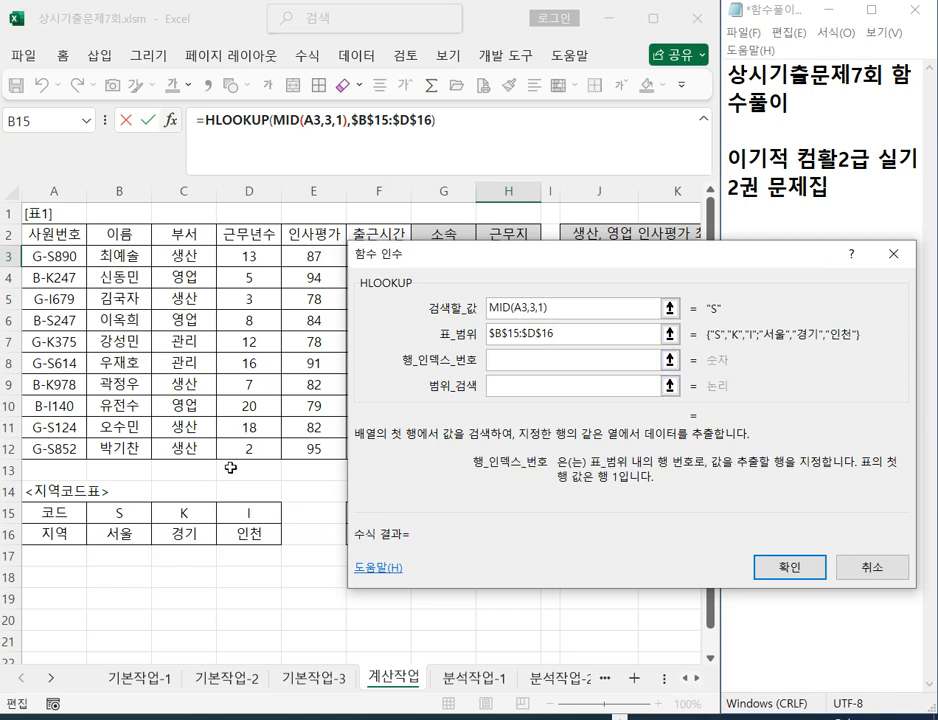
pyautogui.press('F9')
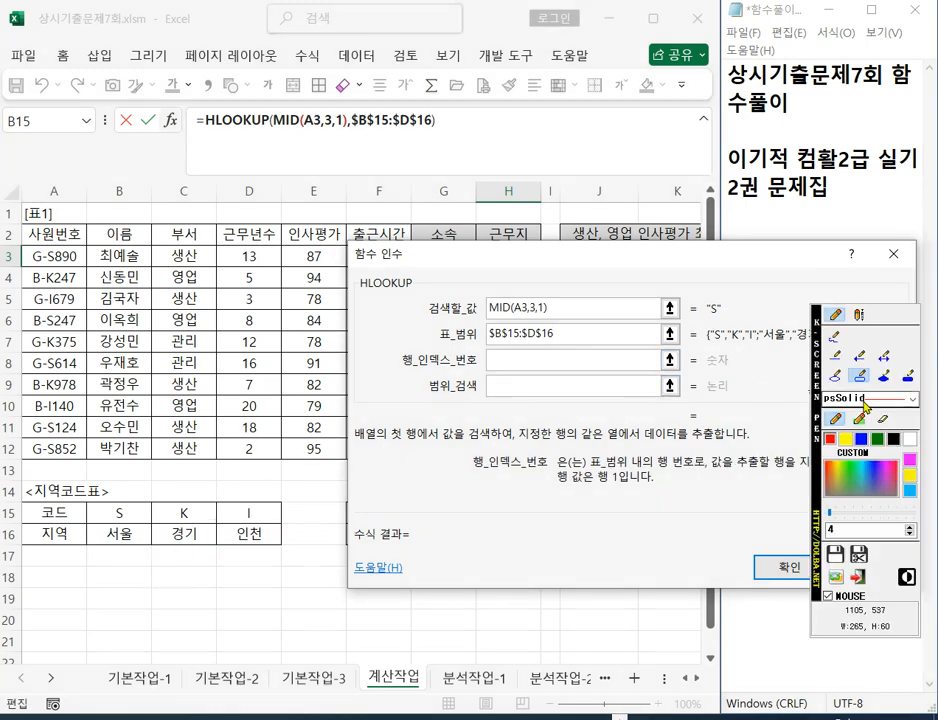
pyautogui.moveTo(91, 502); pyautogui.dragTo(281, 523)
pyautogui.moveTo(95, 524); pyautogui.dragTo(283, 547)
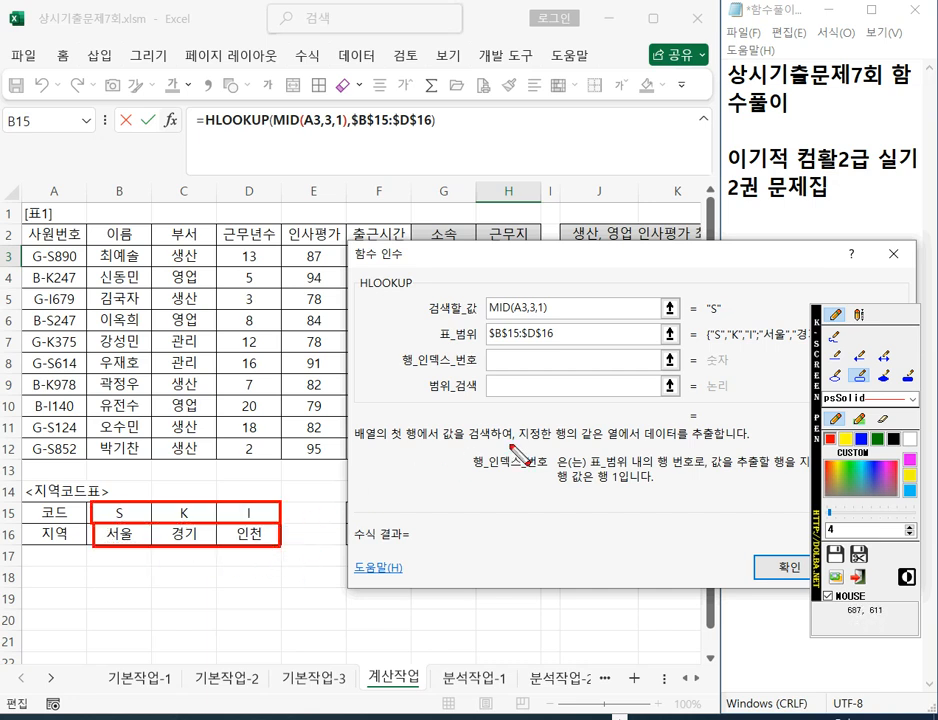
pyautogui.press('Escape')
pyautogui.write('2')
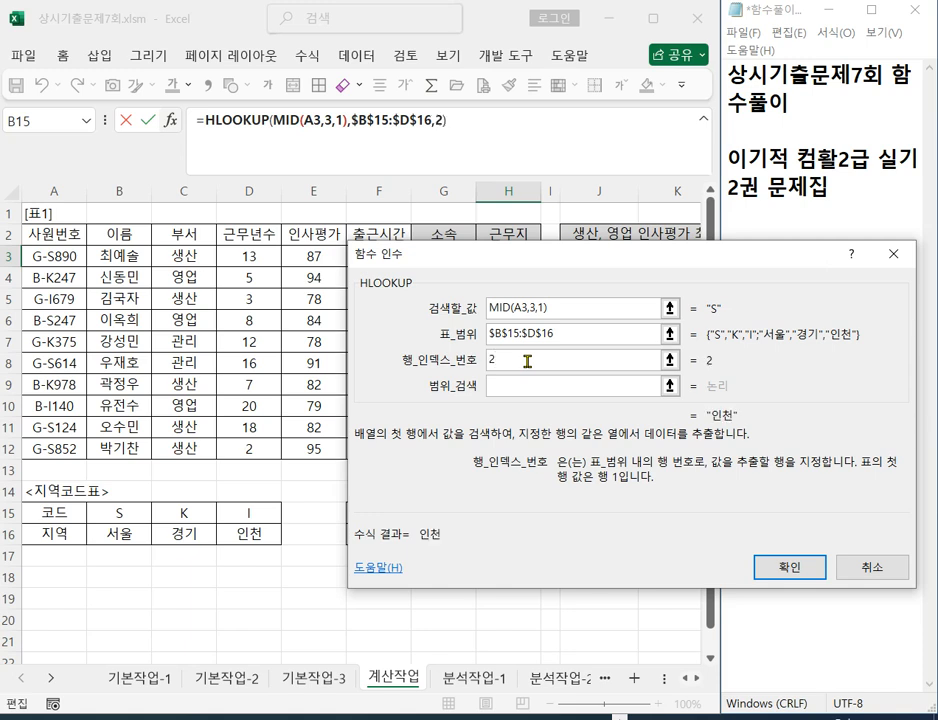
pyautogui.click(520, 388)
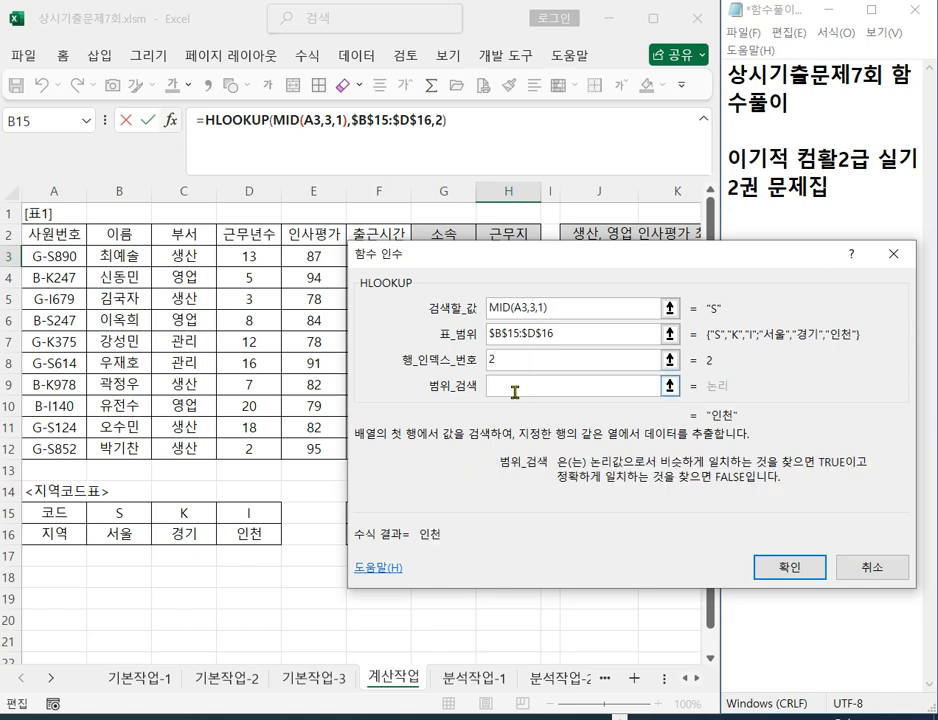
pyautogui.write('0')
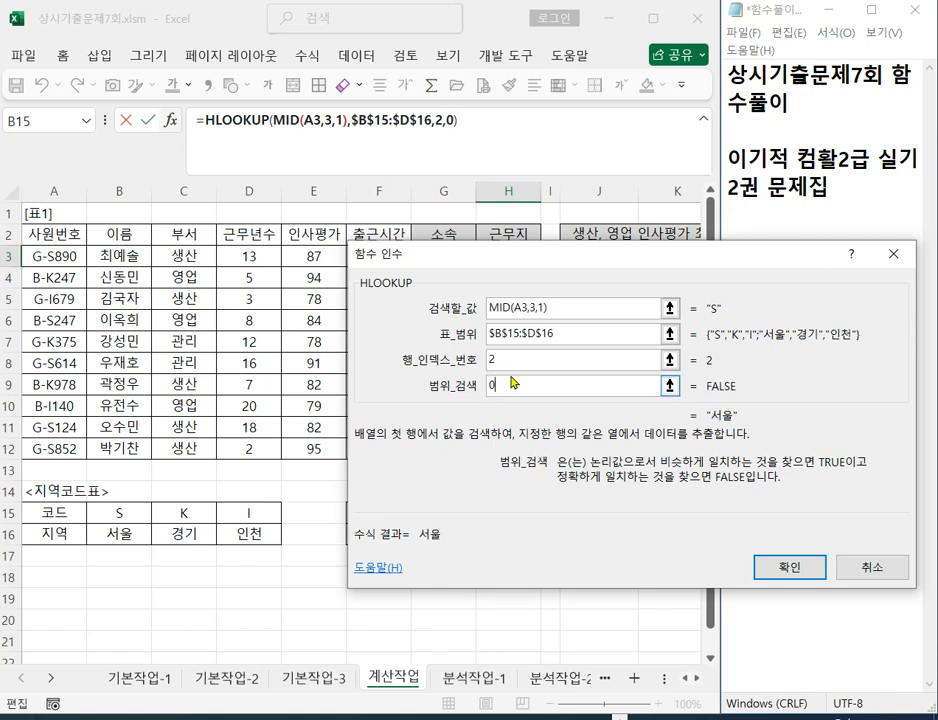
pyautogui.click(790, 568)
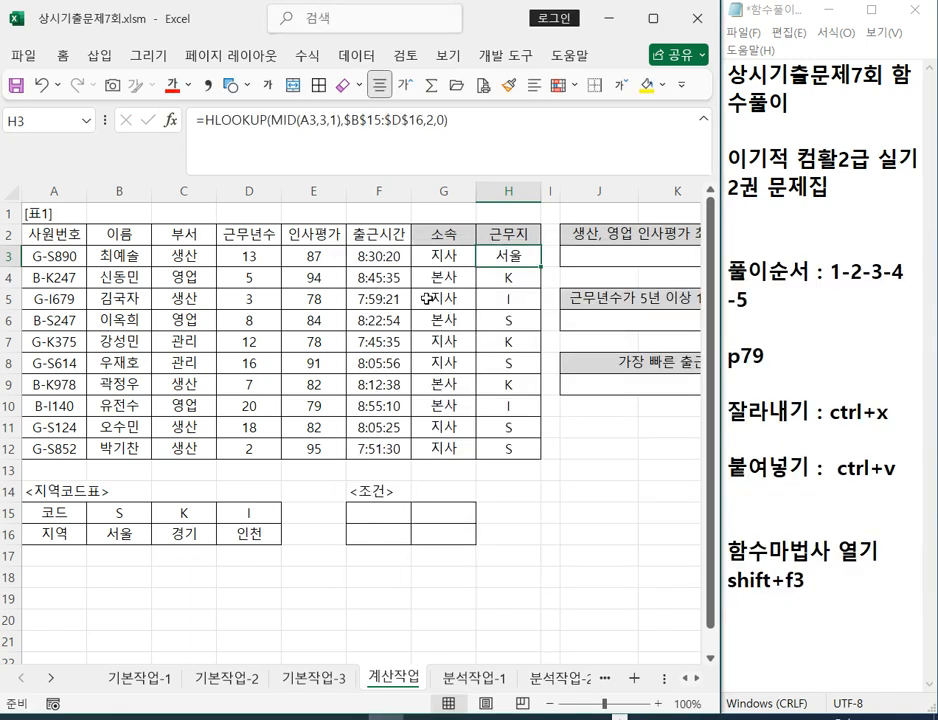
# - Fill the HLOOKUP formula from H3 down to H12 and check the entries in the 지역코드표 table
pyautogui.doubleClick(540, 265)
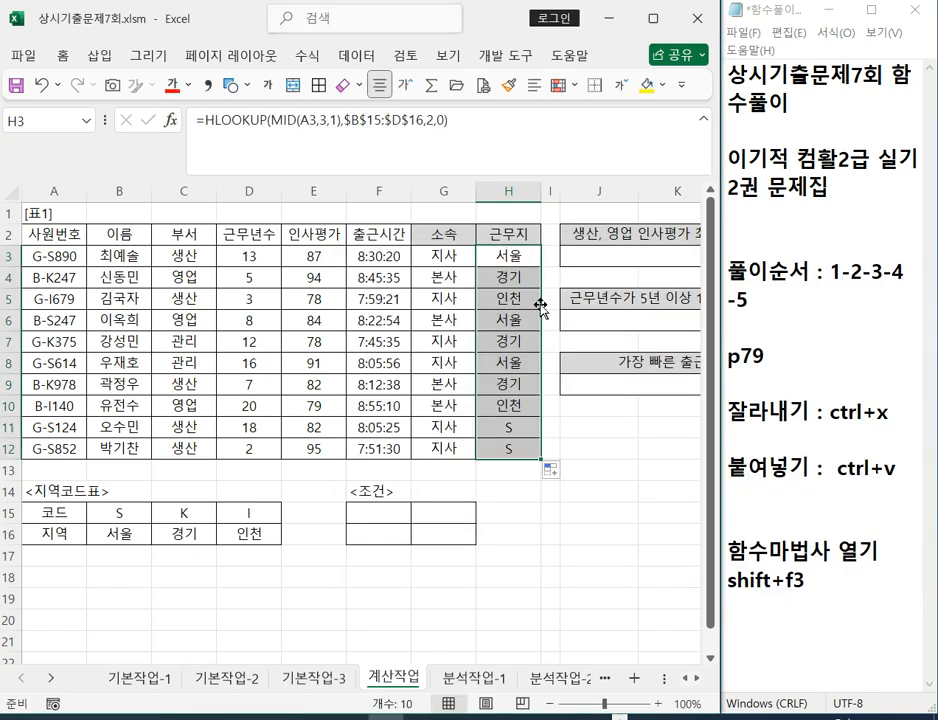
pyautogui.click(622, 517)
pyautogui.click(121, 532)
pyautogui.click(195, 516)
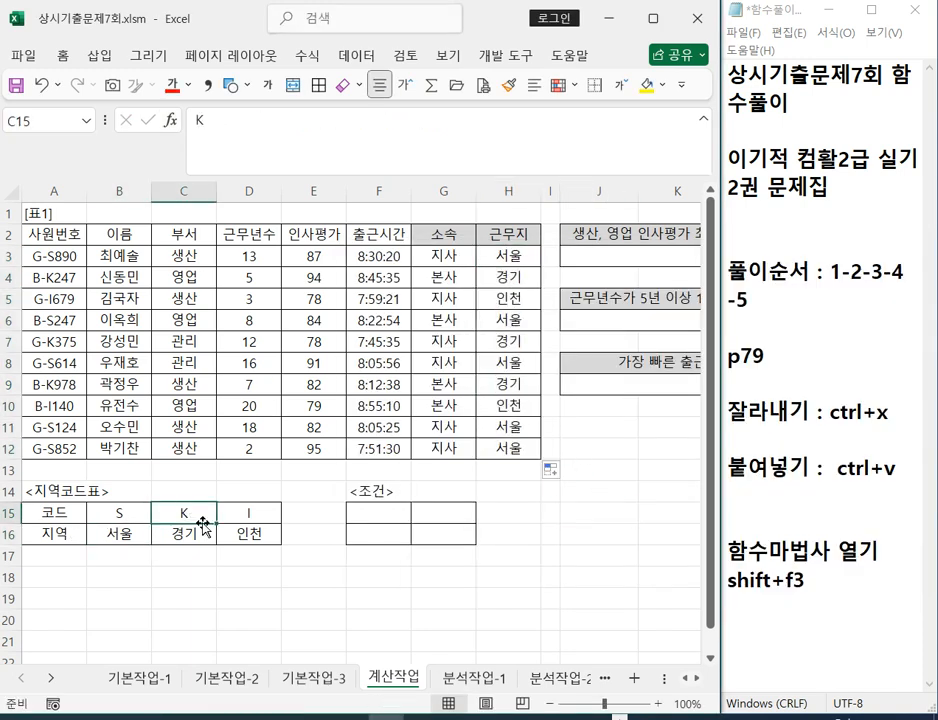
pyautogui.click(250, 534)
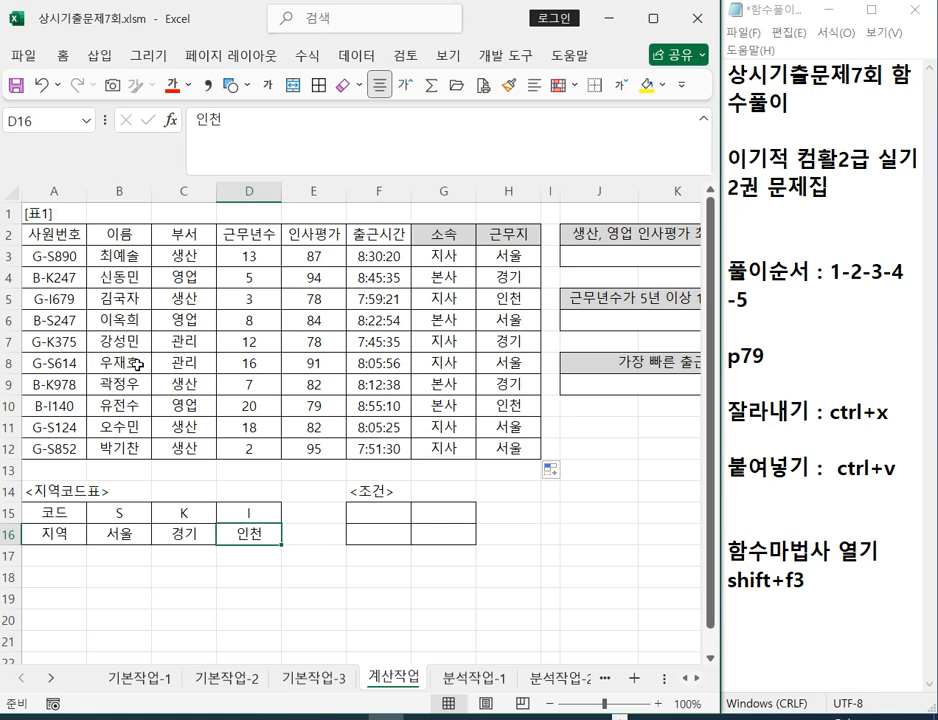
# - Copy the 부서 header and 생산 from C2:C3 into the 조건 table at F15:F16
pyautogui.moveTo(184, 234); pyautogui.dragTo(184, 256)
pyautogui.hotkey('ctrl', 'c')
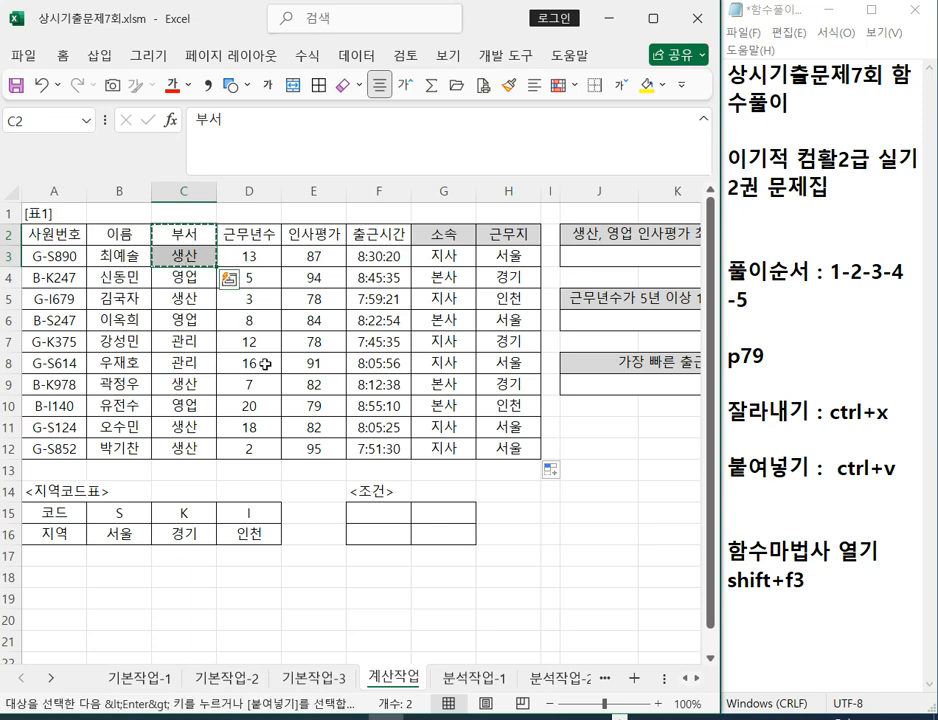
pyautogui.click(394, 512)
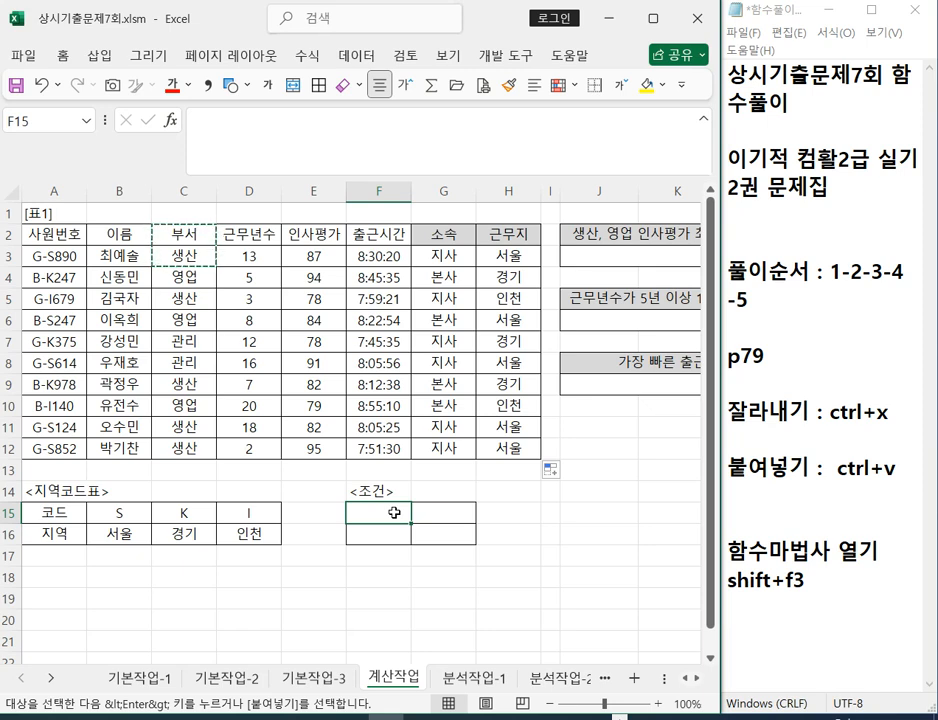
pyautogui.hotkey('ctrl', 'v')
pyautogui.click(549, 533)
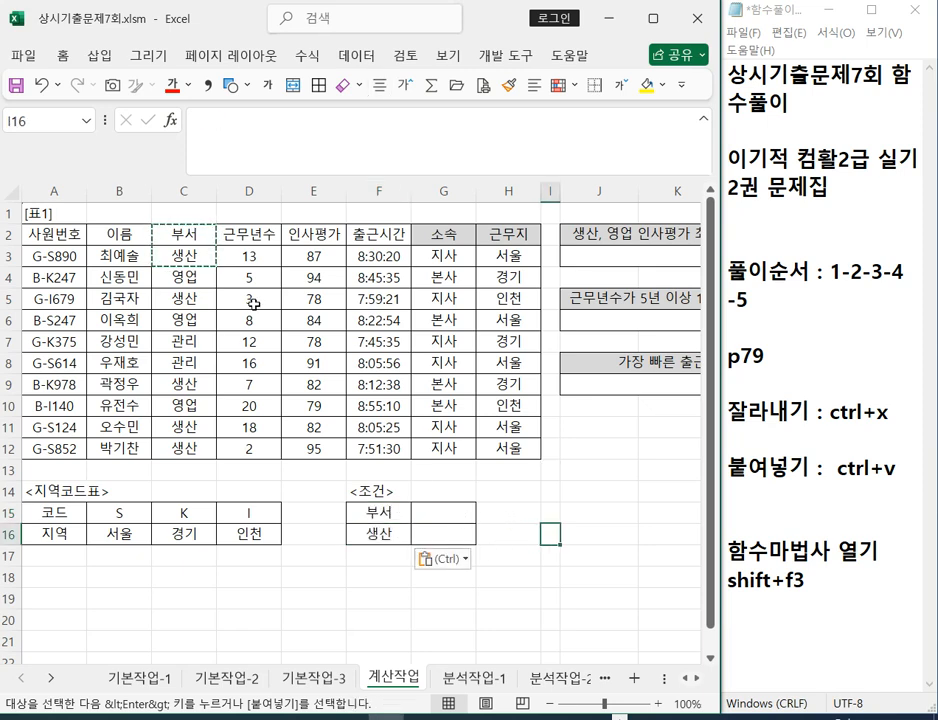
# - Copy the 부서 header in C2 and 영업 in C4 into the 조건 table at G15:G16, and clear the copy selection
pyautogui.click(184, 233)
pyautogui.keyDown('ctrl'); pyautogui.click(188, 280); pyautogui.keyUp('ctrl')
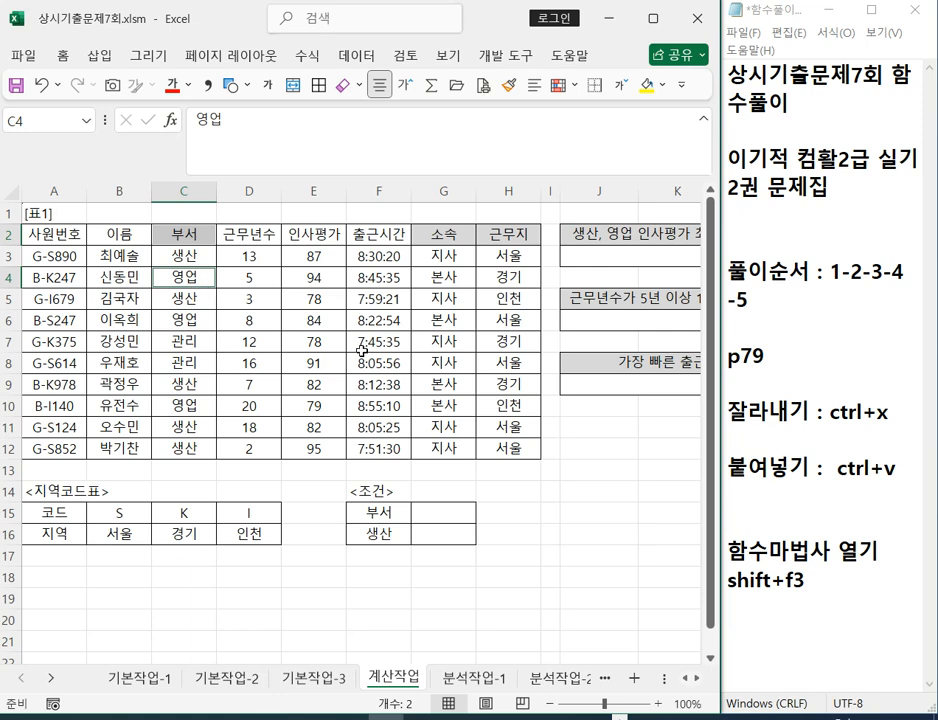
pyautogui.hotkey('ctrl', 'c')
pyautogui.click(447, 506)
pyautogui.hotkey('ctrl', 'v')
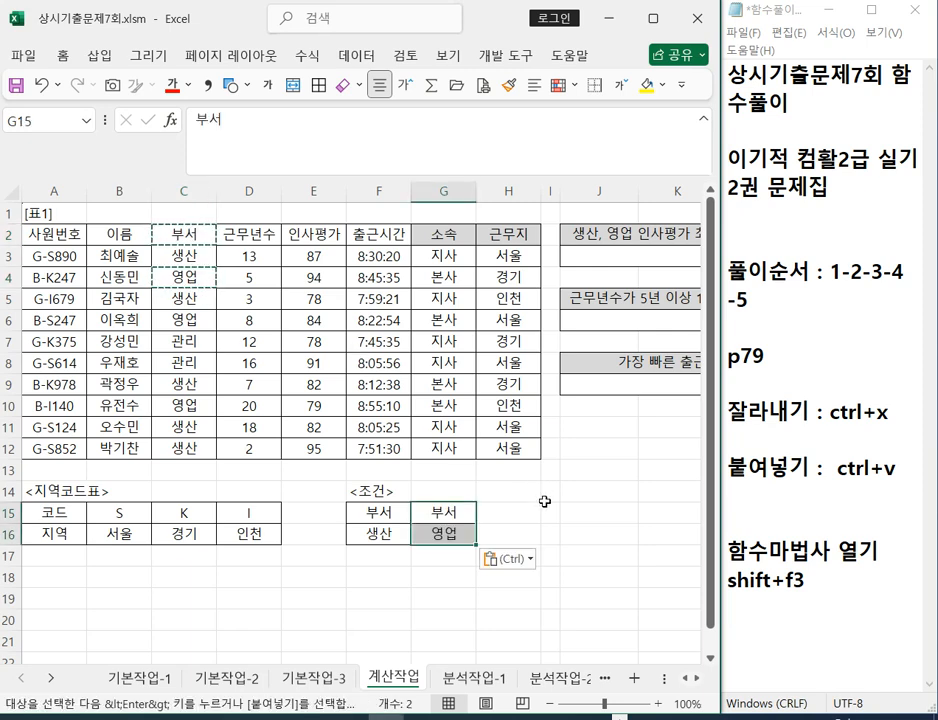
pyautogui.click(650, 506)
pyautogui.press('Escape')
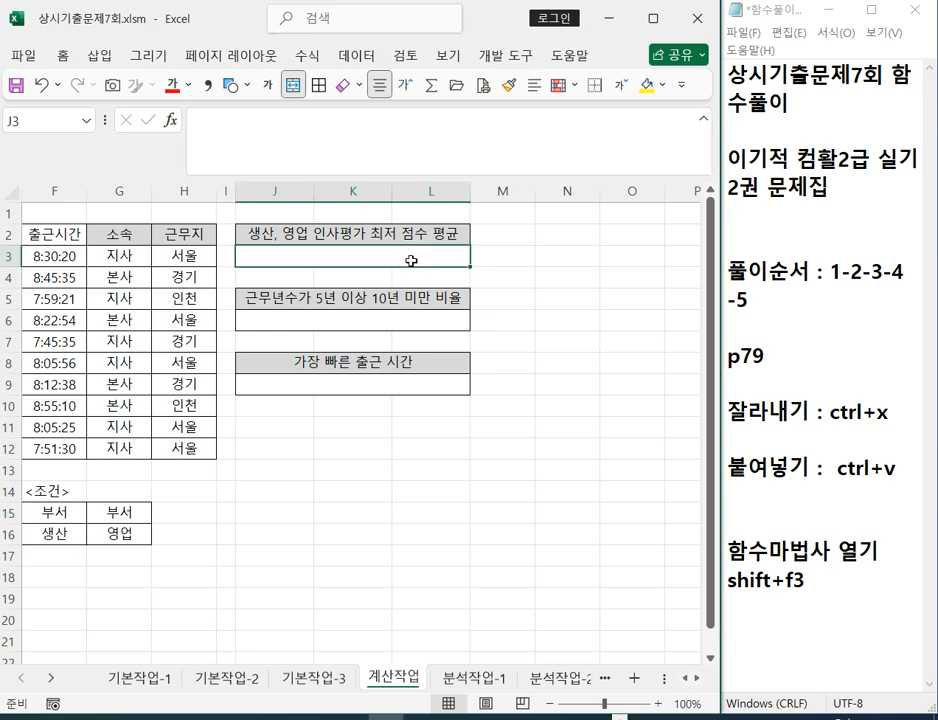
# - Start a DMIN formula in J3 under 생산, 영업 인사평가 최저 점수 평균 and open its function arguments clear of the data
pyautogui.press('Left')
pyautogui.press('Left')
pyautogui.press('Left')
pyautogui.press('Left')
pyautogui.press('Left')
pyautogui.press('Left')
pyautogui.press('Left')
pyautogui.press('Left')
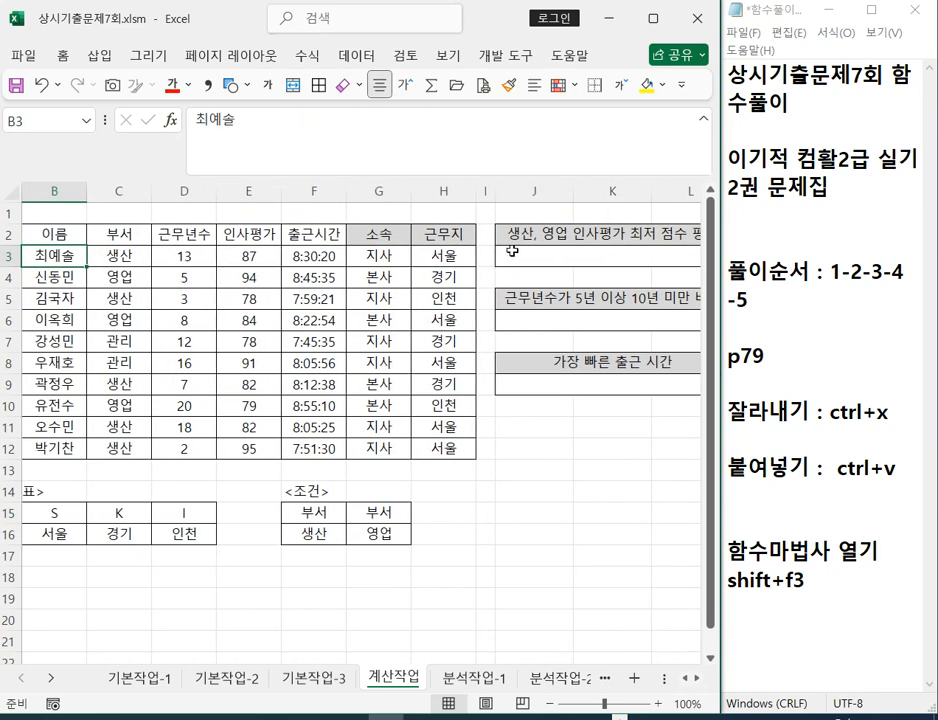
pyautogui.click(551, 254)
pyautogui.write('=')
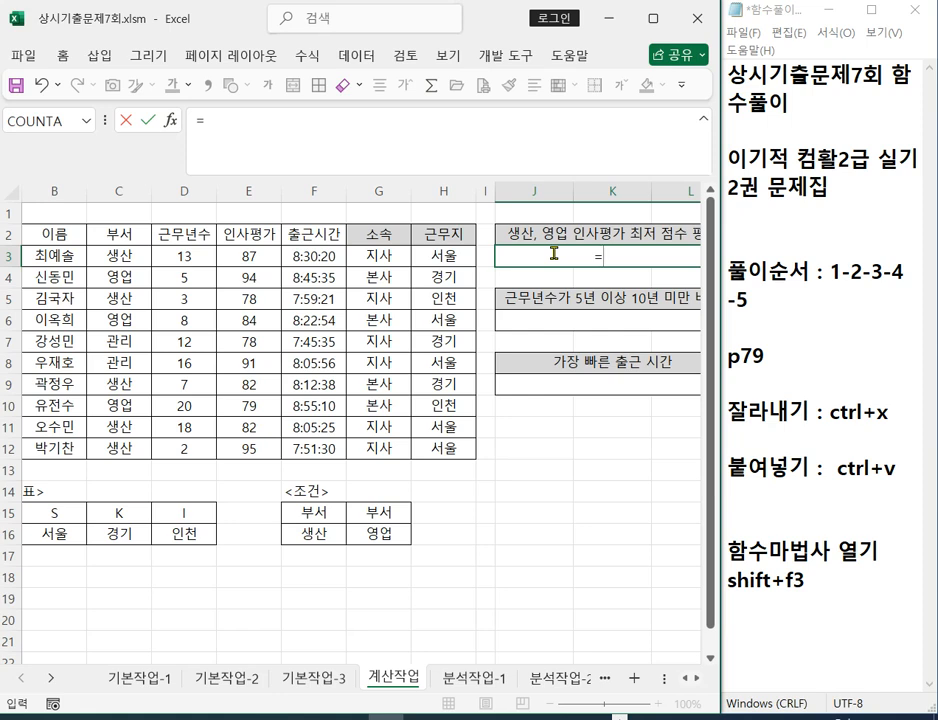
pyautogui.write('DM')
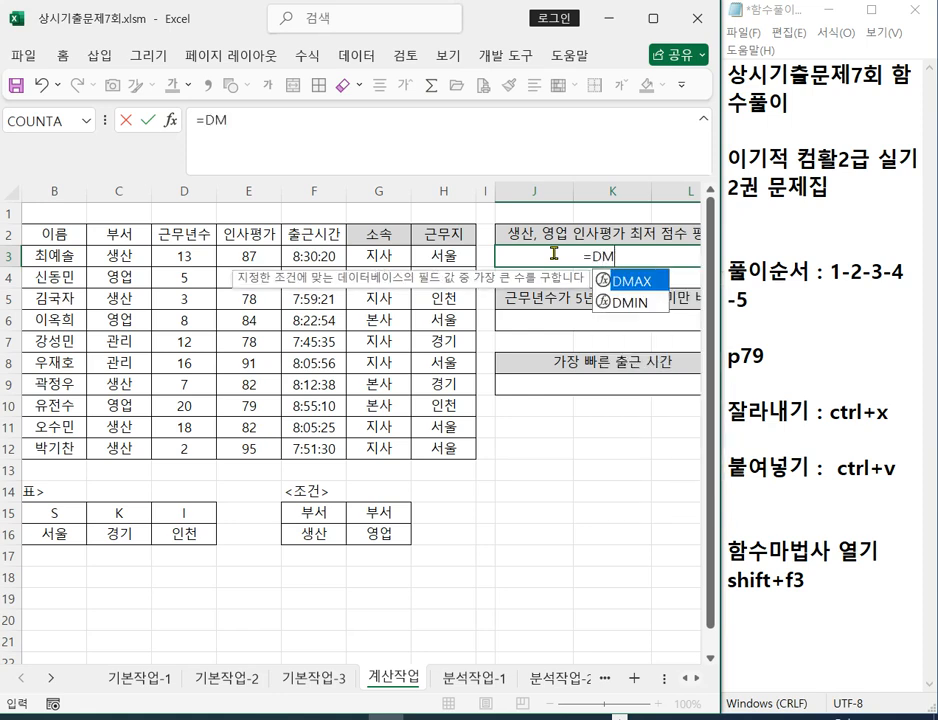
pyautogui.write('IN(')
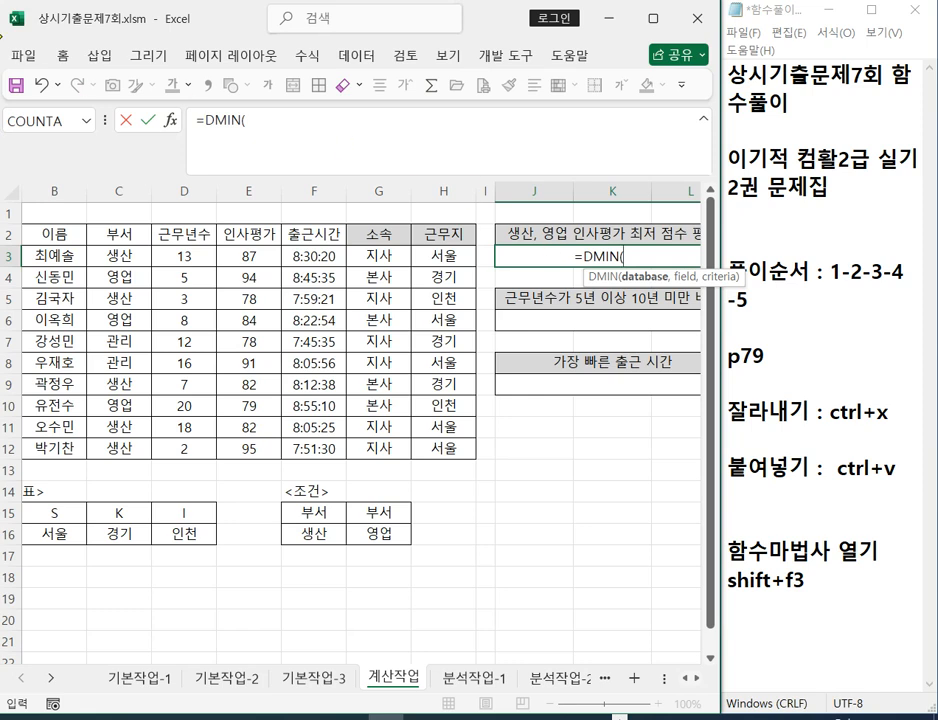
pyautogui.click(170, 120)
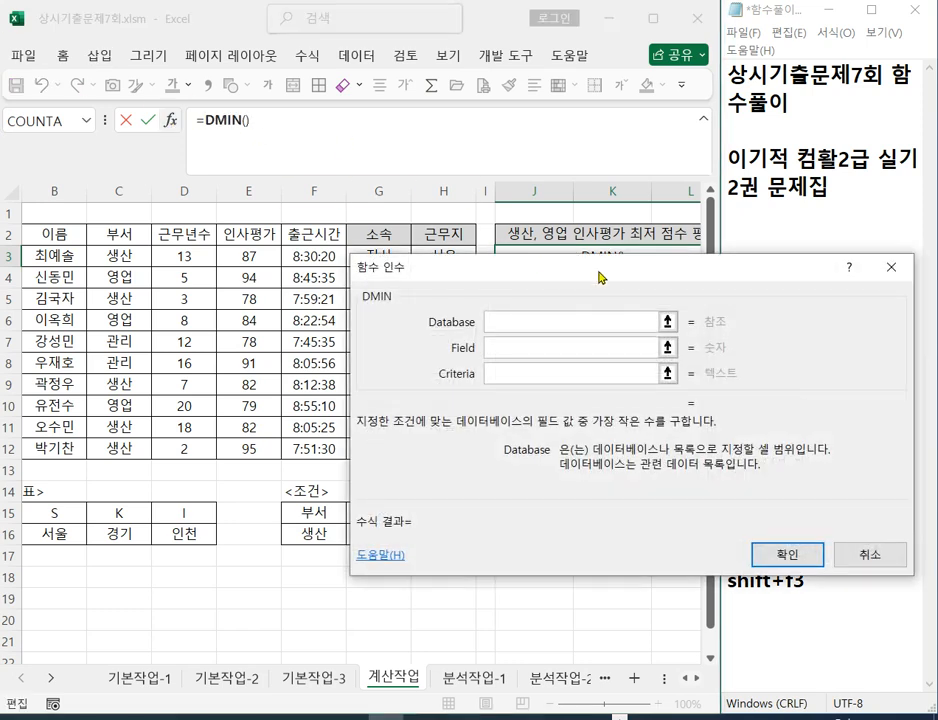
pyautogui.moveTo(600, 277); pyautogui.dragTo(710, 372)
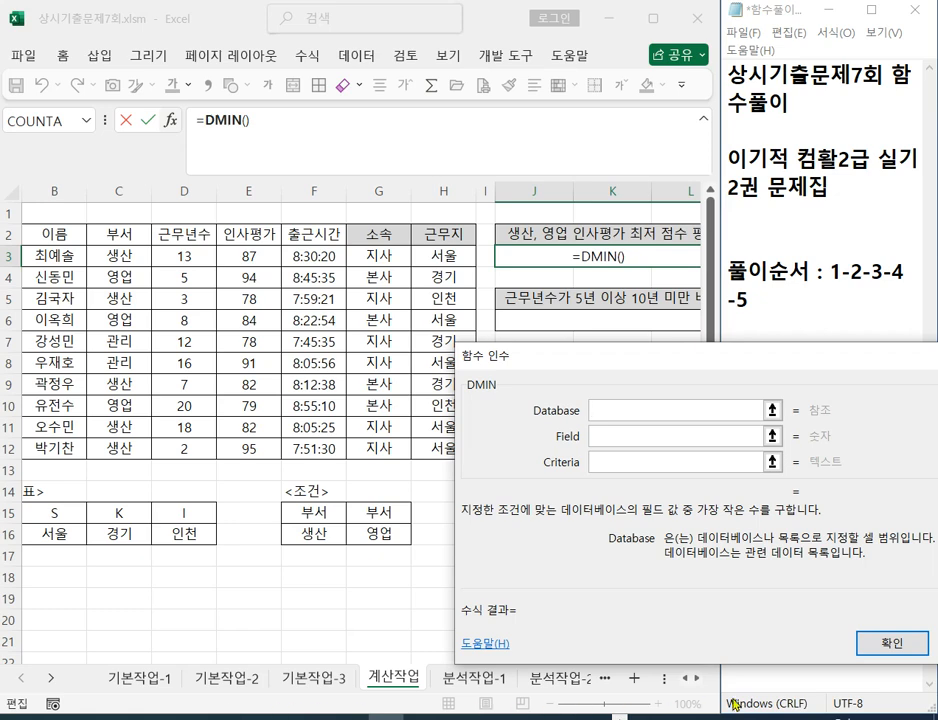
# - Set the DMIN database to A2:F12, covering the table from 사원번호 to 출근시간 including headers
pyautogui.hscroll(-2, 668, 690)
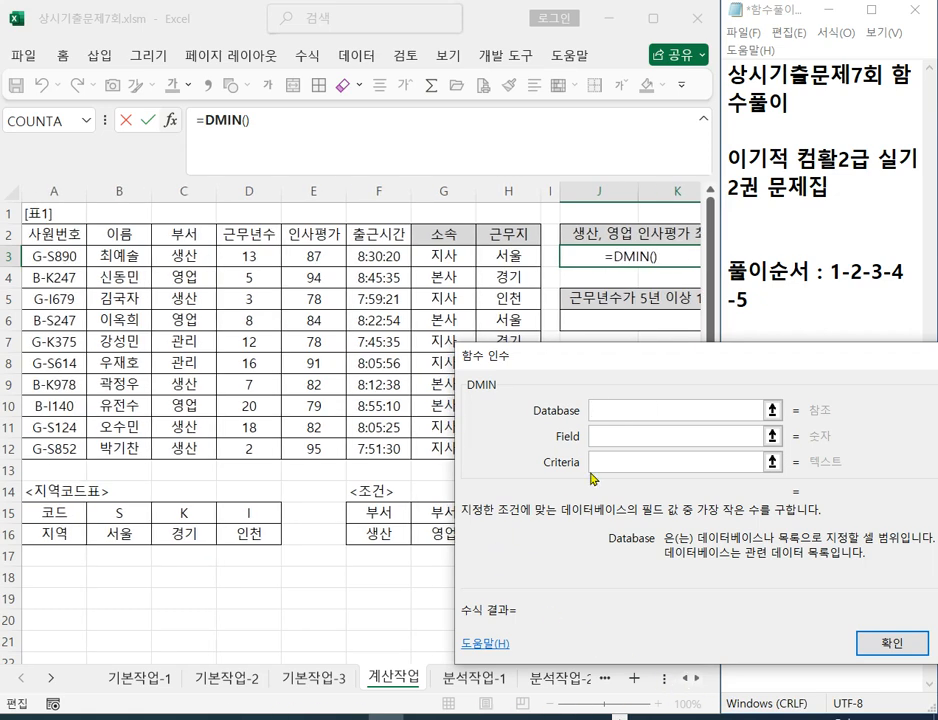
pyautogui.hotkey('ctrl', 'alt', 'k')
pyautogui.click(860, 379)
pyautogui.moveTo(22, 217); pyautogui.dragTo(410, 458)
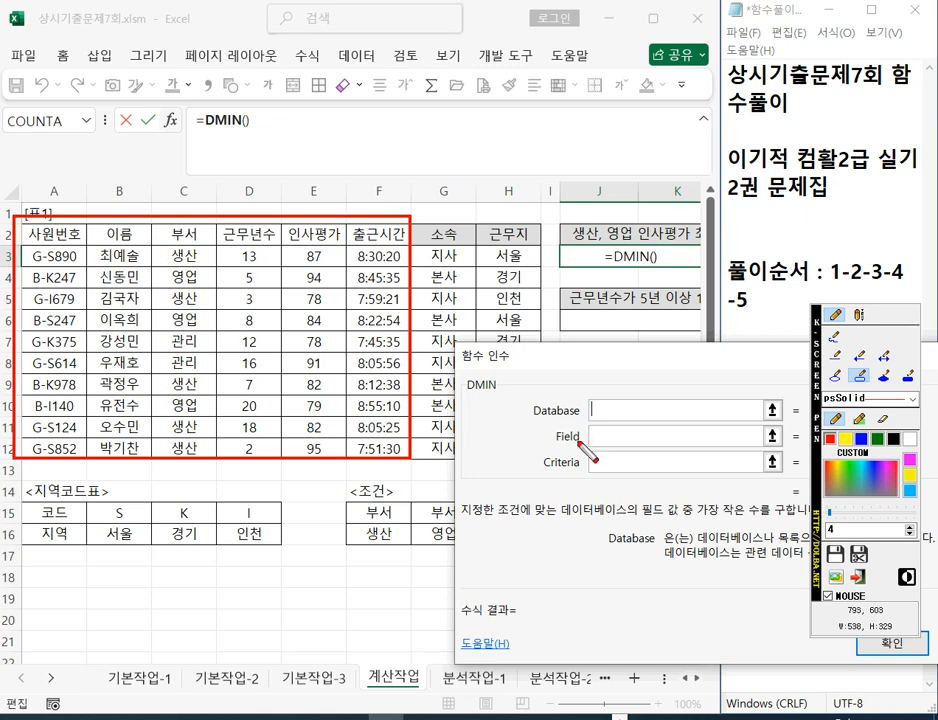
pyautogui.press('Escape')
pyautogui.moveTo(67, 237); pyautogui.dragTo(392, 447)
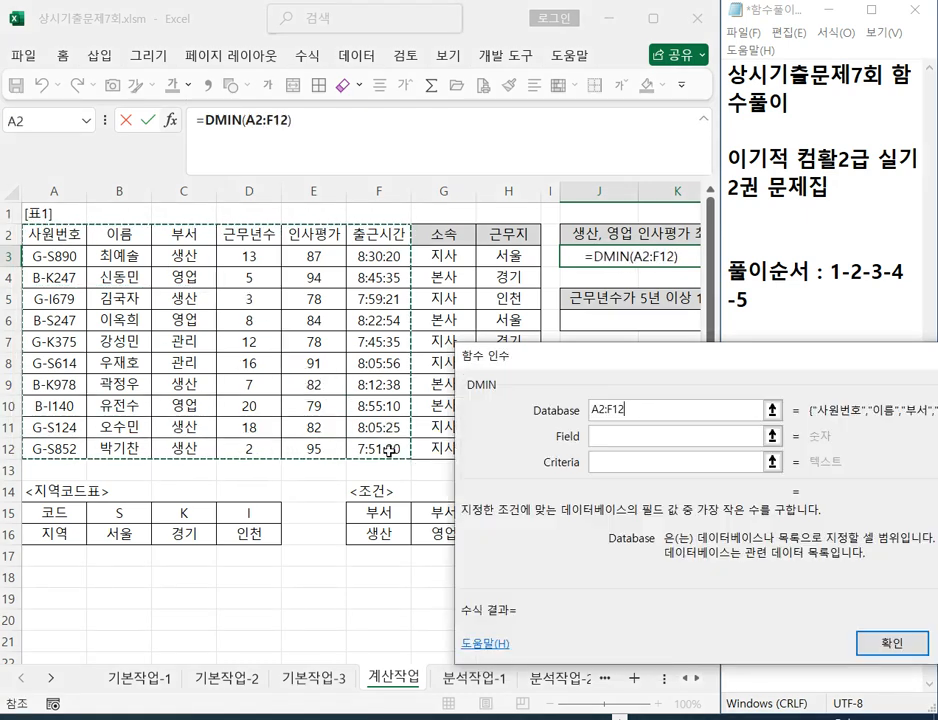
# - Set the DMIN field to the 인사평가 header in E2 and uncover the 조건 table
pyautogui.click(610, 432)
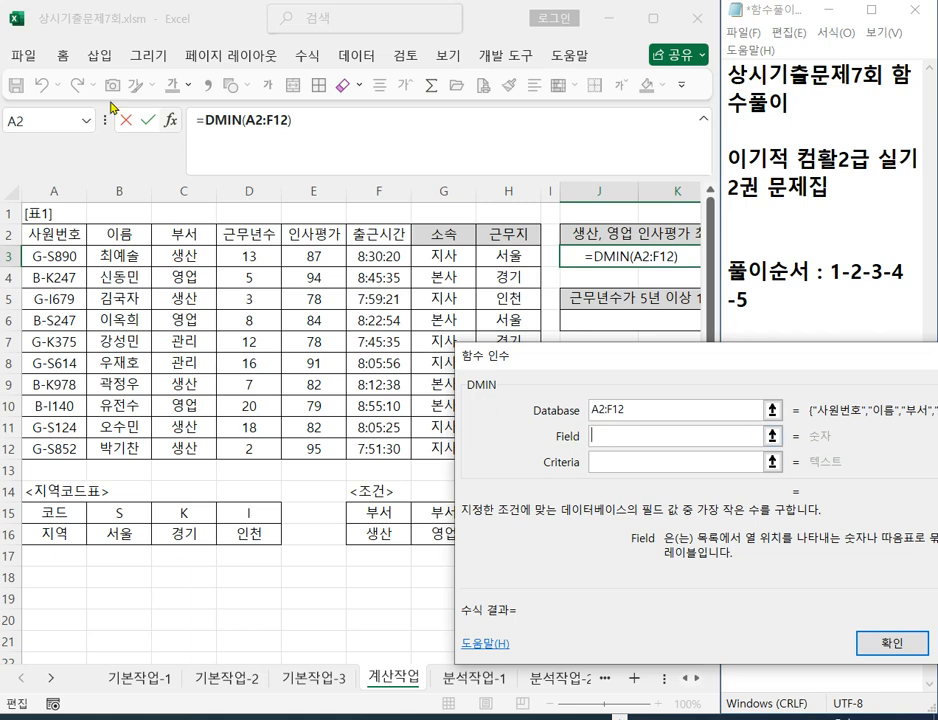
pyautogui.click(335, 243)
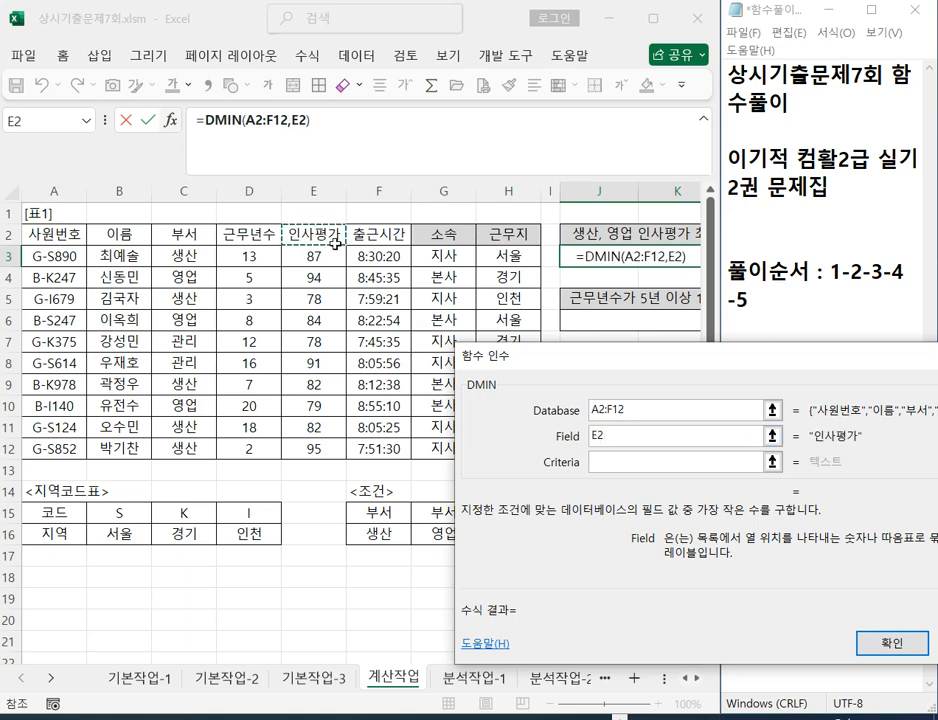
pyautogui.moveTo(613, 381); pyautogui.dragTo(688, 337)
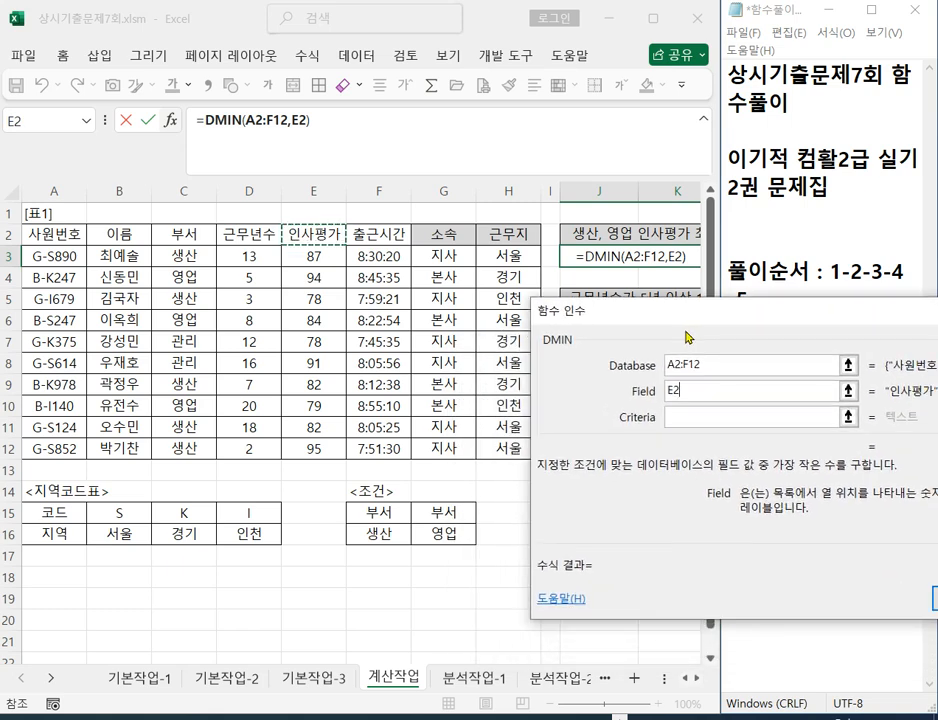
pyautogui.press('F9')
pyautogui.click(862, 376)
pyautogui.moveTo(20, 217)
pyautogui.mouseDown()
pyautogui.moveTo(262, 450)
pyautogui.moveTo(410, 466)
pyautogui.mouseUp()
pyautogui.moveTo(281, 213); pyautogui.dragTo(346, 242)
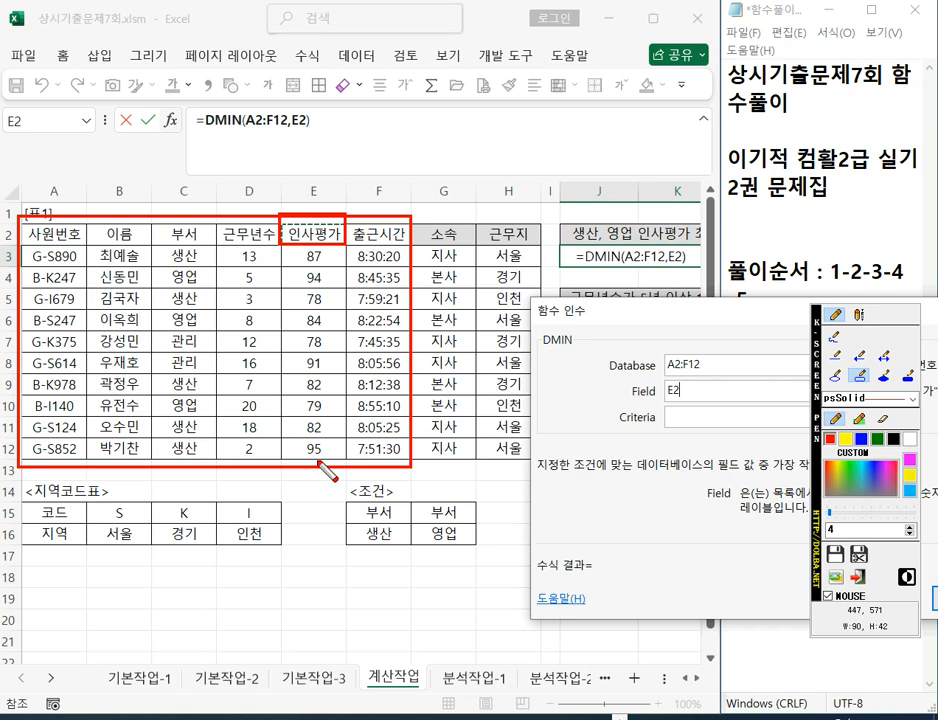
pyautogui.moveTo(348, 500); pyautogui.dragTo(407, 547)
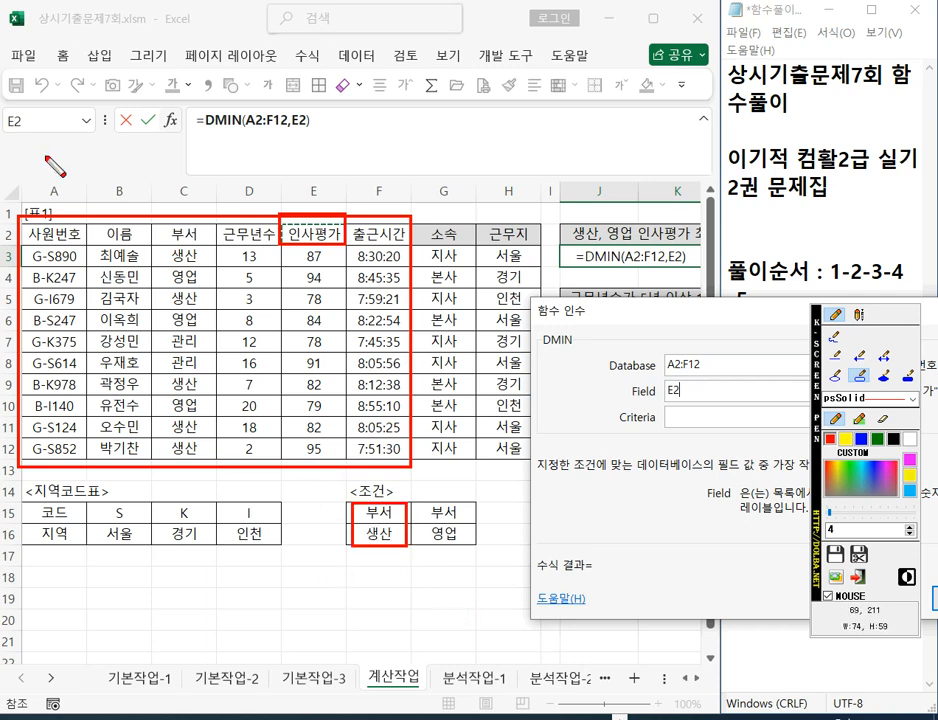
pyautogui.moveTo(21, 213); pyautogui.dragTo(415, 472)
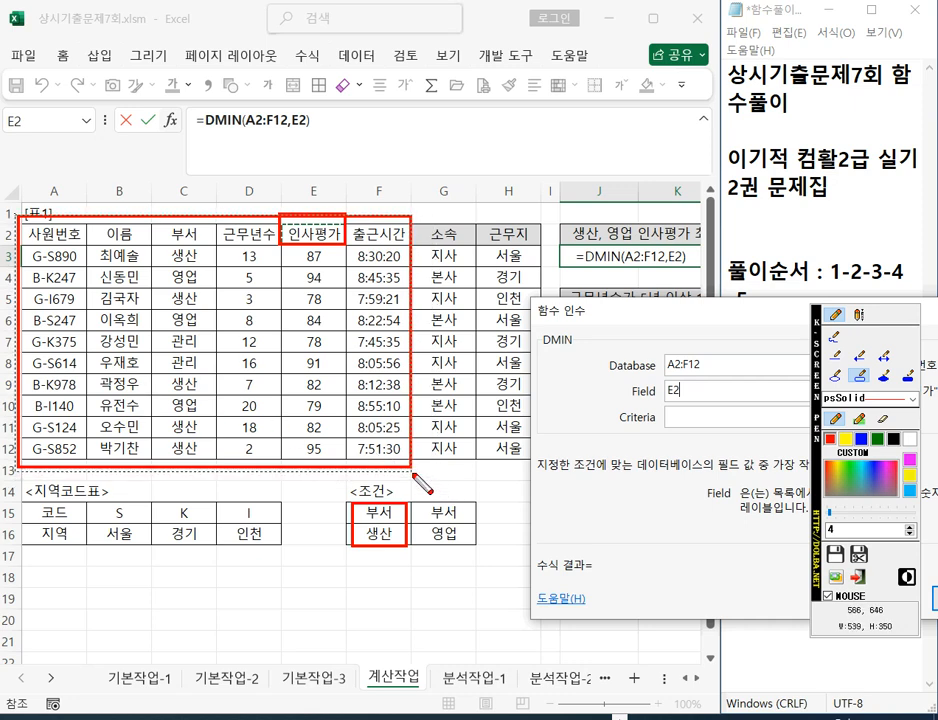
pyautogui.moveTo(279, 216); pyautogui.dragTo(339, 243)
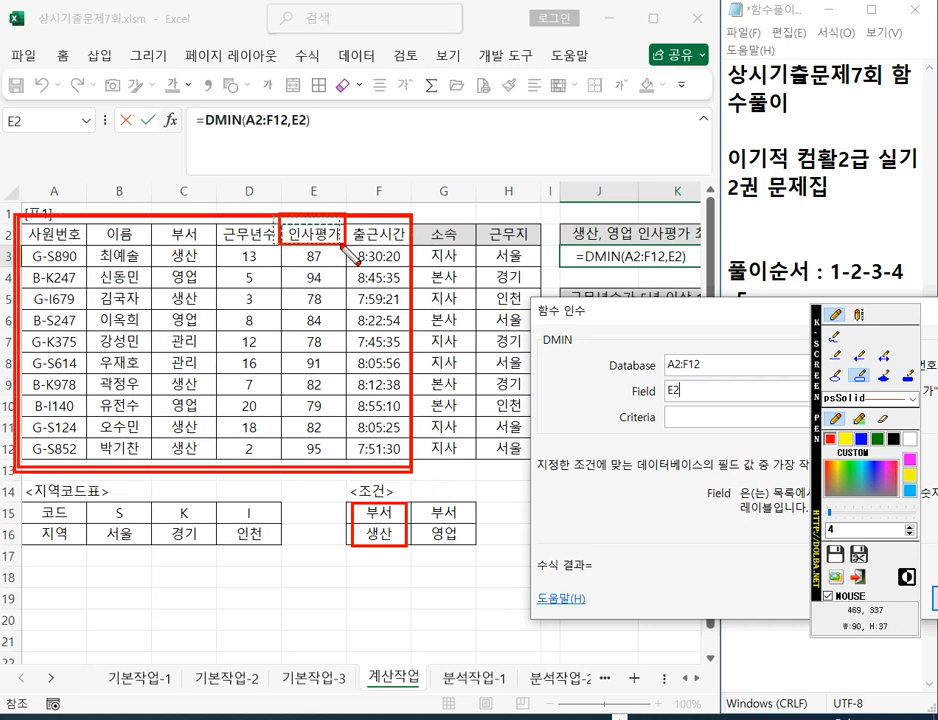
pyautogui.moveTo(415, 502); pyautogui.dragTo(481, 546)
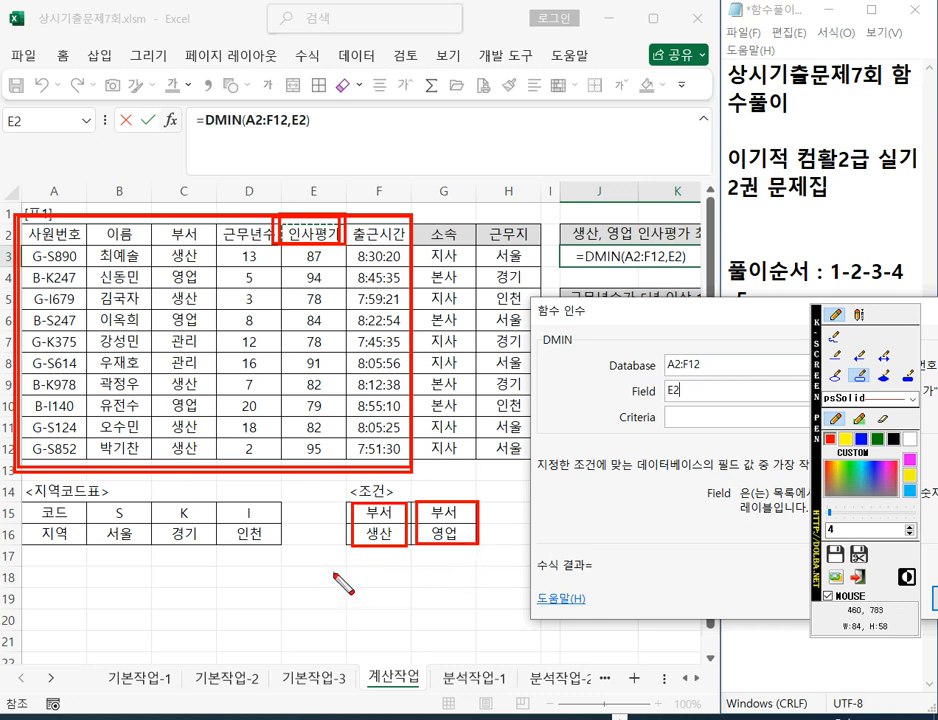
pyautogui.press('Escape')
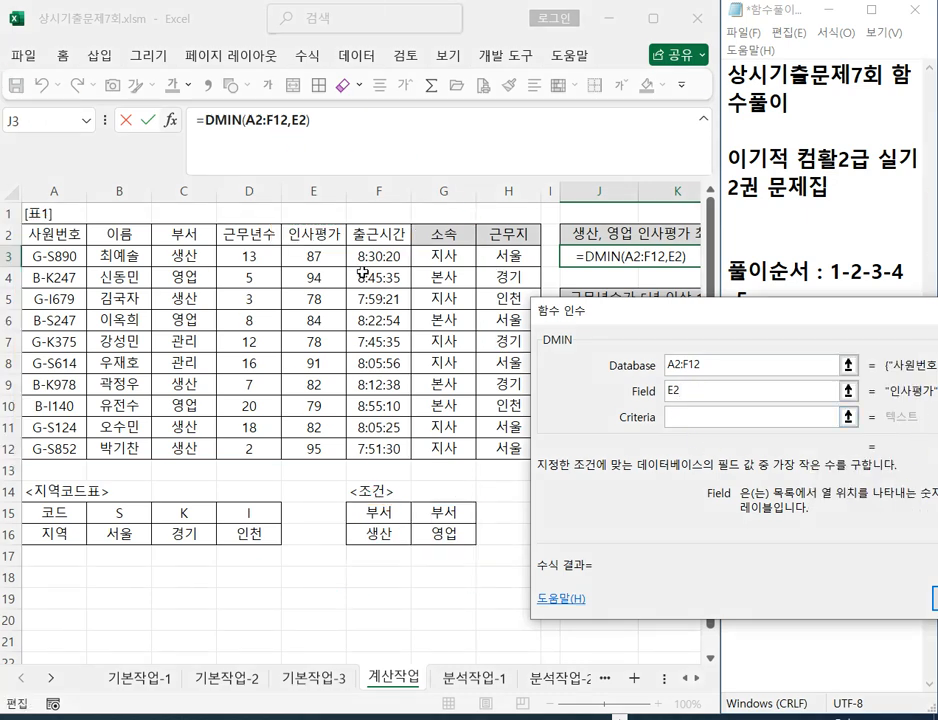
# - Set the DMIN criteria to the 부서/생산 condition in F15:F16 and enter the formula in J3
pyautogui.click(689, 411)
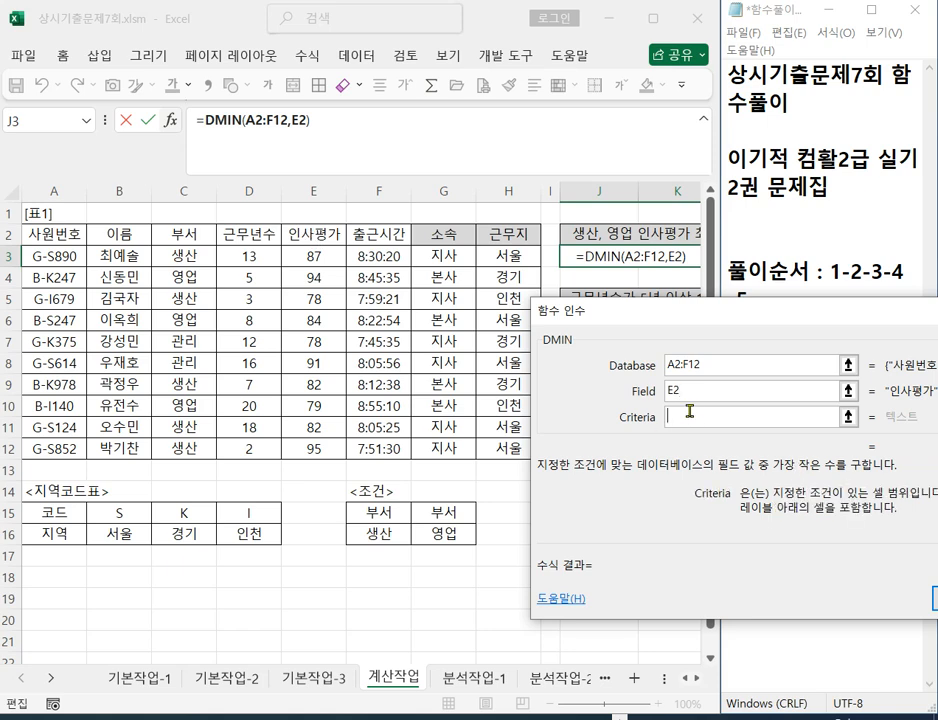
pyautogui.moveTo(378, 512); pyautogui.dragTo(373, 532)
pyautogui.moveTo(820, 348); pyautogui.dragTo(477, 260)
pyautogui.click(622, 522)
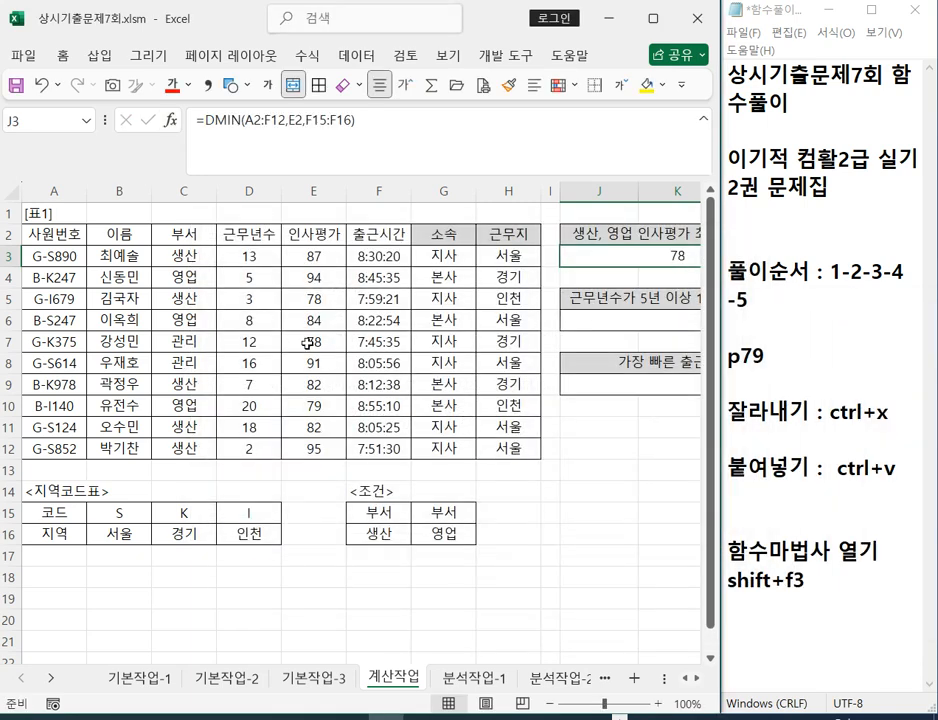
# - Fill the 생산 cells in the 부서 column and their 인사평가 scores, rows 3, 5, 9, 11 and 12, with yellow
pyautogui.click(185, 256)
pyautogui.keyDown('ctrl'); pyautogui.click(190, 300); pyautogui.keyUp('ctrl')
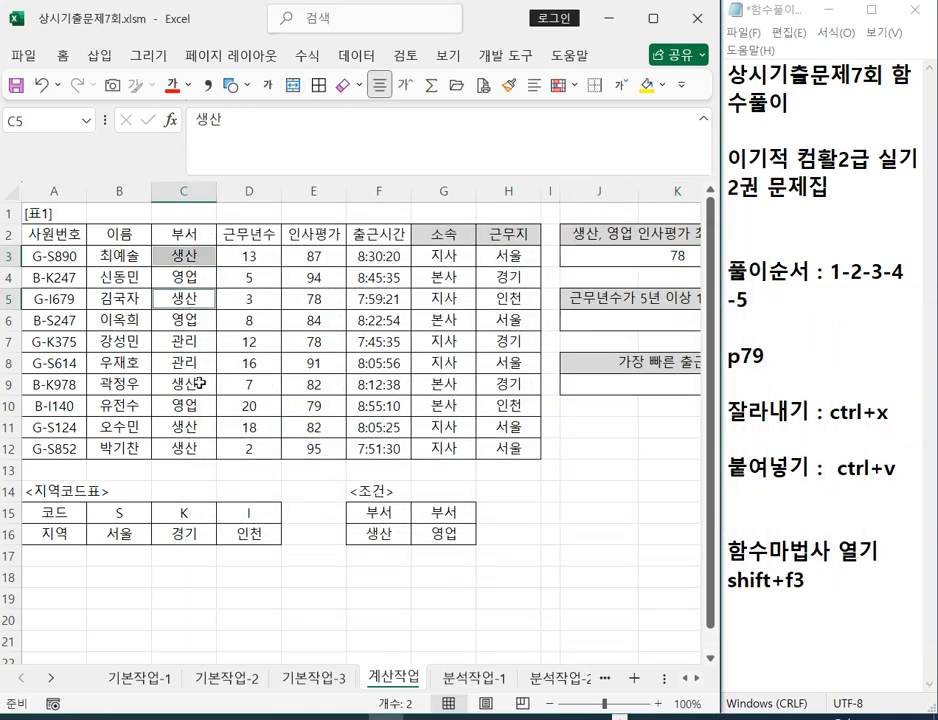
pyautogui.keyDown('ctrl'); pyautogui.click(196, 388); pyautogui.keyUp('ctrl')
pyautogui.keyDown('ctrl'); pyautogui.click(190, 426); pyautogui.keyUp('ctrl')
pyautogui.keyDown('ctrl'); pyautogui.click(186, 448); pyautogui.keyUp('ctrl')
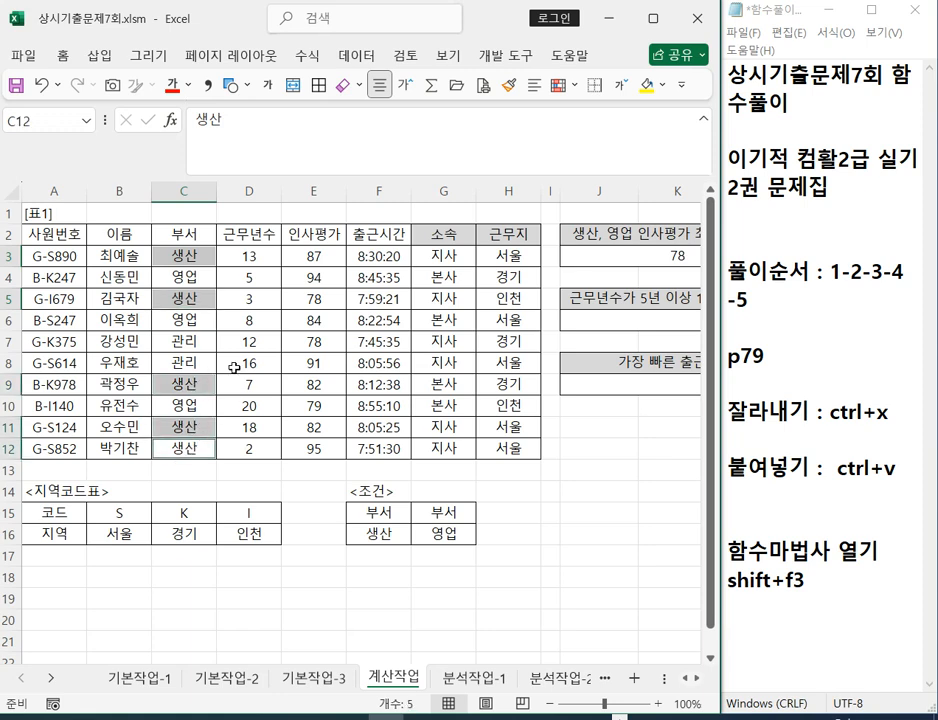
pyautogui.keyDown('ctrl'); pyautogui.click(316, 256); pyautogui.keyUp('ctrl')
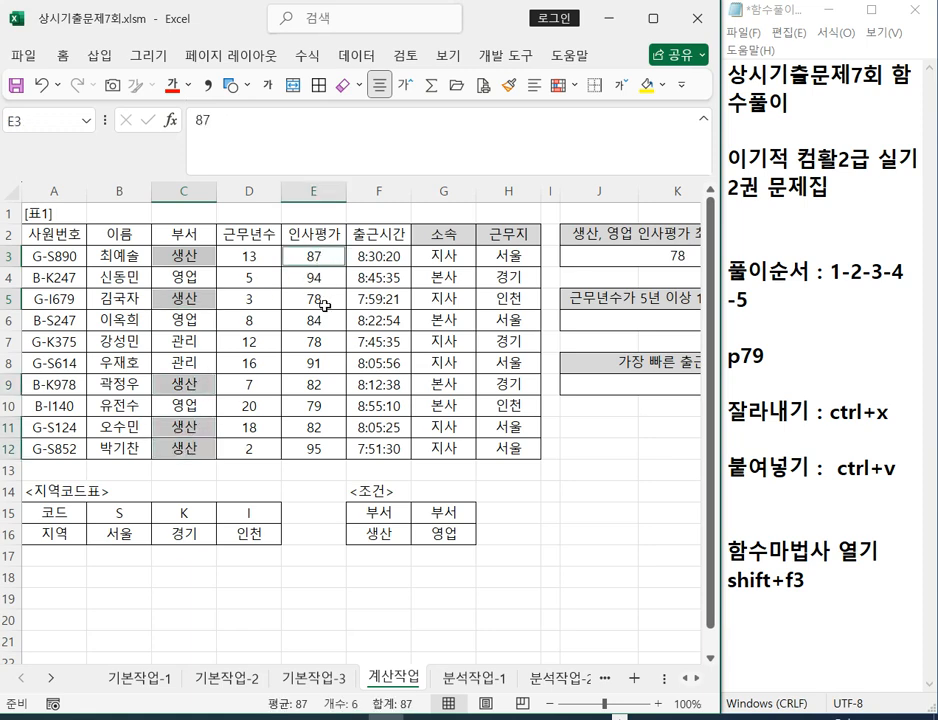
pyautogui.keyDown('ctrl'); pyautogui.click(331, 310); pyautogui.keyUp('ctrl')
pyautogui.keyDown('ctrl'); pyautogui.click(294, 388); pyautogui.keyUp('ctrl')
pyautogui.keyDown('ctrl'); pyautogui.click(312, 426); pyautogui.keyUp('ctrl')
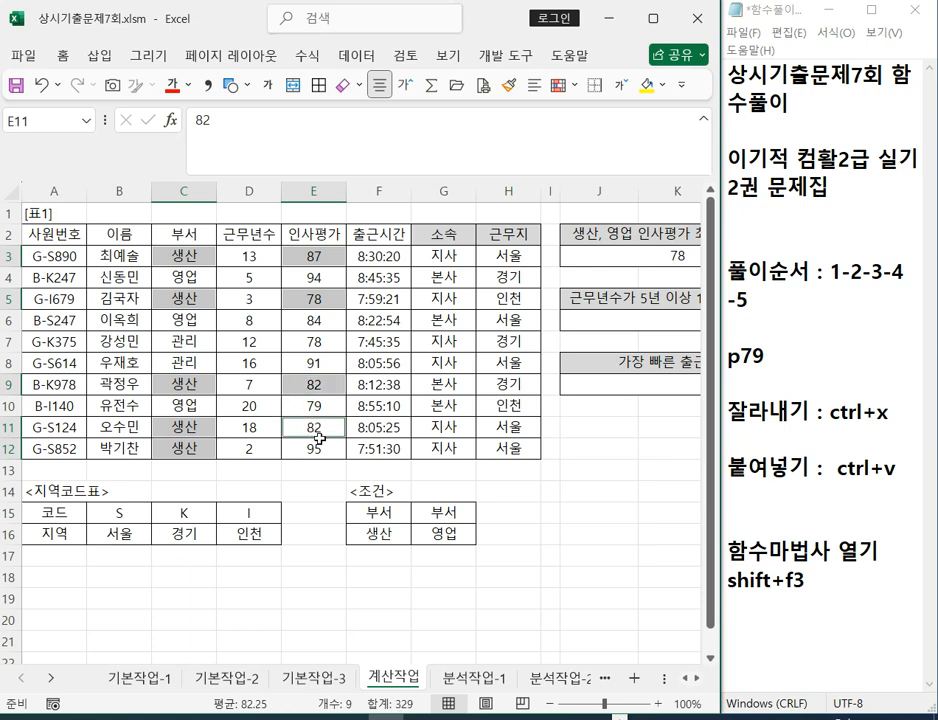
pyautogui.keyDown('ctrl'); pyautogui.click(312, 448); pyautogui.keyUp('ctrl')
pyautogui.click(650, 84)
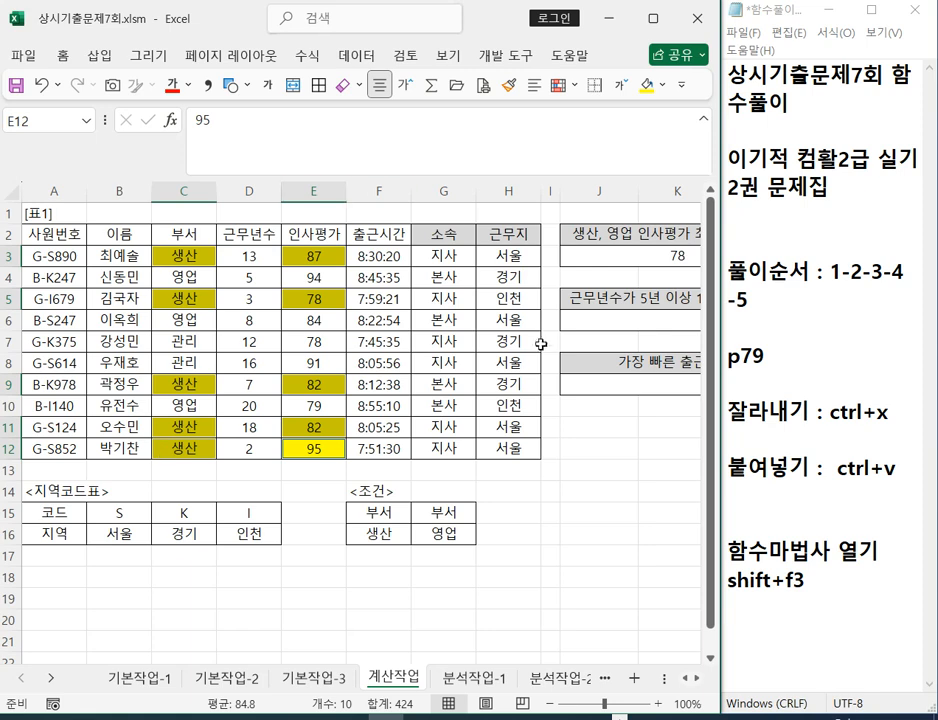
# - Copy DMIN(A2:F12,E2,F15:F16) from the J3 formula and delete it there, leaving only the equals sign
pyautogui.click(680, 257)
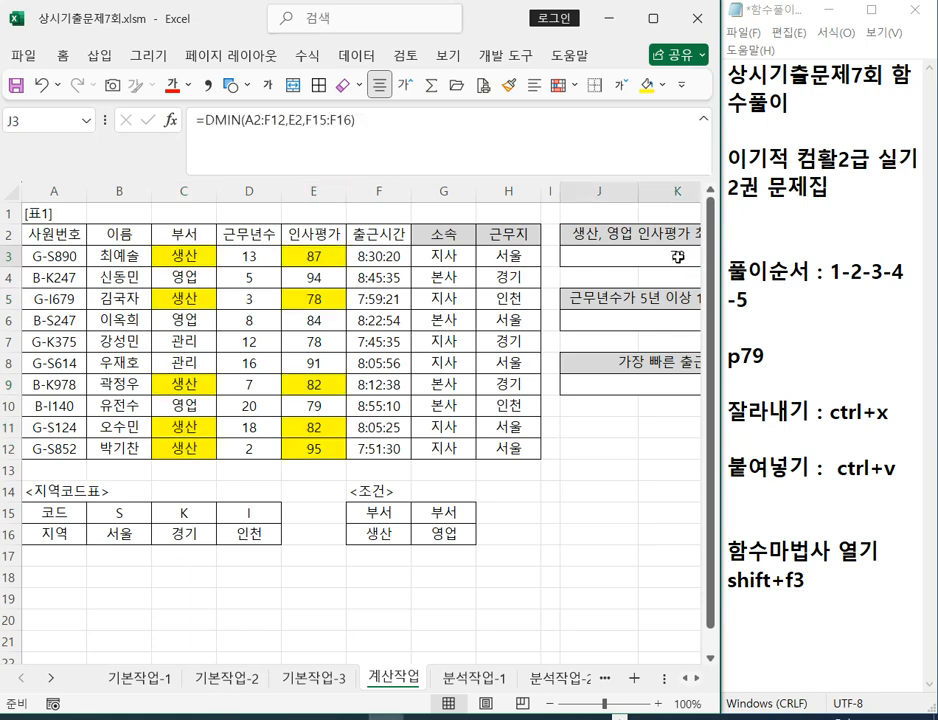
pyautogui.click(400, 121)
pyautogui.press('Escape')
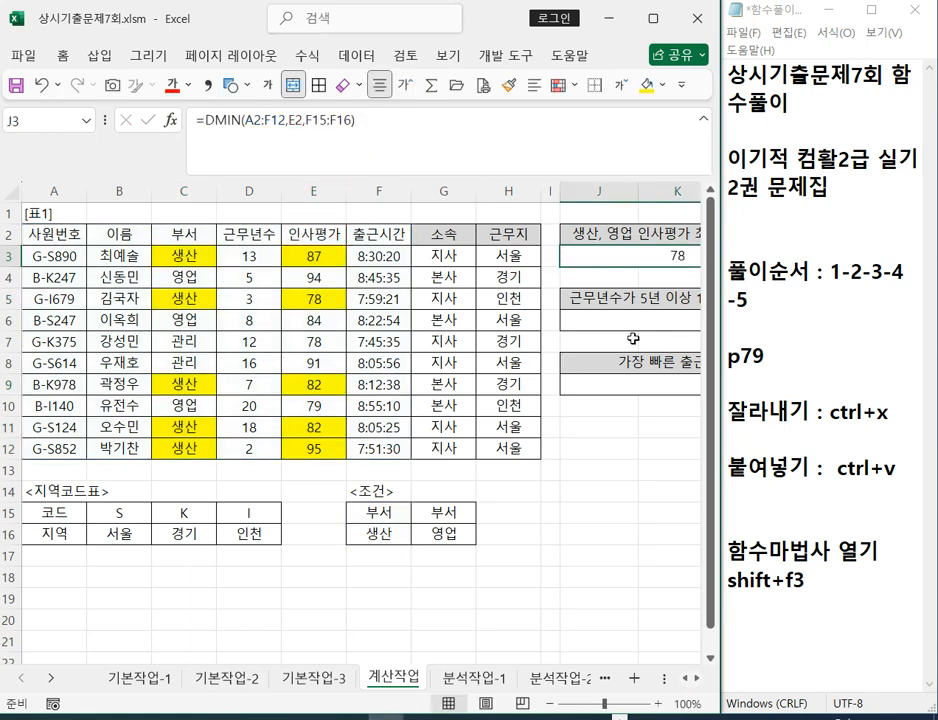
pyautogui.click(646, 530)
pyautogui.click(678, 258)
pyautogui.moveTo(356, 120); pyautogui.dragTo(204, 116)
pyautogui.hotkey('ctrl', 'c')
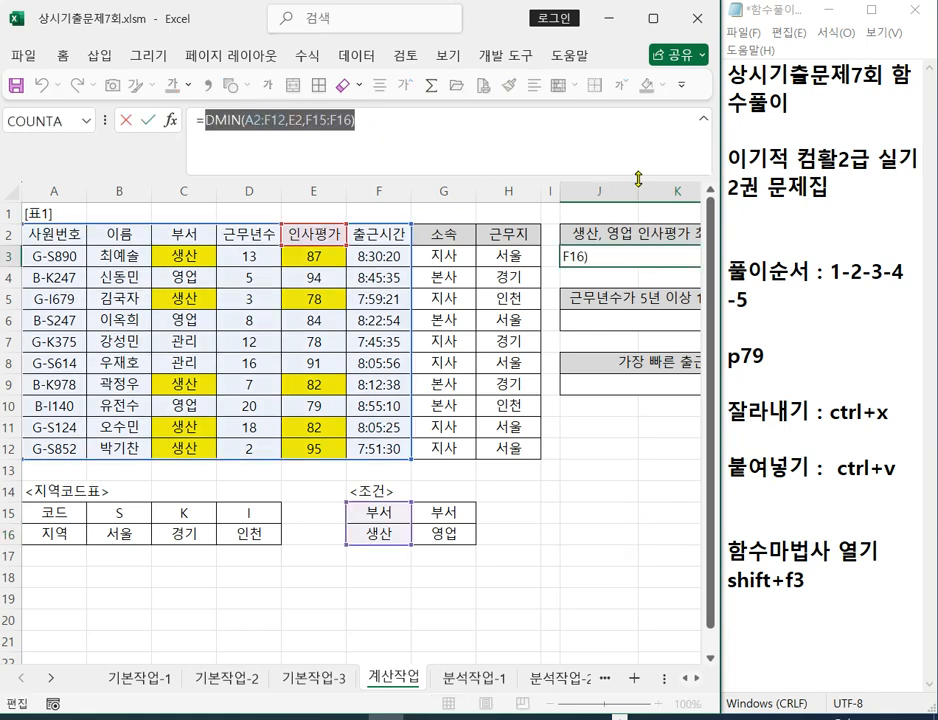
pyautogui.press('BackSpace')
# - Start an AVERAGE function in J3 and paste the copied DMIN expression as both Number1 and Number2
pyautogui.write('AVER')
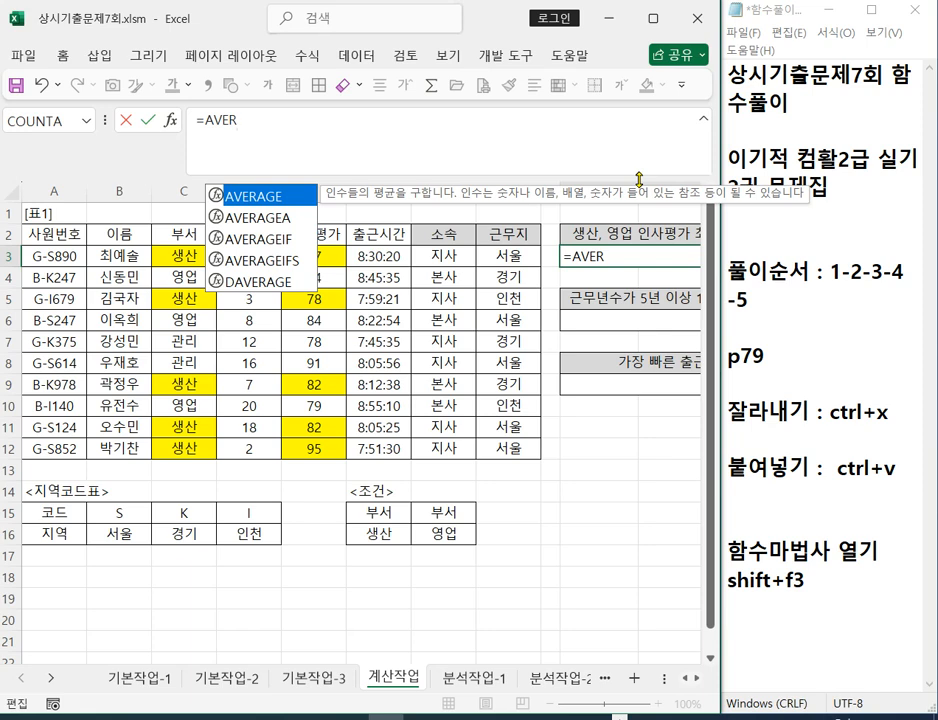
pyautogui.doubleClick(260, 196)
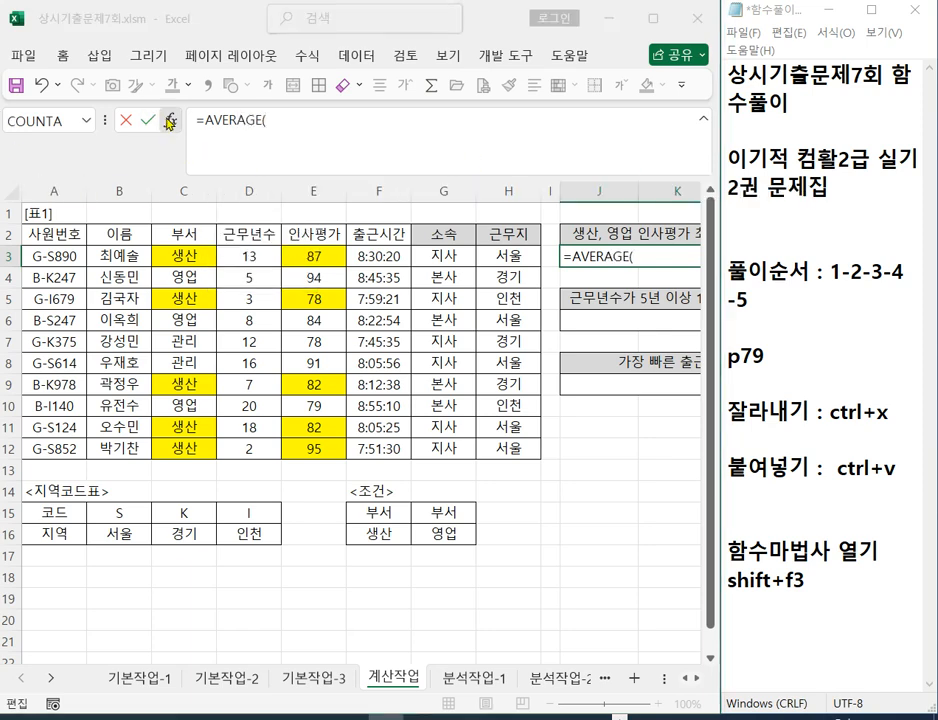
pyautogui.hotkey('shift', 'F3')
pyautogui.hotkey('ctrl', 'v')
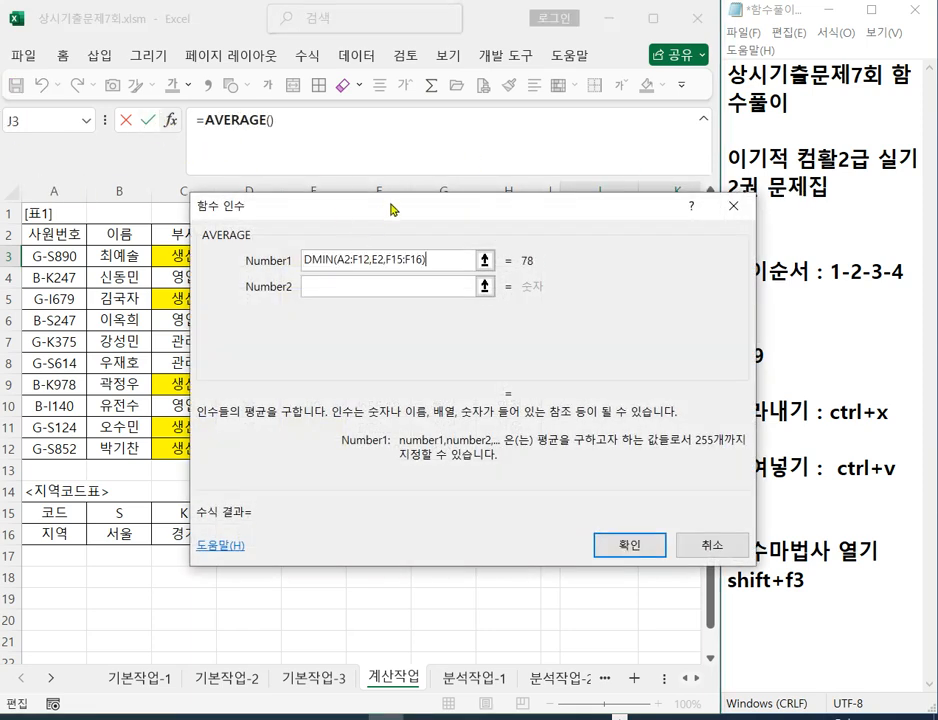
pyautogui.click(370, 285)
pyautogui.hotkey('ctrl', 'v')
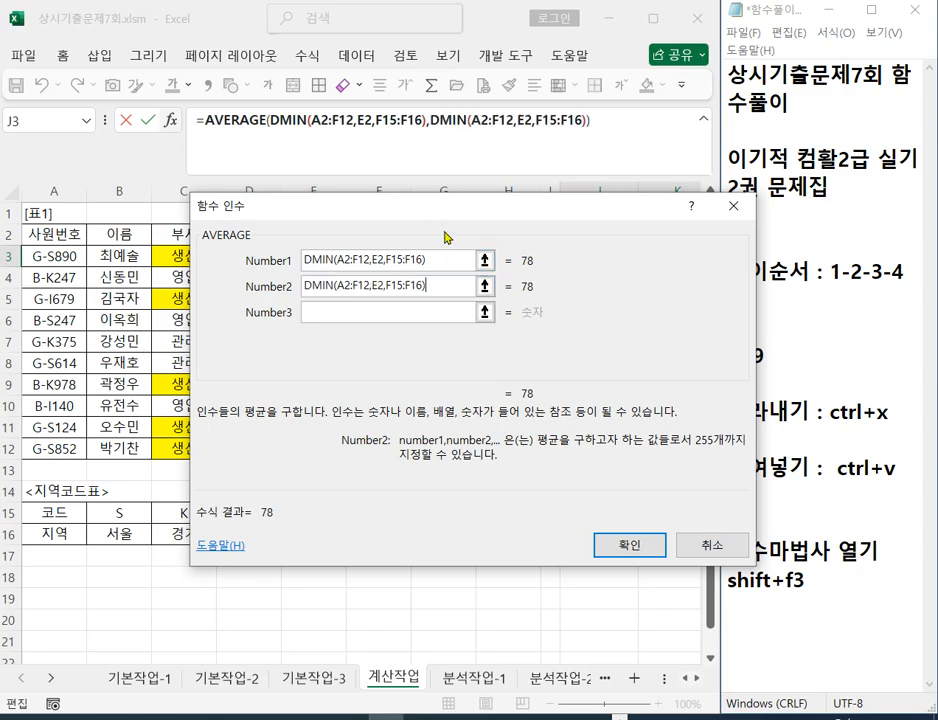
# - Move the AVERAGE function arguments clear of the data to uncover the 조건 table
pyautogui.moveTo(443, 228); pyautogui.dragTo(648, 307)
pyautogui.hotkey('ctrl', '`')
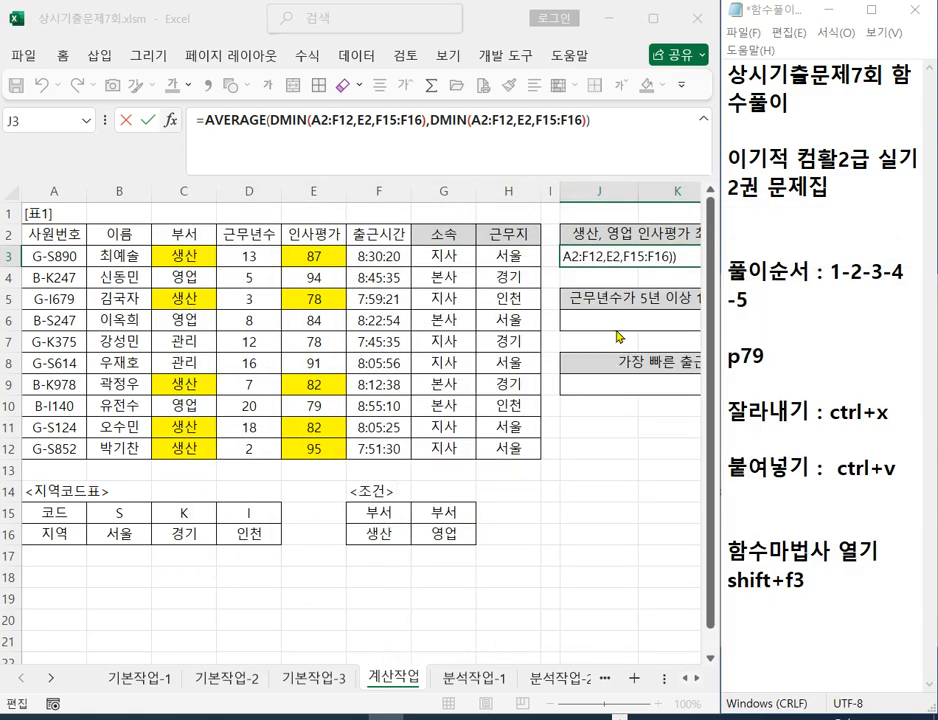
pyautogui.scroll(3, 642, 410)
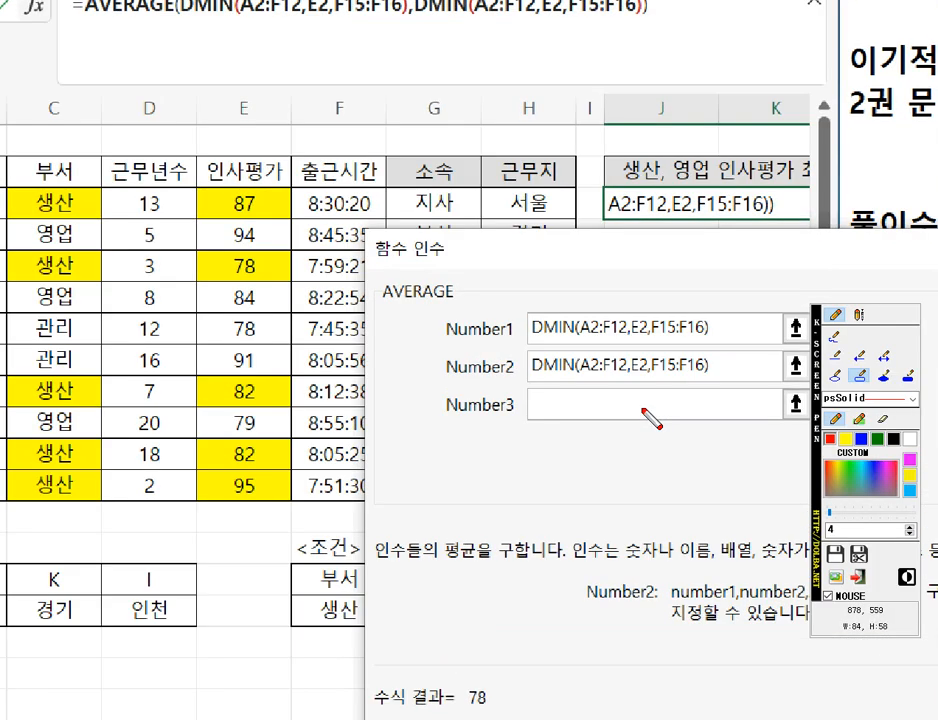
pyautogui.scroll(-3, 658, 426)
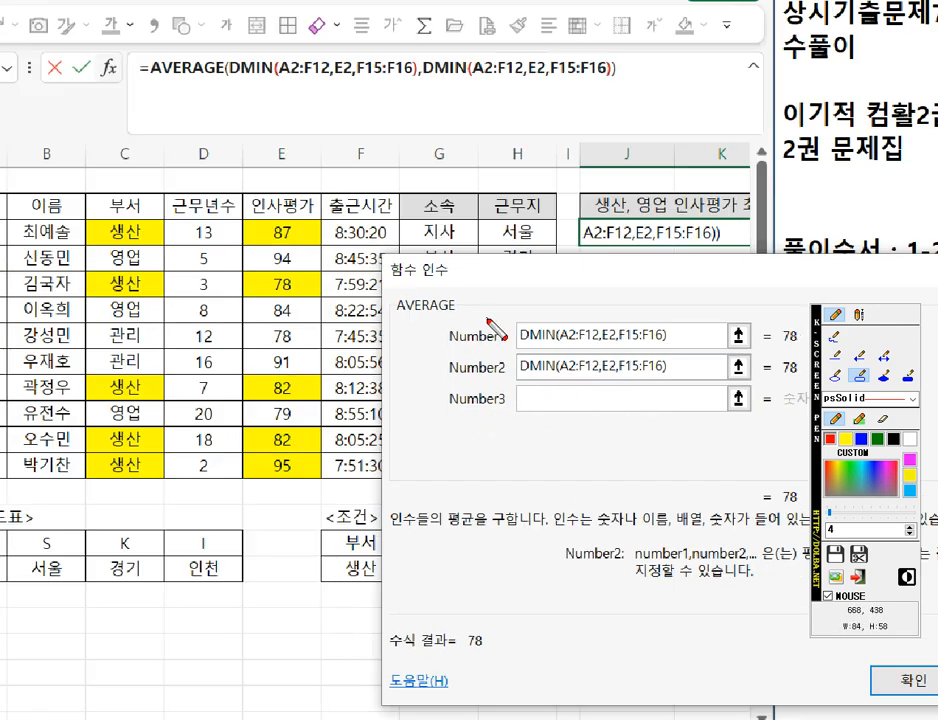
pyautogui.press('Escape')
pyautogui.moveTo(510, 283)
pyautogui.mouseDown()
pyautogui.moveTo(562, 300)
pyautogui.moveTo(651, 293)
pyautogui.moveTo(624, 298)
pyautogui.mouseUp()
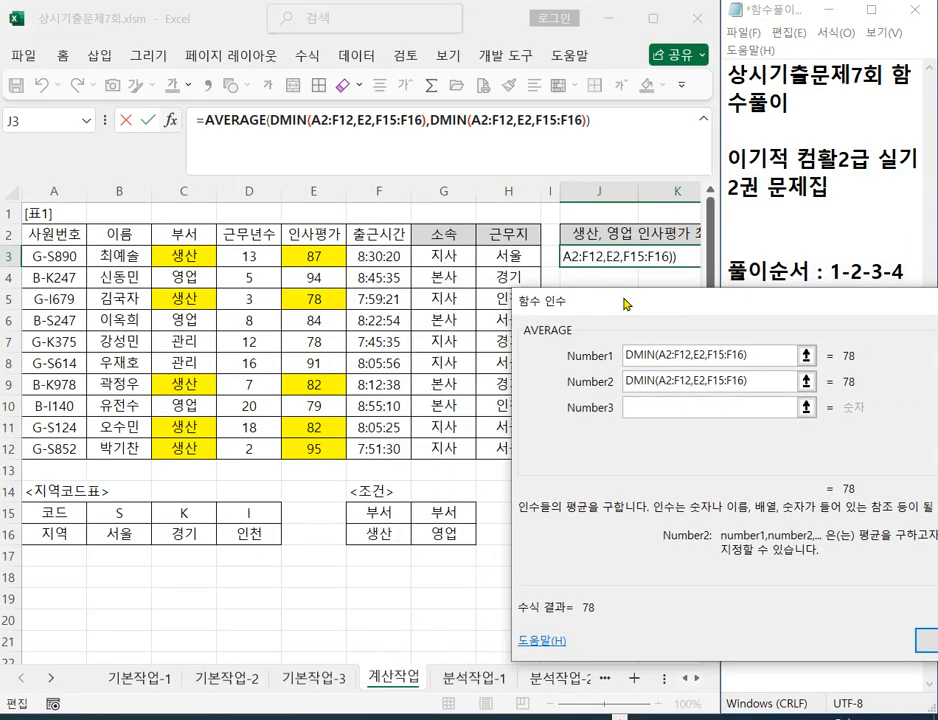
pyautogui.hotkey('ctrl', '`')
pyautogui.click(861, 377)
pyautogui.moveTo(420, 499); pyautogui.dragTo(468, 548)
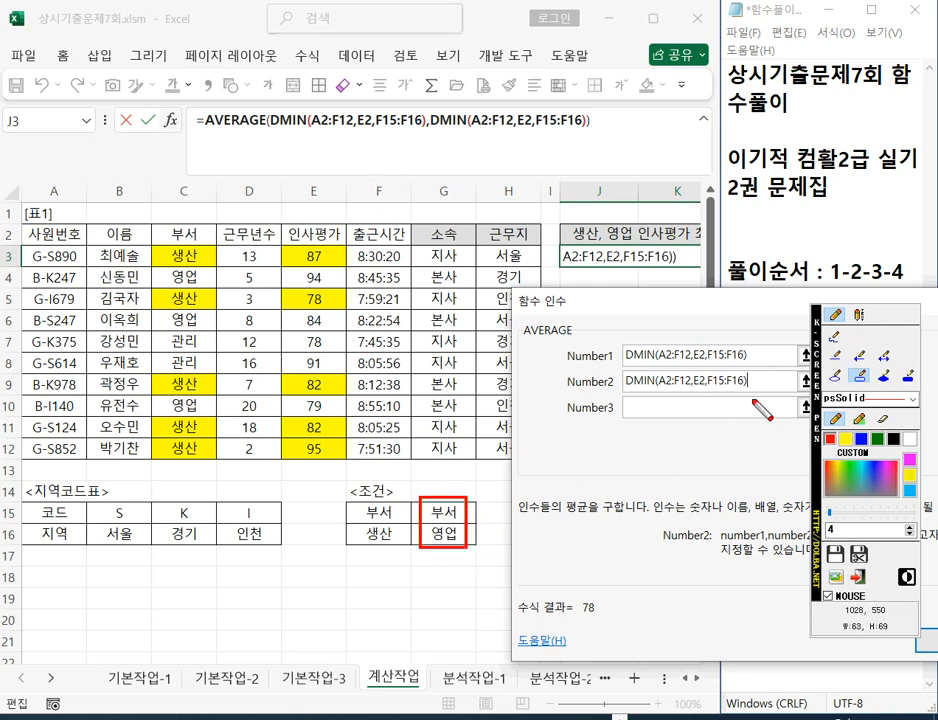
pyautogui.moveTo(706, 337); pyautogui.dragTo(769, 365)
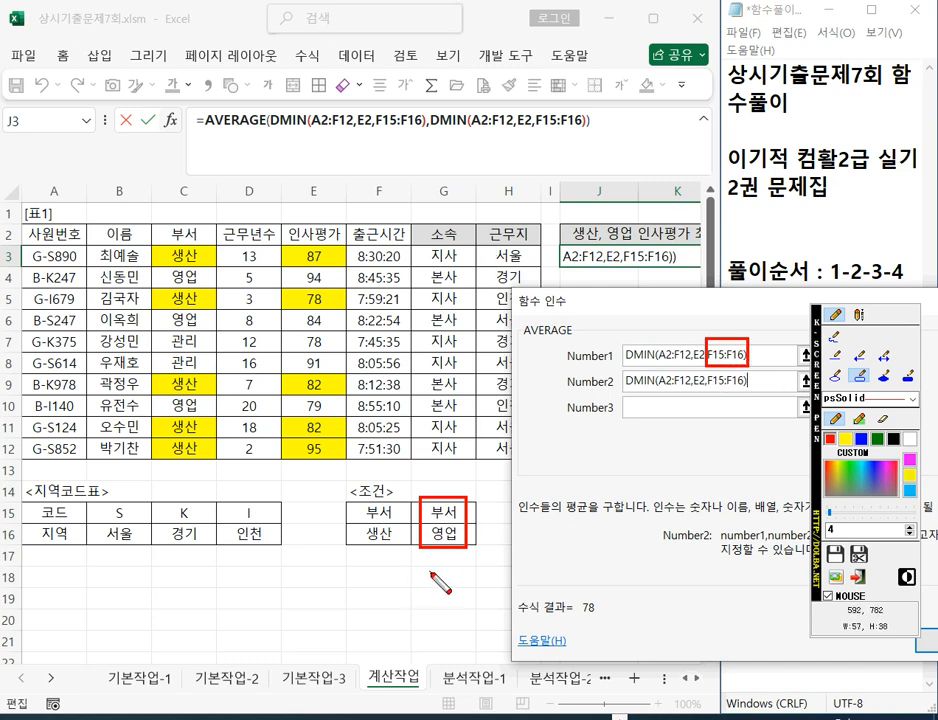
pyautogui.moveTo(358, 487); pyautogui.dragTo(399, 551)
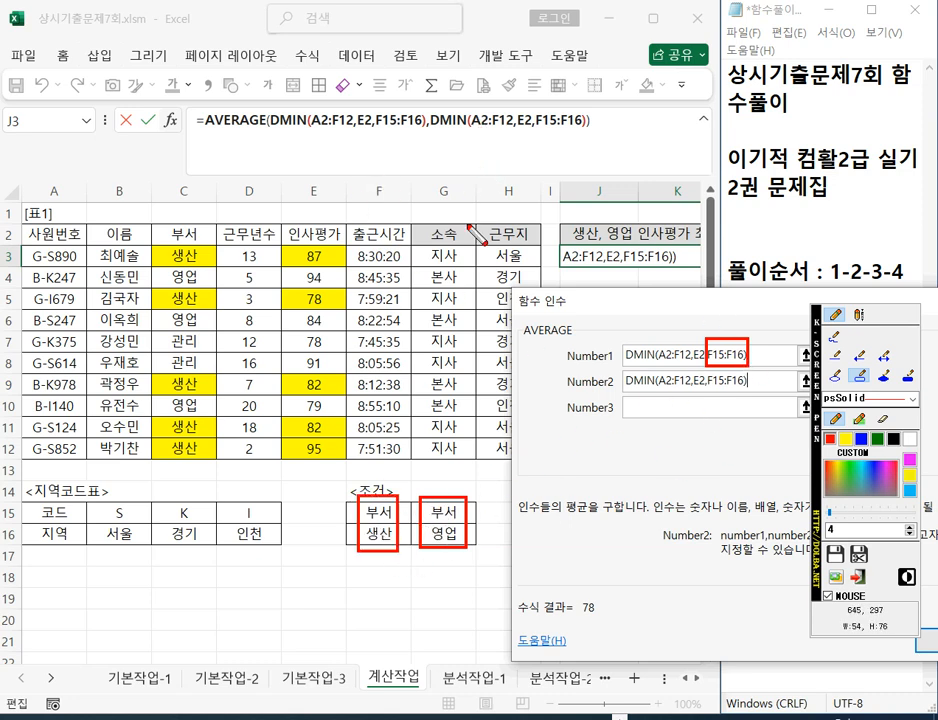
pyautogui.press('Escape')
# - Change the criteria of the Number2 DMIN to G15:G16 for 영업 and enter the AVERAGE formula in J3
pyautogui.click(711, 381)
pyautogui.press('BackSpace')
pyautogui.write('ㅎ')
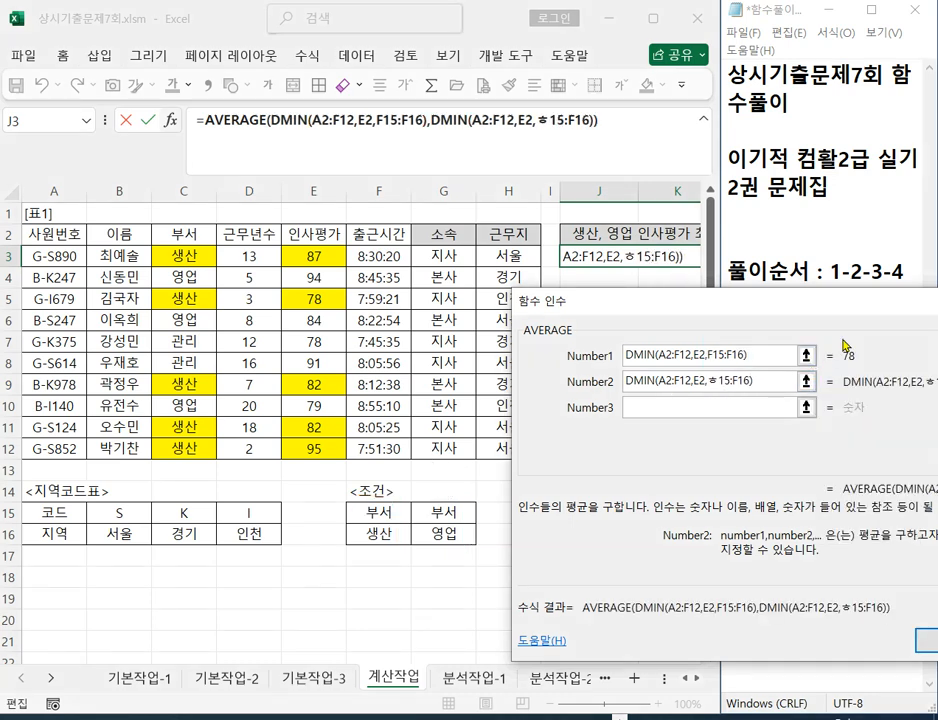
pyautogui.press('BackSpace')
pyautogui.write('G')
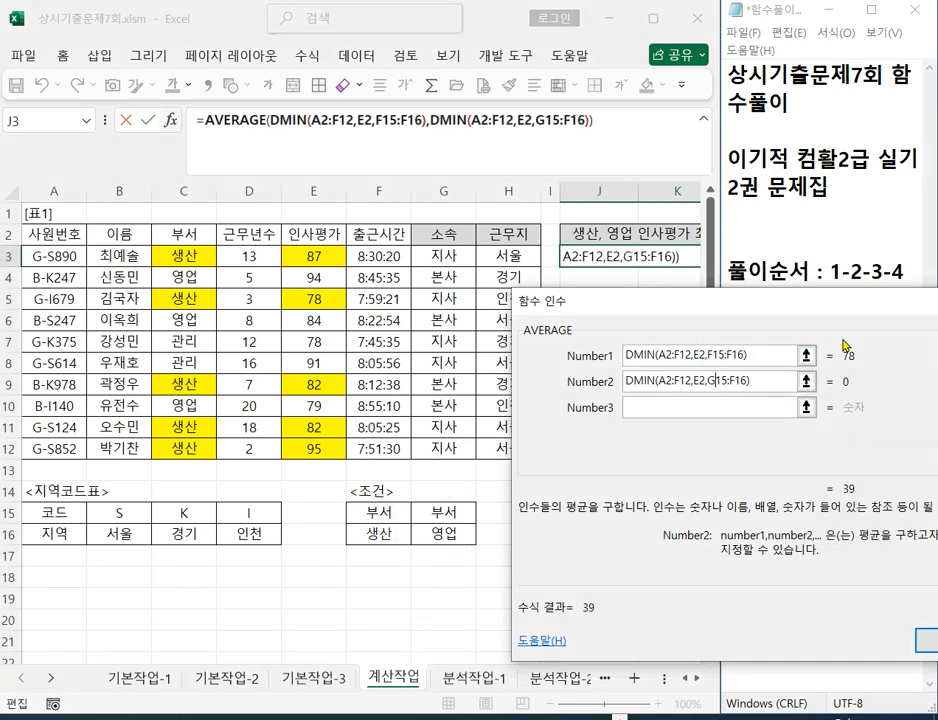
pyautogui.click(738, 381)
pyautogui.press('BackSpace')
pyautogui.write('G')
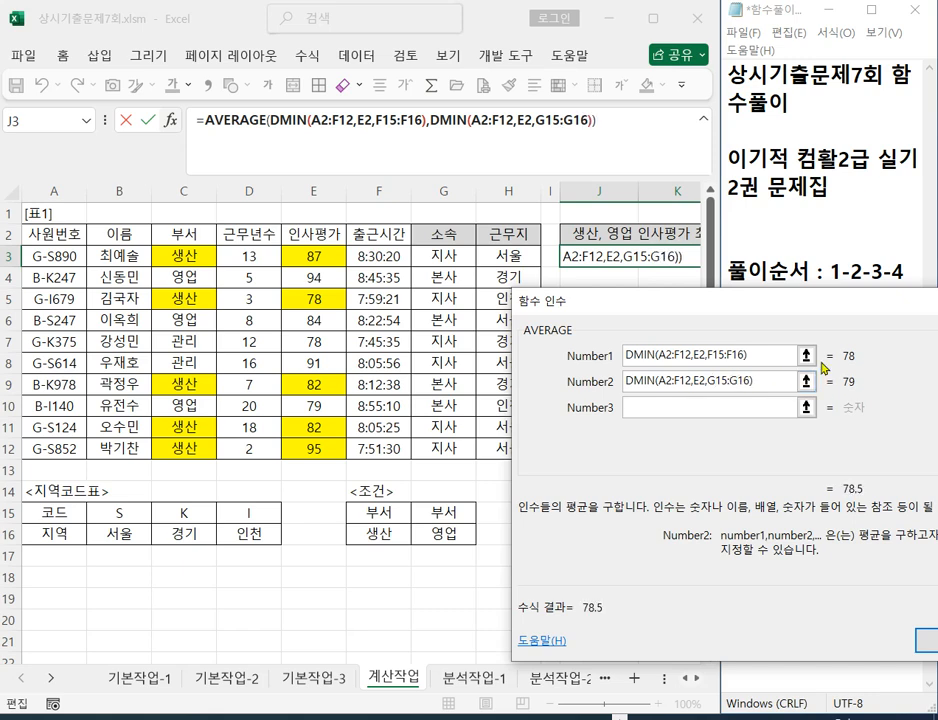
pyautogui.moveTo(749, 300); pyautogui.dragTo(790, 330)
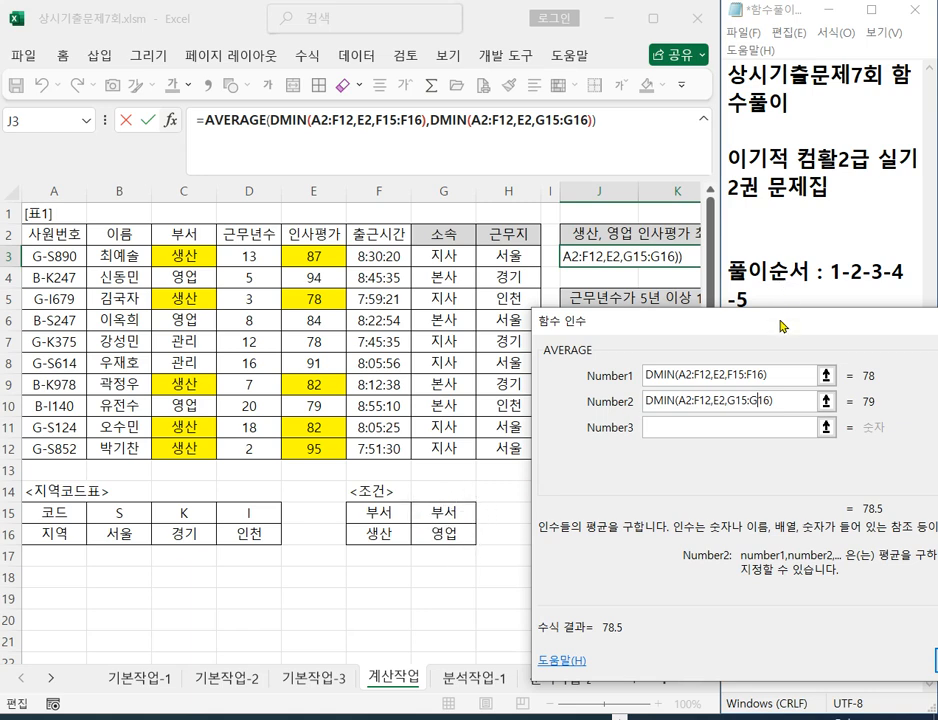
pyautogui.moveTo(790, 327); pyautogui.dragTo(447, 230)
pyautogui.click(604, 539)
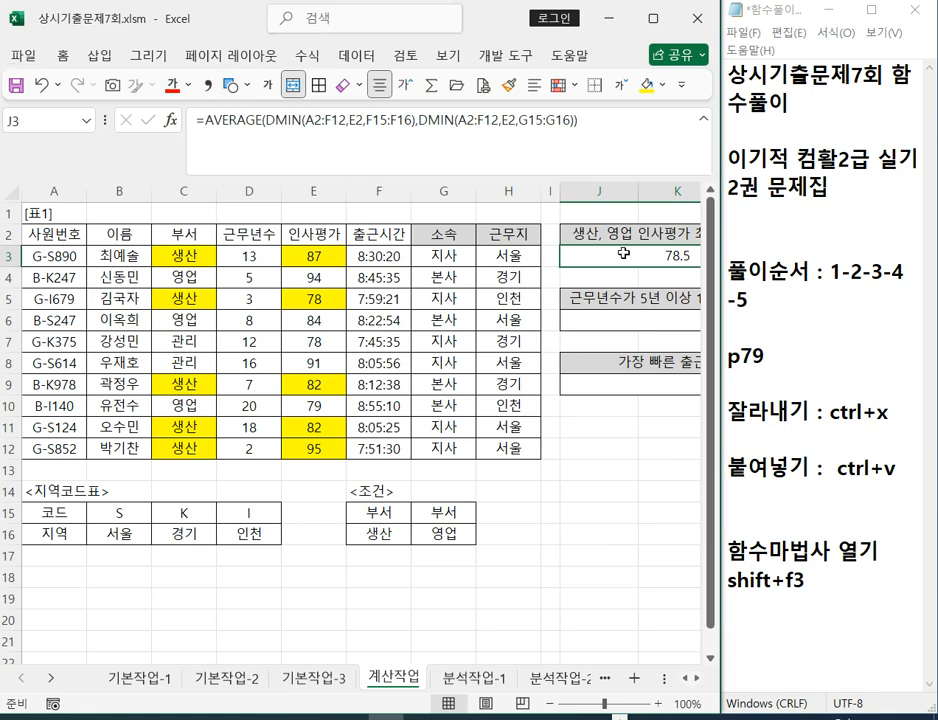
# - Remove the fill colour from the 부서 and 인사평가 cells of the 생산 rows 3, 9, 11 and 12
pyautogui.click(184, 255)
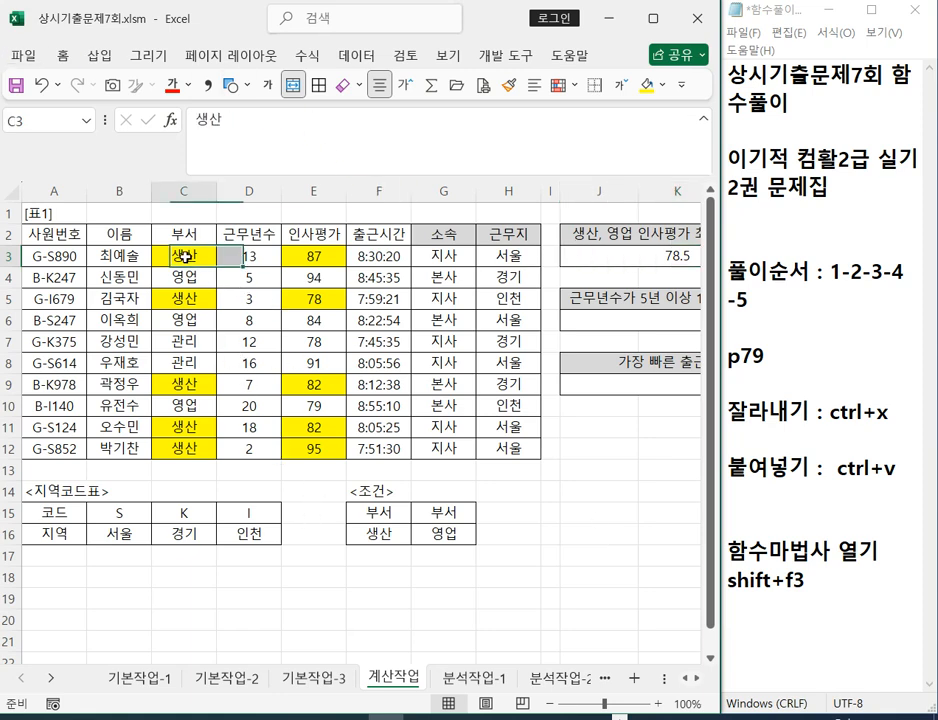
pyautogui.keyDown('ctrl'); pyautogui.click(318, 258); pyautogui.keyUp('ctrl')
pyautogui.keyDown('ctrl'); pyautogui.click(175, 384); pyautogui.keyUp('ctrl')
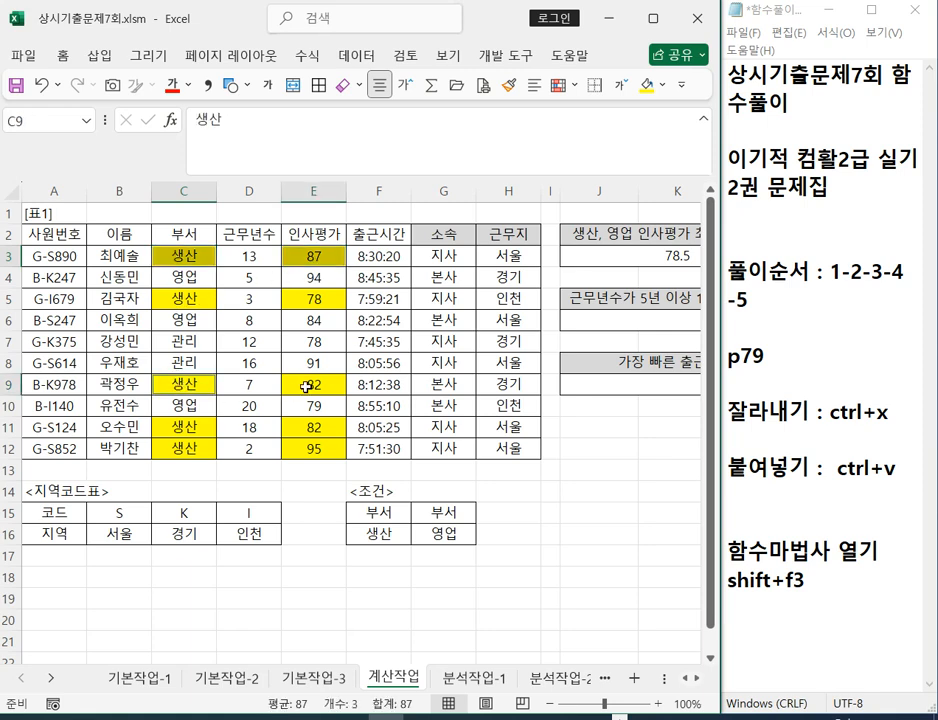
pyautogui.keyDown('ctrl'); pyautogui.click(306, 388); pyautogui.keyUp('ctrl')
pyautogui.keyDown('ctrl'); pyautogui.click(197, 428); pyautogui.keyUp('ctrl')
pyautogui.keyDown('ctrl'); pyautogui.click(206, 452); pyautogui.keyUp('ctrl')
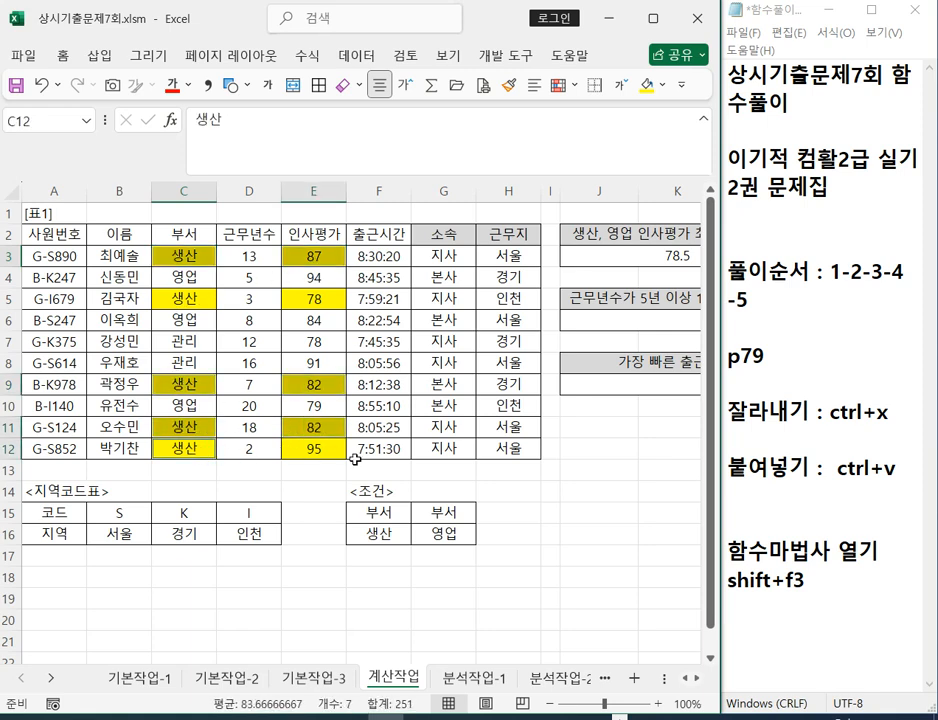
pyautogui.keyDown('ctrl'); pyautogui.click(322, 452); pyautogui.keyUp('ctrl')
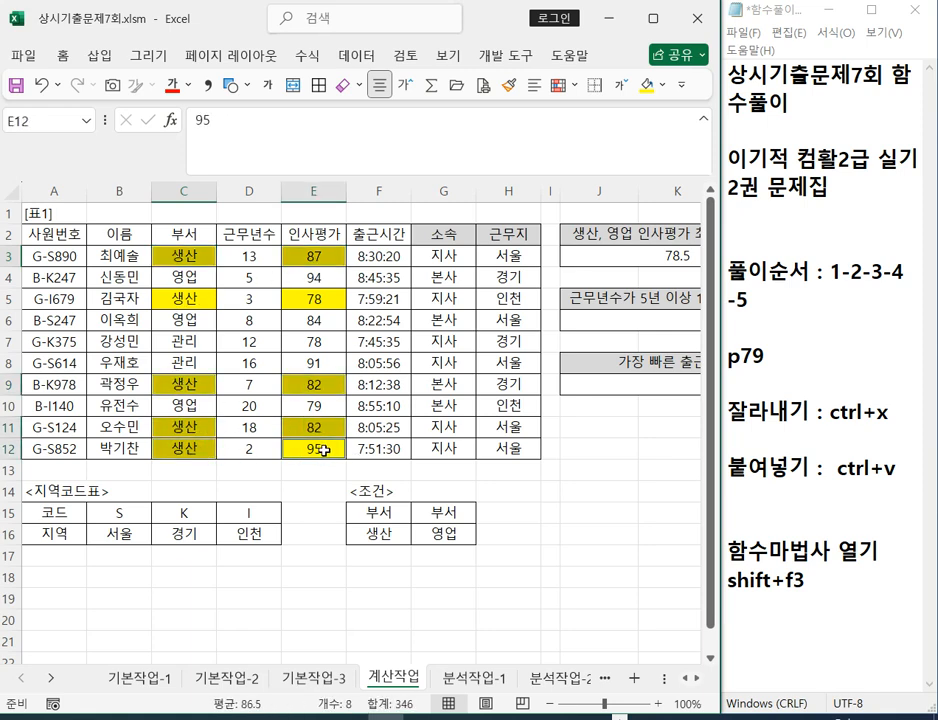
pyautogui.click(660, 85)
pyautogui.click(655, 334)
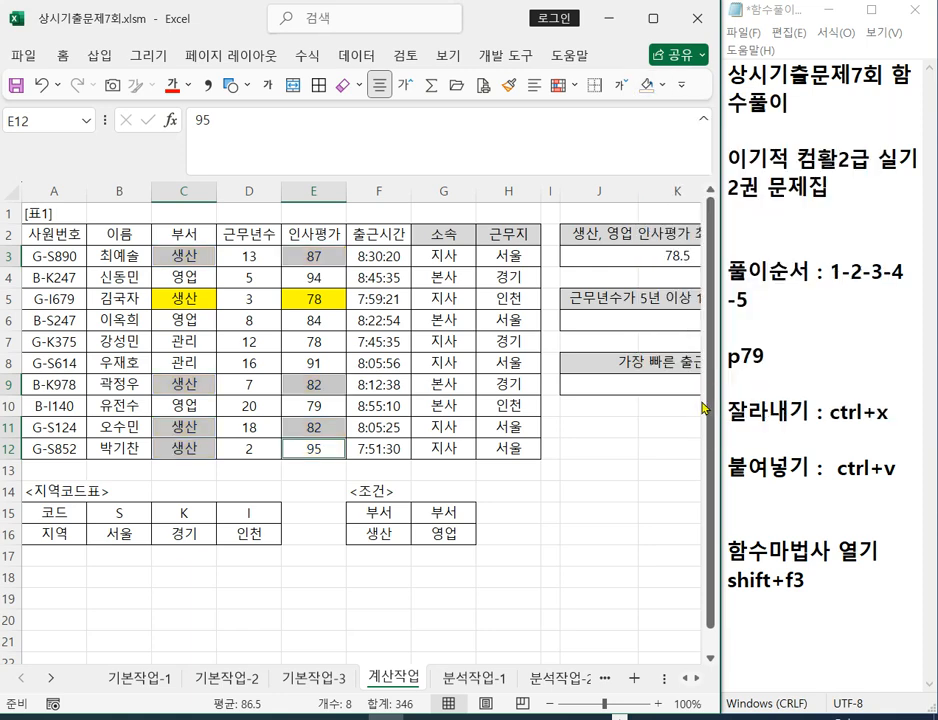
# - Fill the 영업 department cell C10 and its 인사평가 cell E10 with yellow
pyautogui.click(443, 385)
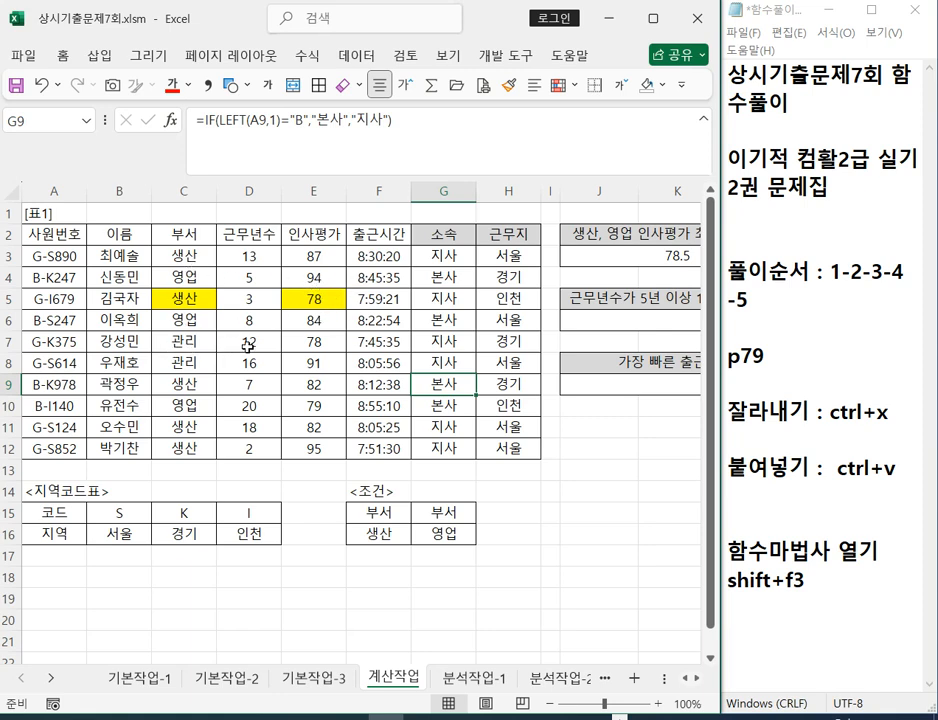
pyautogui.click(196, 411)
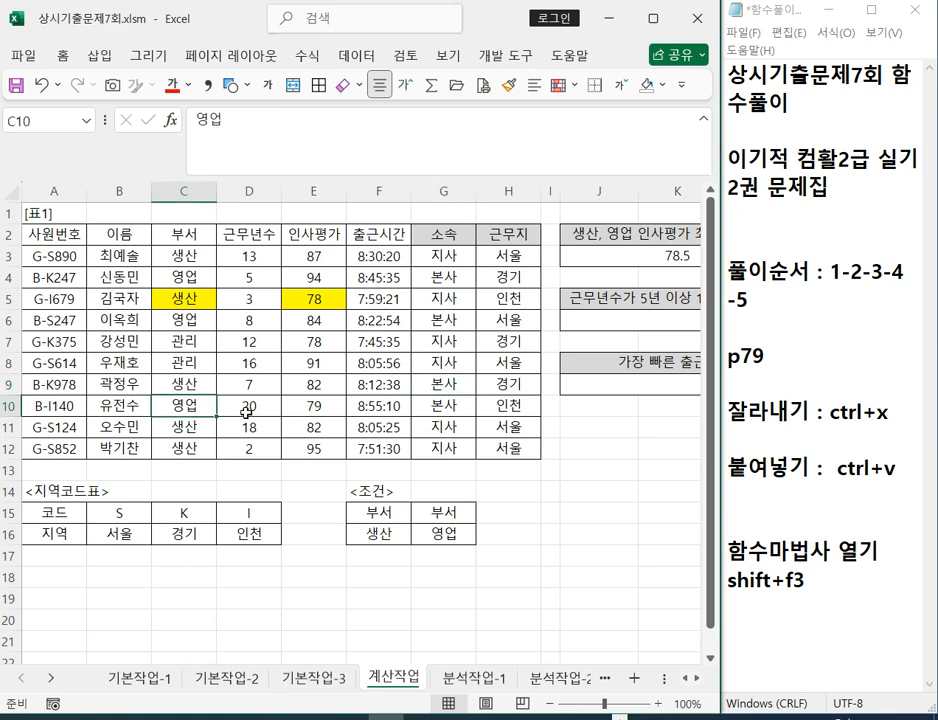
pyautogui.keyDown('ctrl'); pyautogui.click(313, 407); pyautogui.keyUp('ctrl')
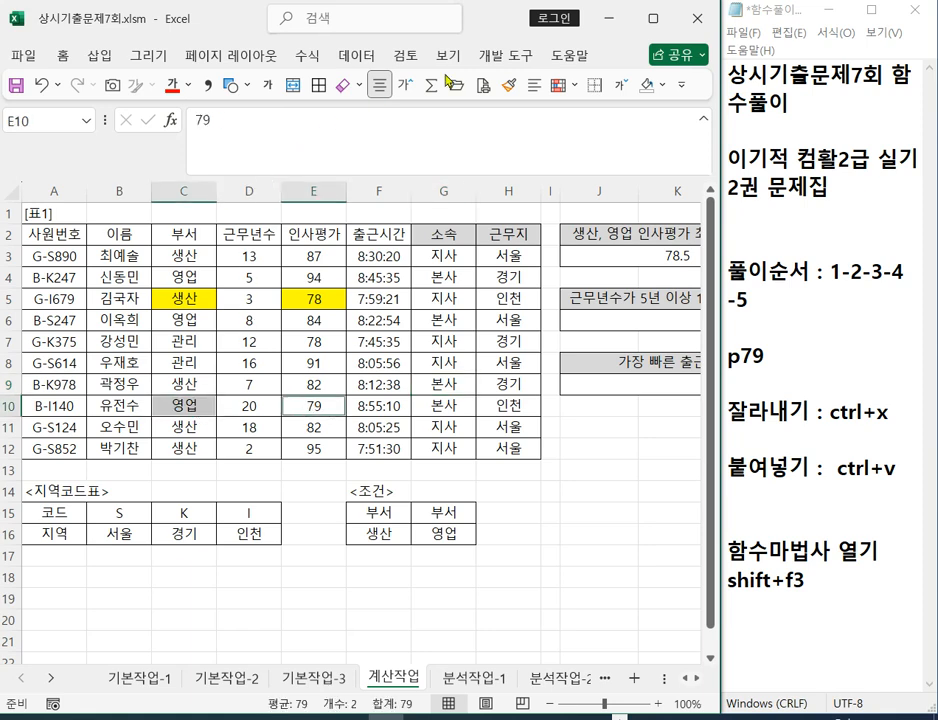
pyautogui.click(662, 85)
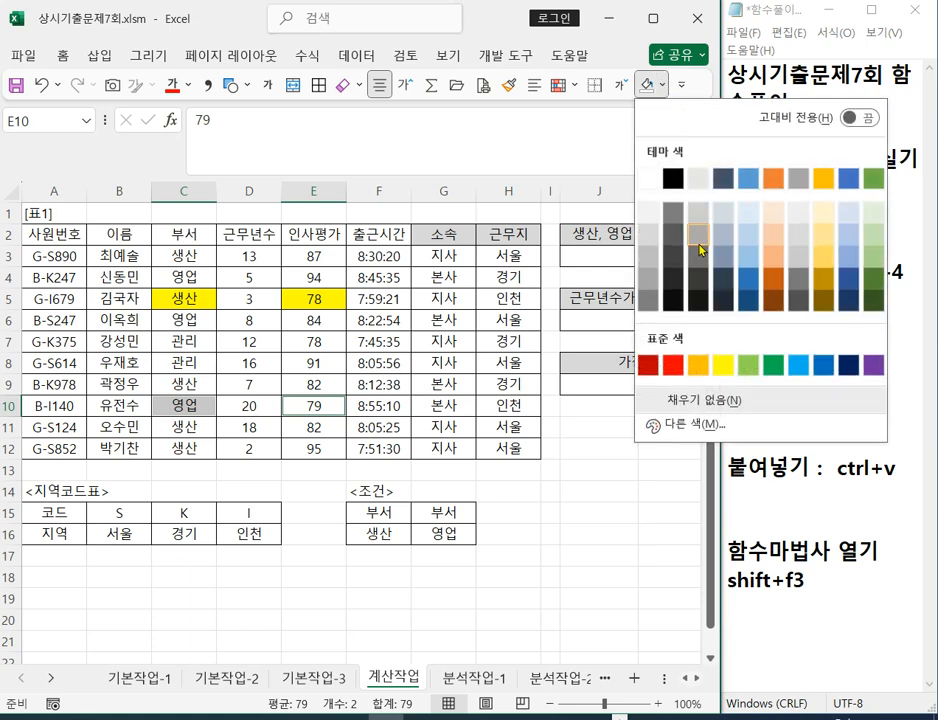
pyautogui.click(722, 366)
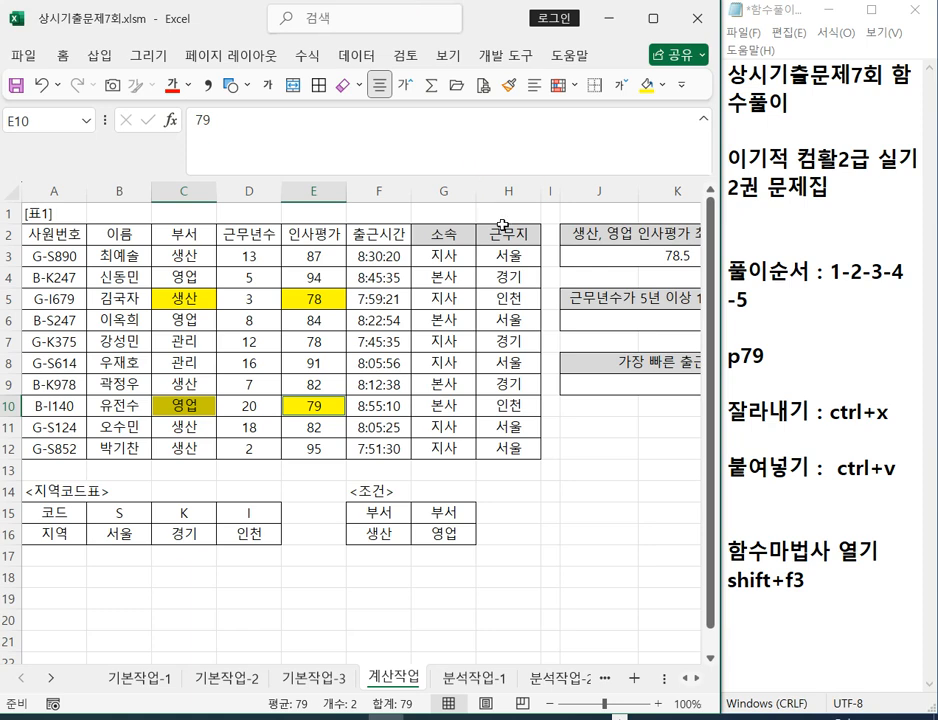
# - Clear the fill colour from the range C4:F10
pyautogui.click(572, 427)
pyautogui.moveTo(183, 277); pyautogui.dragTo(364, 408)
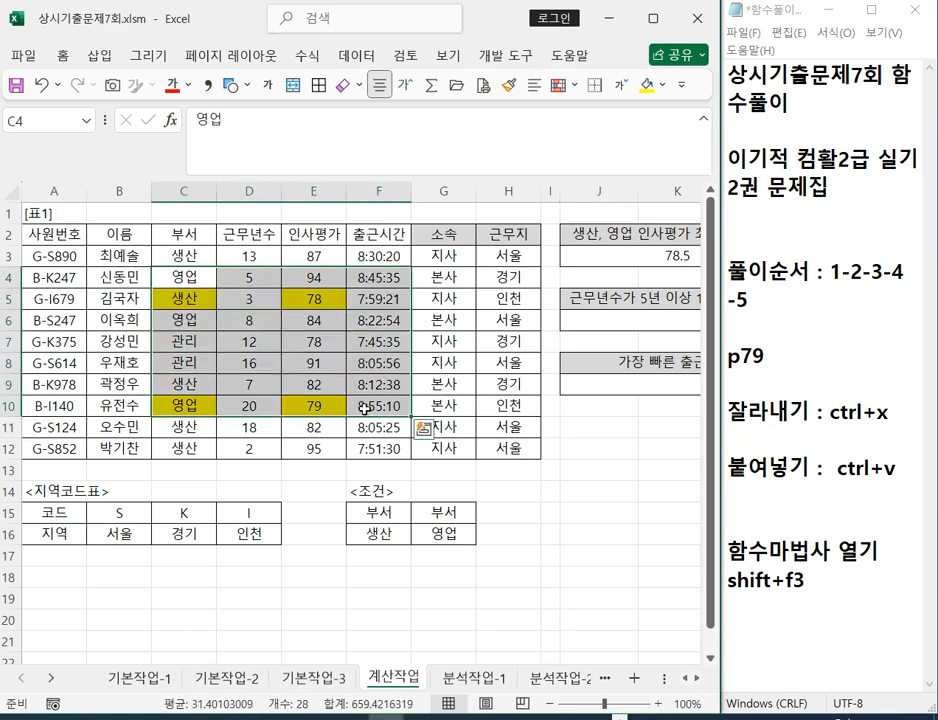
pyautogui.click(664, 85)
pyautogui.click(680, 512)
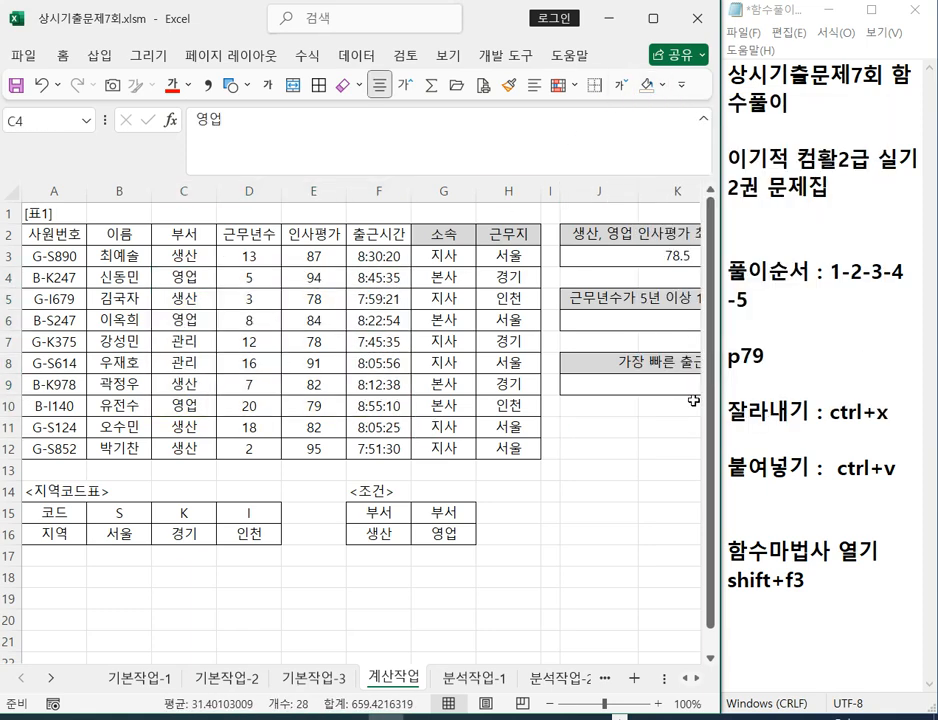
# - Start a COUNTIFS function in J6 and move its function arguments clear of the 근무년수 column
pyautogui.click(680, 324)
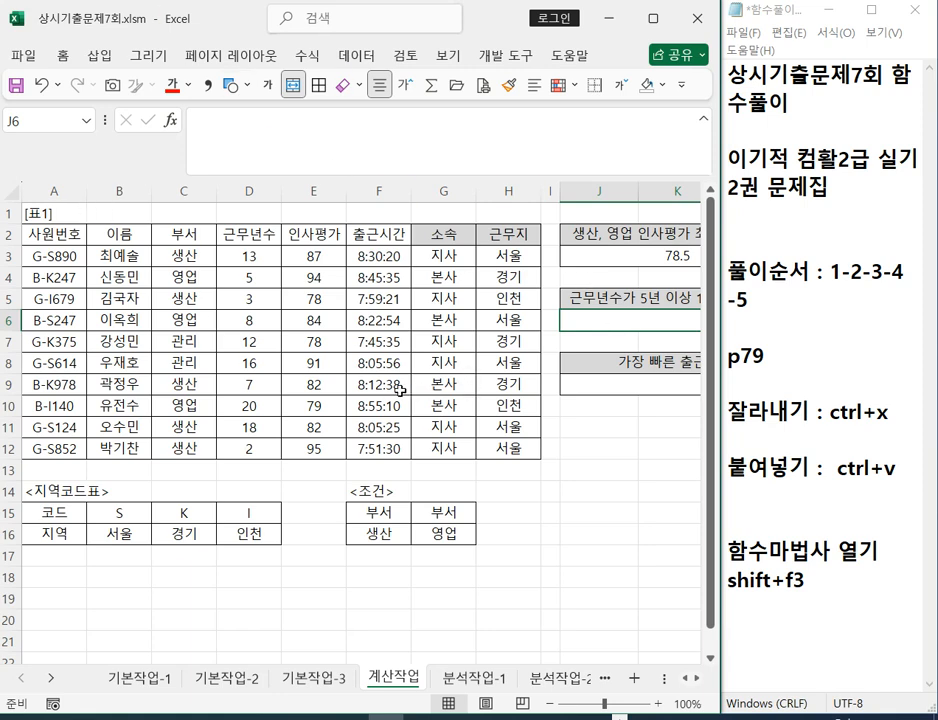
pyautogui.write('=')
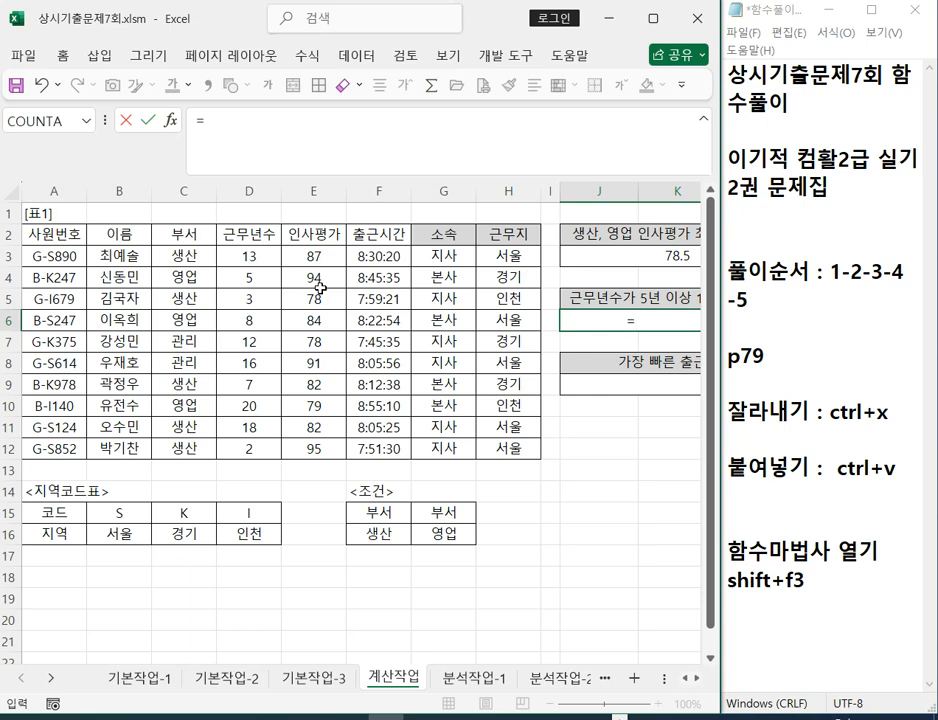
pyautogui.write('COU')
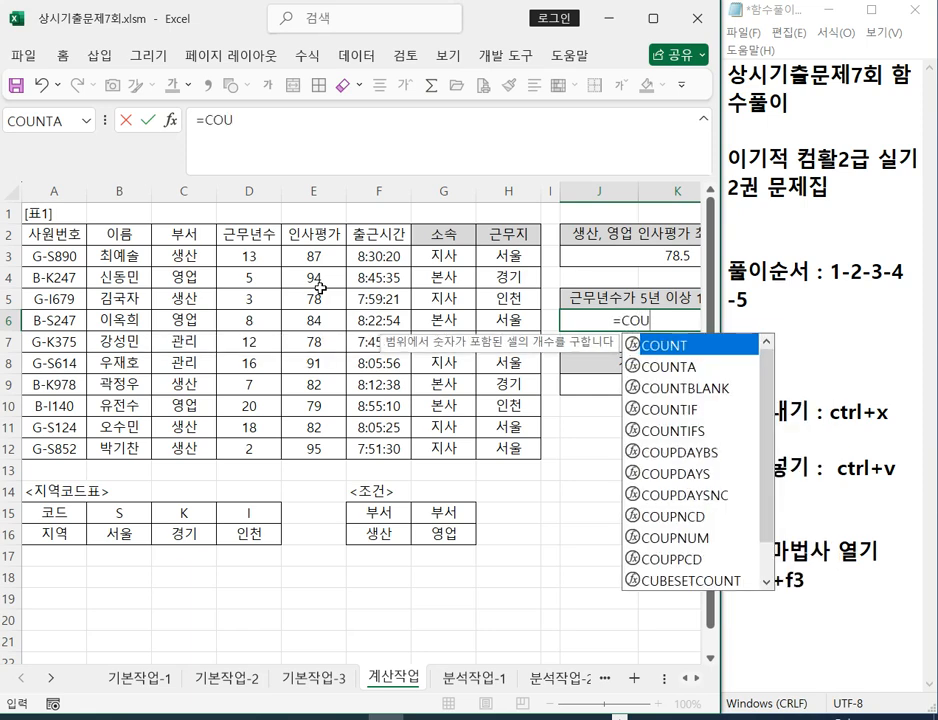
pyautogui.doubleClick(660, 431)
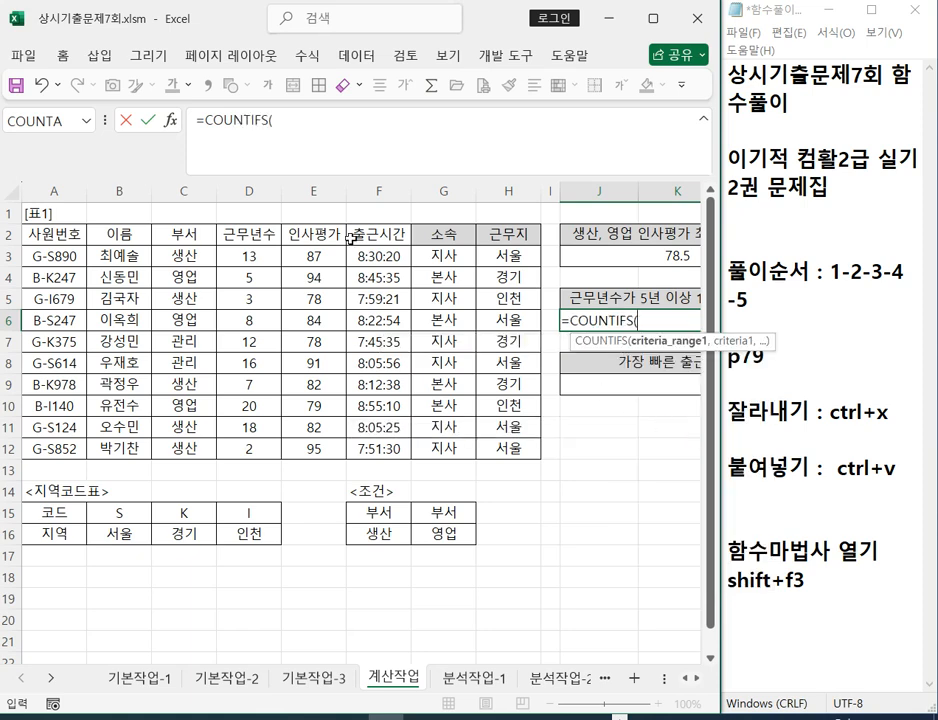
pyautogui.click(169, 120)
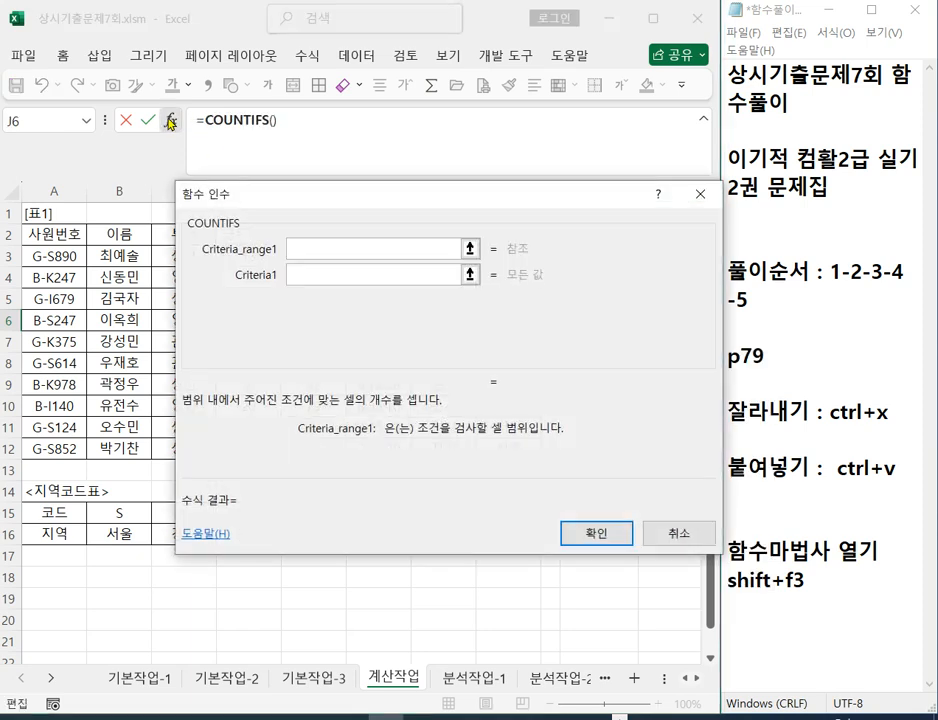
pyautogui.moveTo(248, 201); pyautogui.dragTo(493, 230)
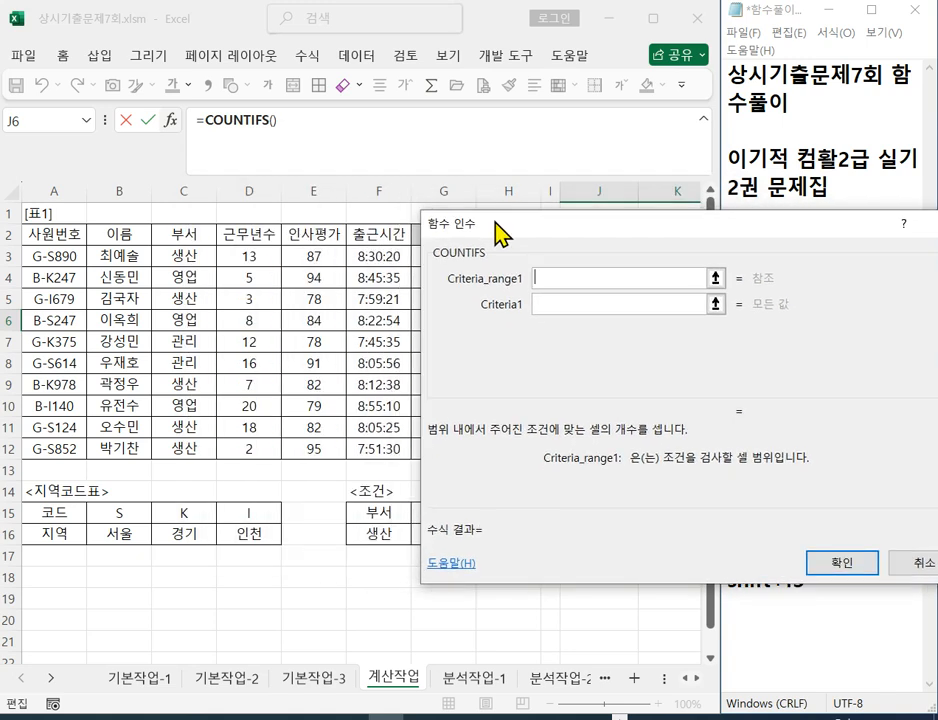
# - Outline the 근무년수 values in D3:D12 with a red screen-pen rectangle and clear the annotation
pyautogui.press('F12')
pyautogui.click(864, 376)
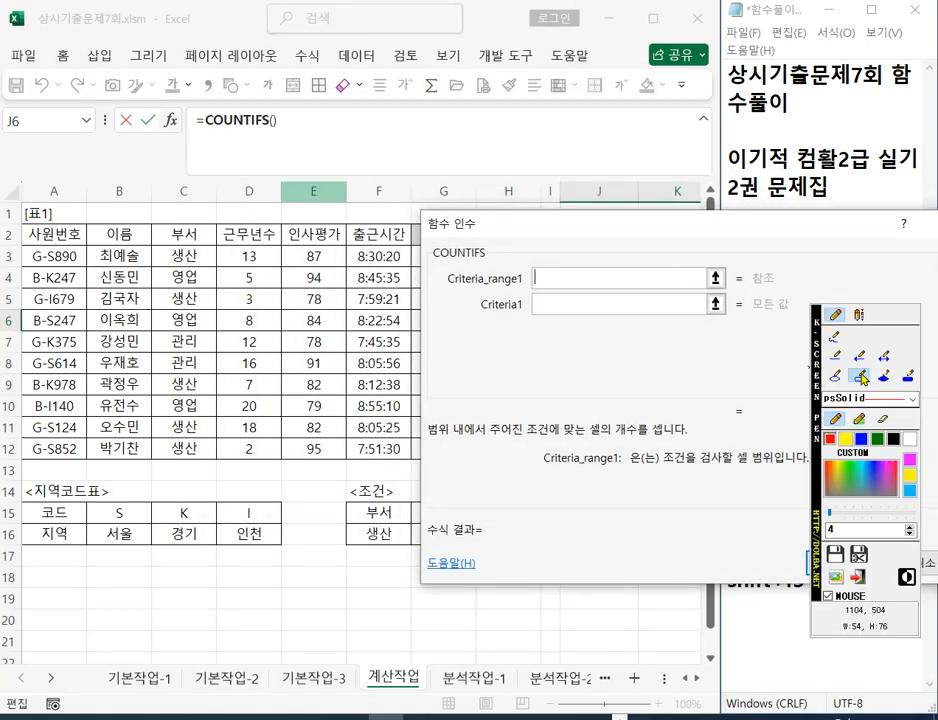
pyautogui.moveTo(228, 246); pyautogui.dragTo(279, 458)
pyautogui.press('Escape')
# - Set the first COUNTIFS condition to the range D3:D12 with the criterion >=5
pyautogui.moveTo(255, 253); pyautogui.dragTo(255, 448)
pyautogui.click(595, 300)
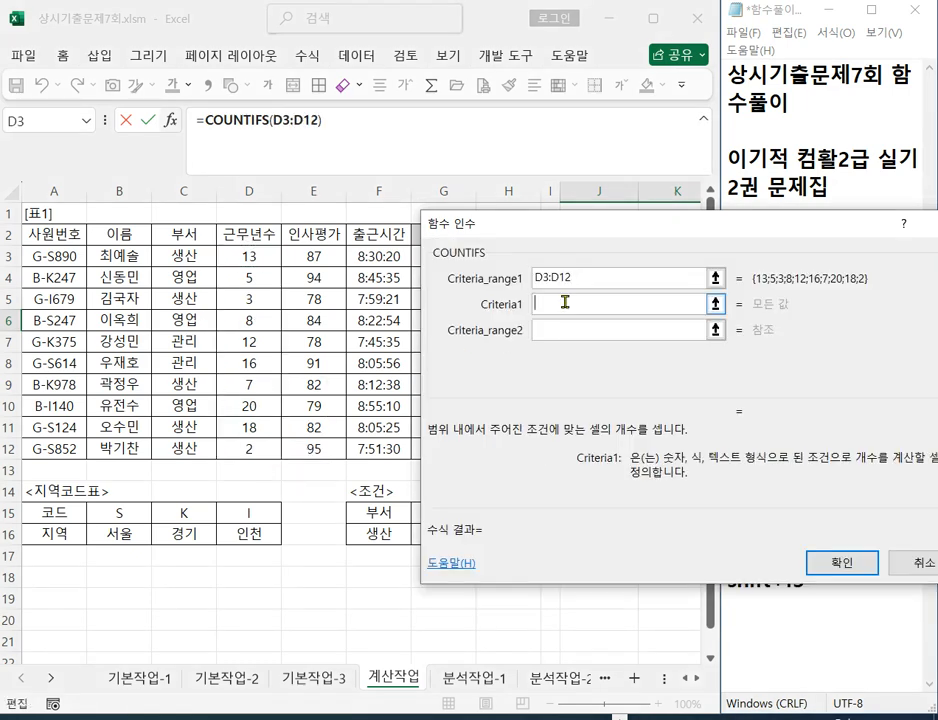
pyautogui.write('>=5')
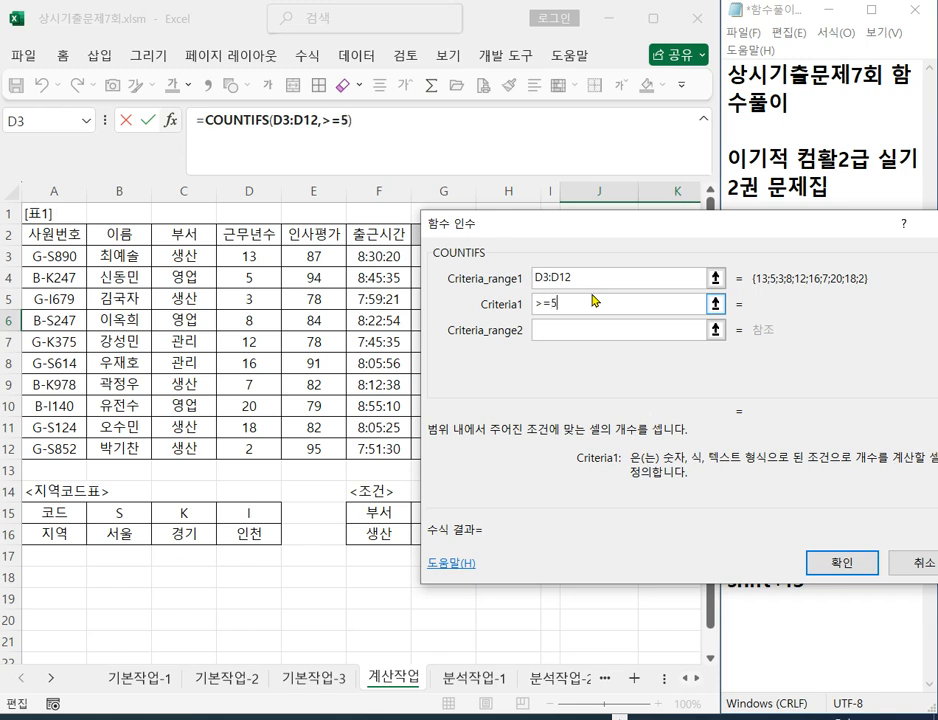
# - Set the second COUNTIFS condition to D3:D12 with the criterion <10 and enter the formula in J6
pyautogui.click(551, 328)
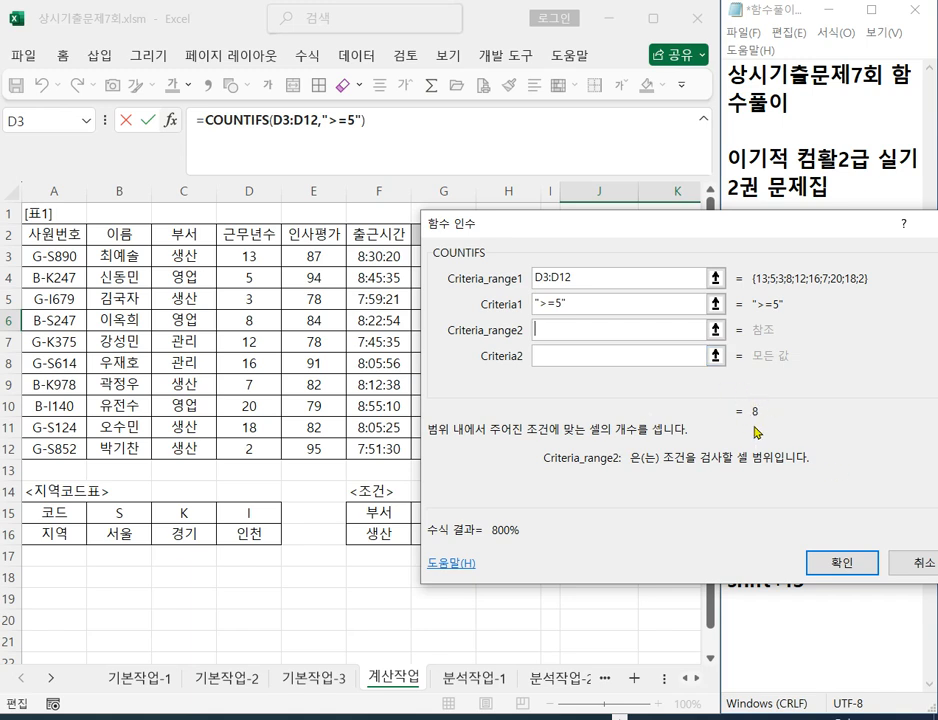
pyautogui.moveTo(524, 232); pyautogui.dragTo(636, 240)
pyautogui.moveTo(247, 256); pyautogui.dragTo(256, 452)
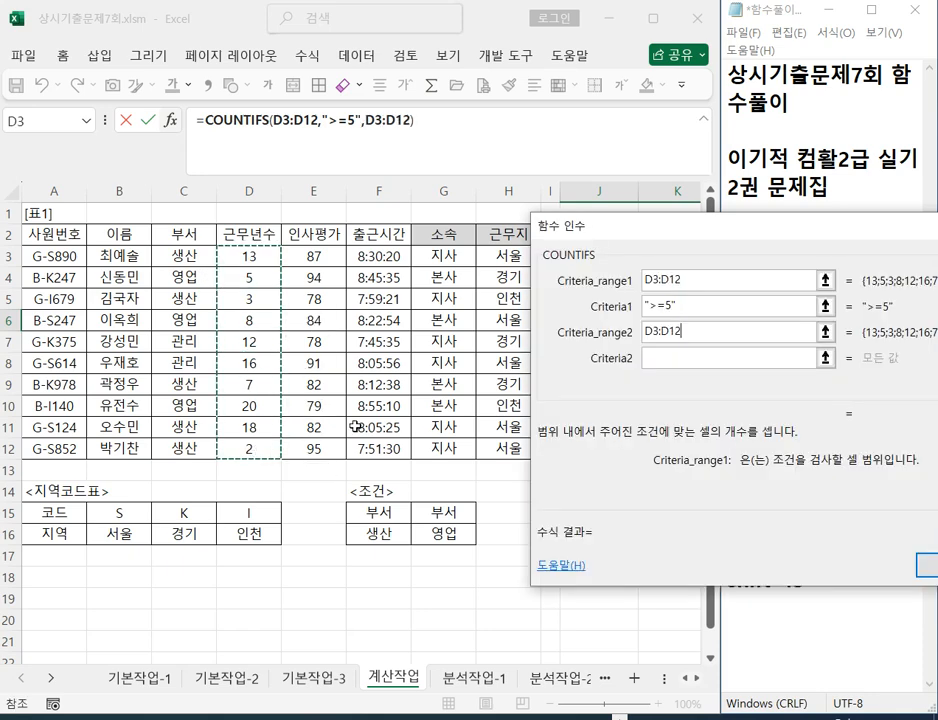
pyautogui.click(680, 351)
pyautogui.write('<10')
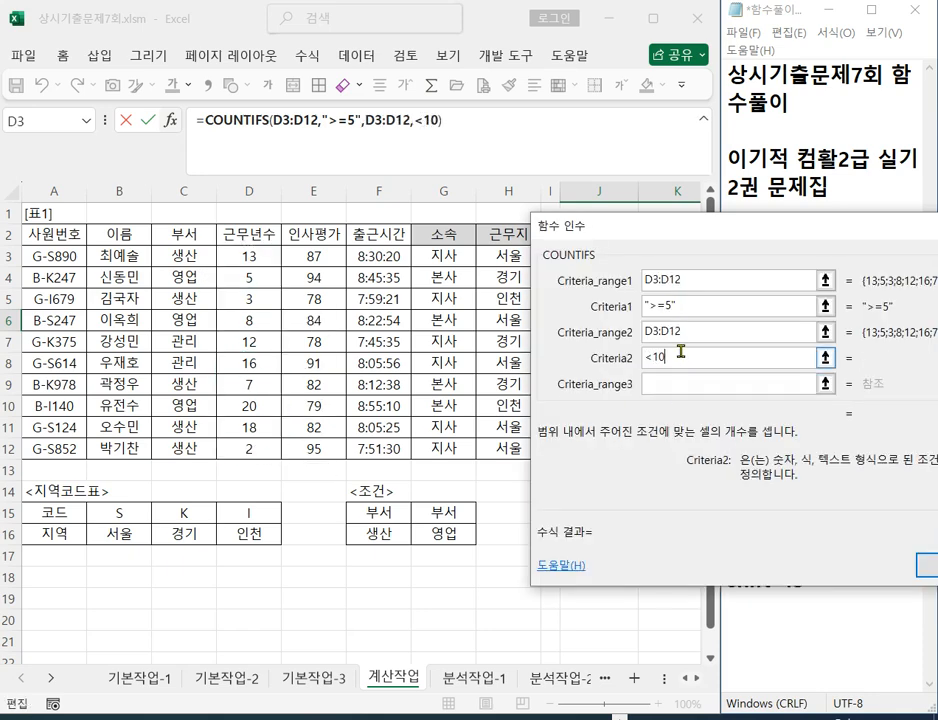
pyautogui.press('Tab')
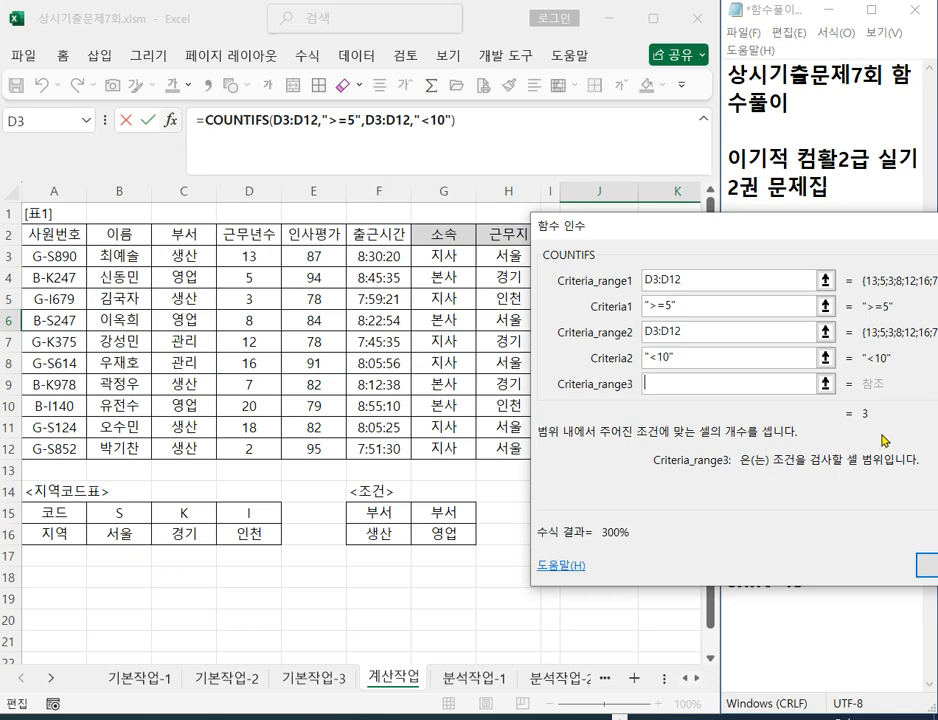
pyautogui.click(932, 565)
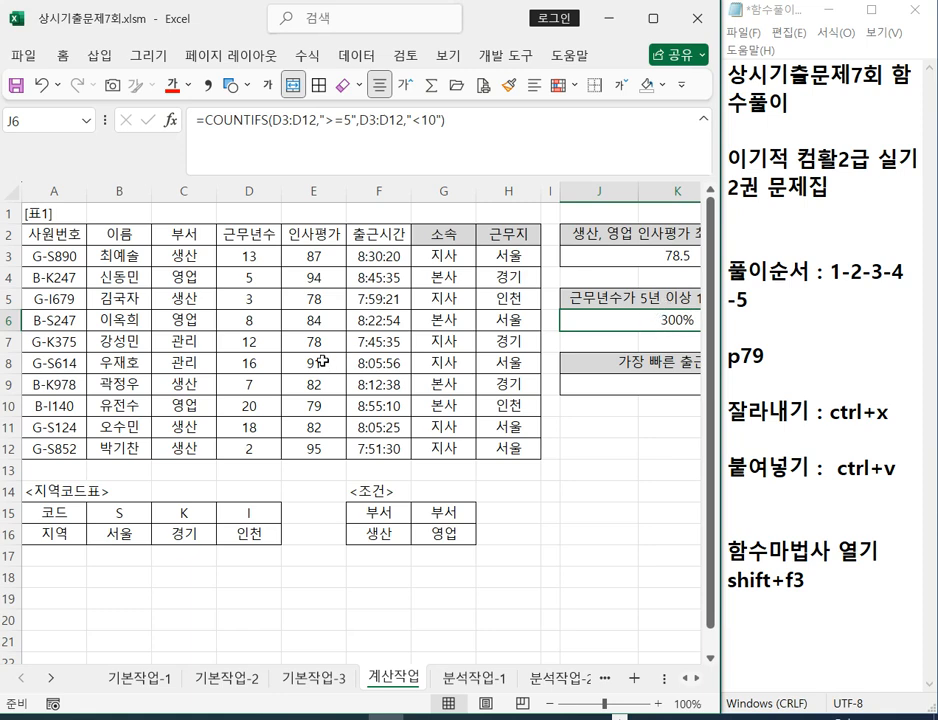
# - Mark each 근무년수 value in D3:D12 with a red screen-pen dot
pyautogui.press('F12')
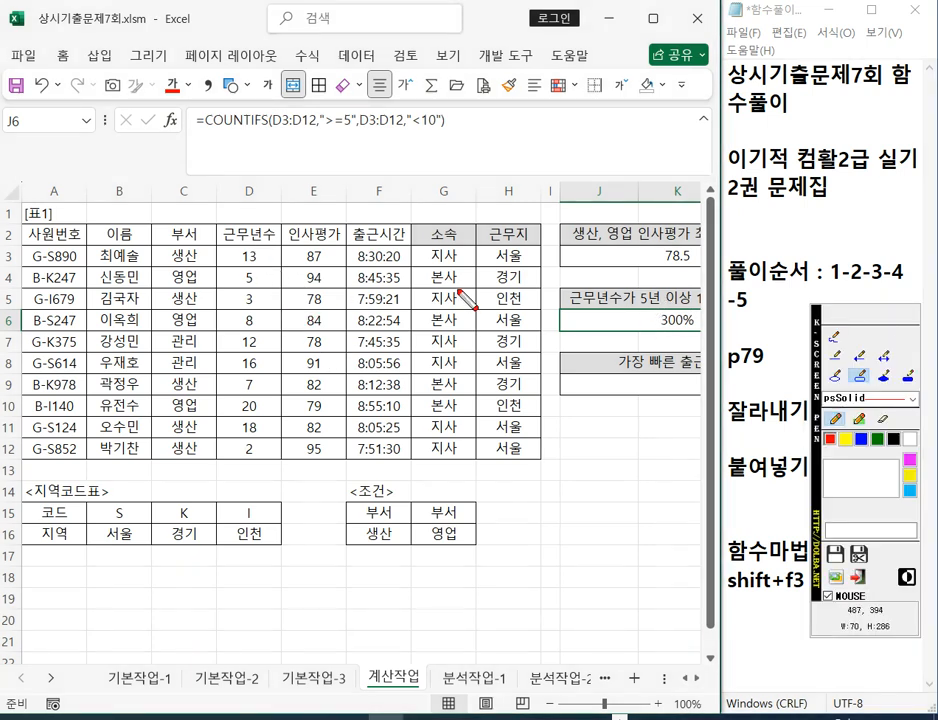
pyautogui.click(266, 259)
pyautogui.click(264, 275)
pyautogui.click(262, 295)
pyautogui.click(264, 315)
pyautogui.click(265, 339)
pyautogui.click(265, 362)
pyautogui.click(261, 384)
pyautogui.click(264, 400)
pyautogui.click(268, 425)
pyautogui.click(267, 448)
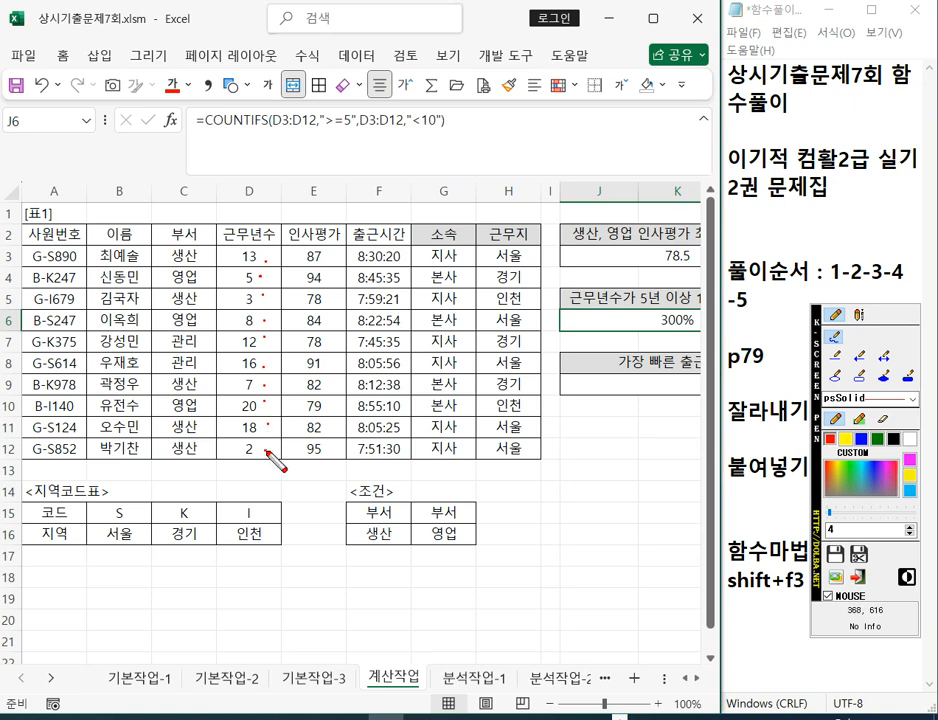
# - Handwrite the fraction 3/10 with the red screen pen near J6, underline beside it, and clear all annotations
pyautogui.moveTo(533, 337)
pyautogui.mouseDown()
pyautogui.moveTo(568, 372)
pyautogui.moveTo(530, 392)
pyautogui.moveTo(523, 376)
pyautogui.mouseUp()
pyautogui.moveTo(627, 320); pyautogui.dragTo(548, 454)
pyautogui.moveTo(594, 403); pyautogui.dragTo(603, 456)
pyautogui.moveTo(617, 411)
pyautogui.mouseDown()
pyautogui.moveTo(618, 434)
pyautogui.moveTo(636, 455)
pyautogui.mouseUp()
pyautogui.moveTo(445, 375)
pyautogui.mouseDown()
pyautogui.moveTo(485, 375)
pyautogui.moveTo(499, 402)
pyautogui.mouseUp()
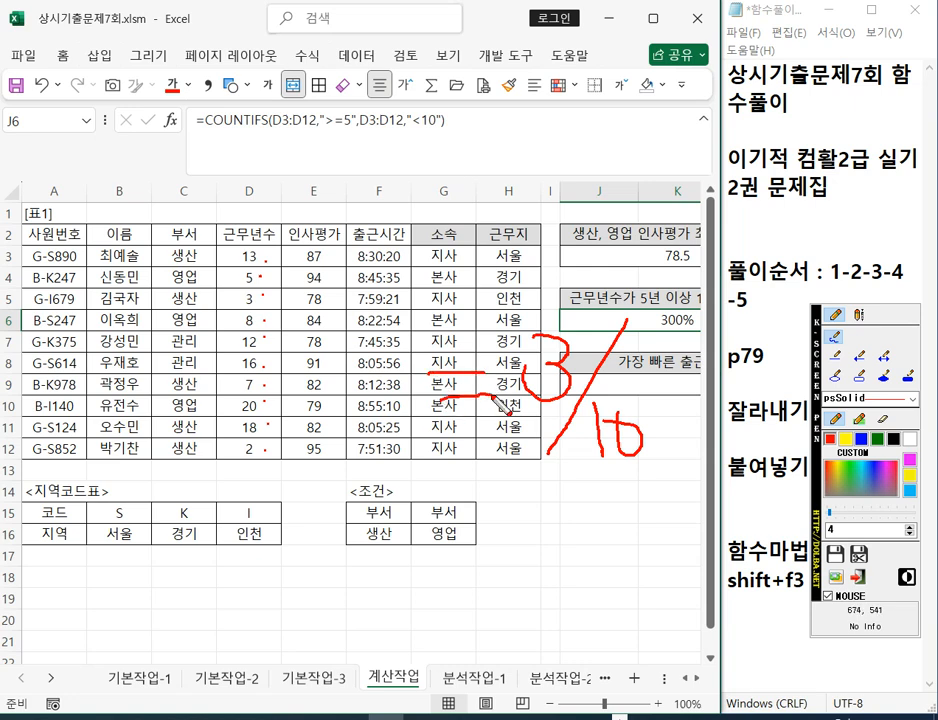
pyautogui.press('Escape')
# - Append a division by COUNT to the J6 formula and move the COUNT function arguments below the result cells
pyautogui.click(541, 122)
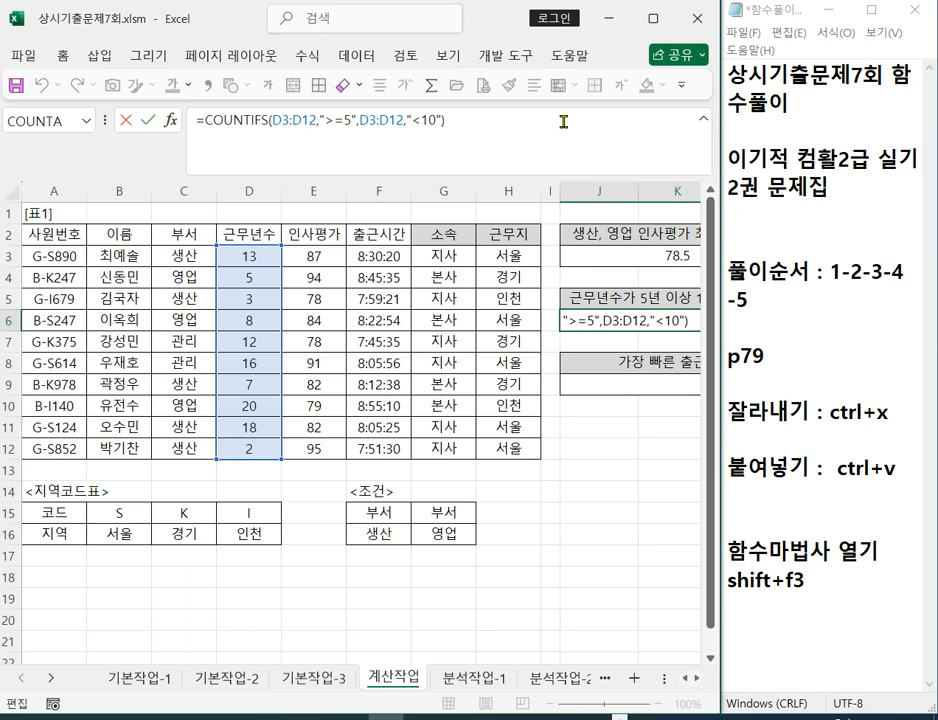
pyautogui.write('/COU')
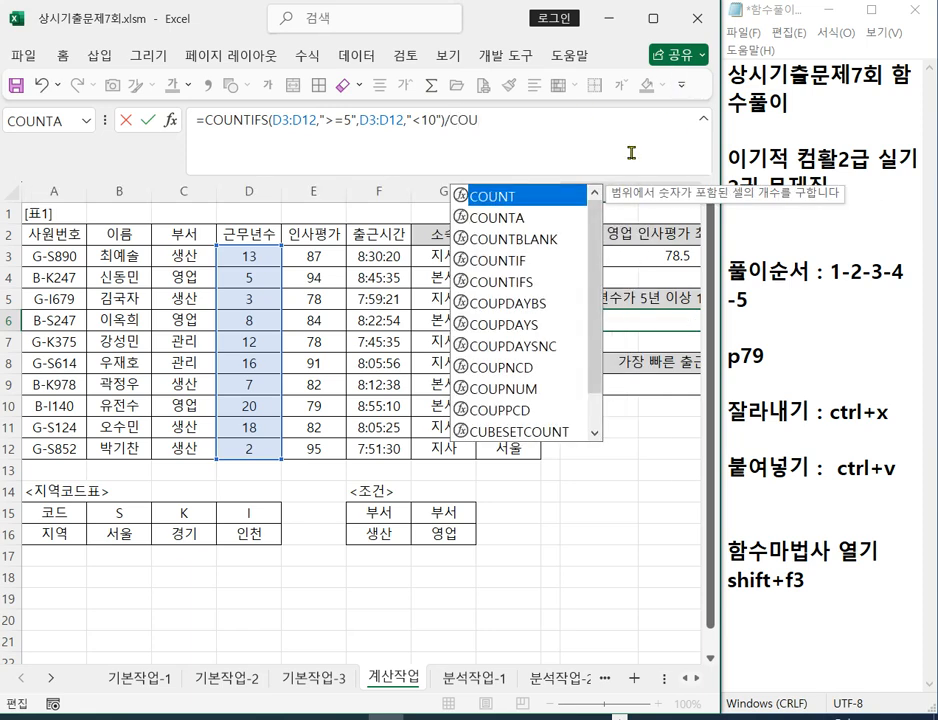
pyautogui.doubleClick(500, 196)
pyautogui.click(171, 120)
pyautogui.moveTo(479, 247); pyautogui.dragTo(484, 387)
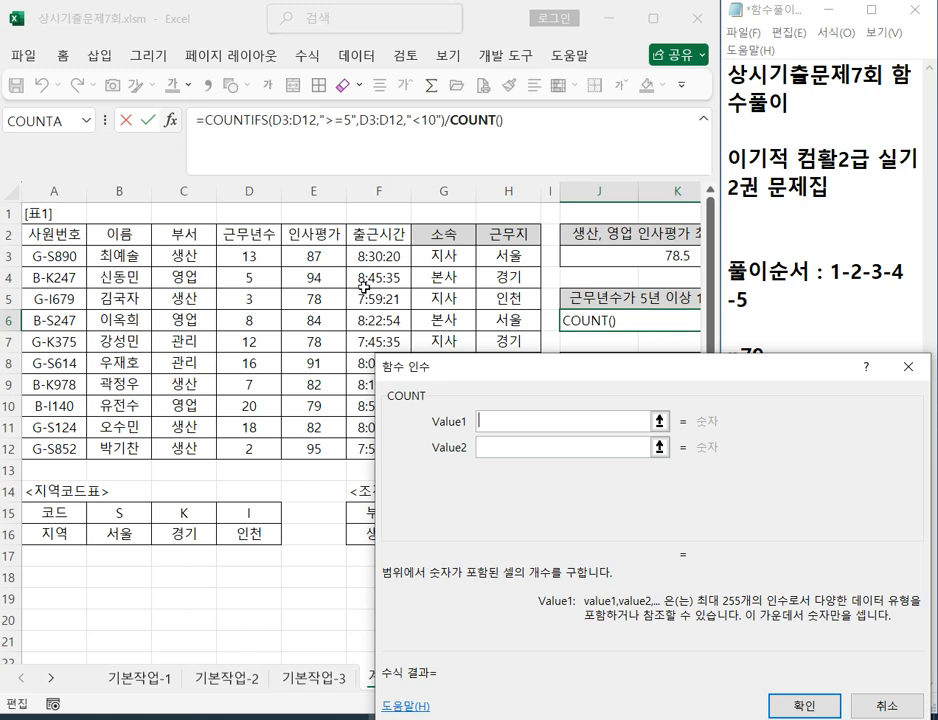
# - Outline the values of the 근무년수, 인사평가 and 출근시간 columns with red screen-pen rectangles
pyautogui.press('F12')
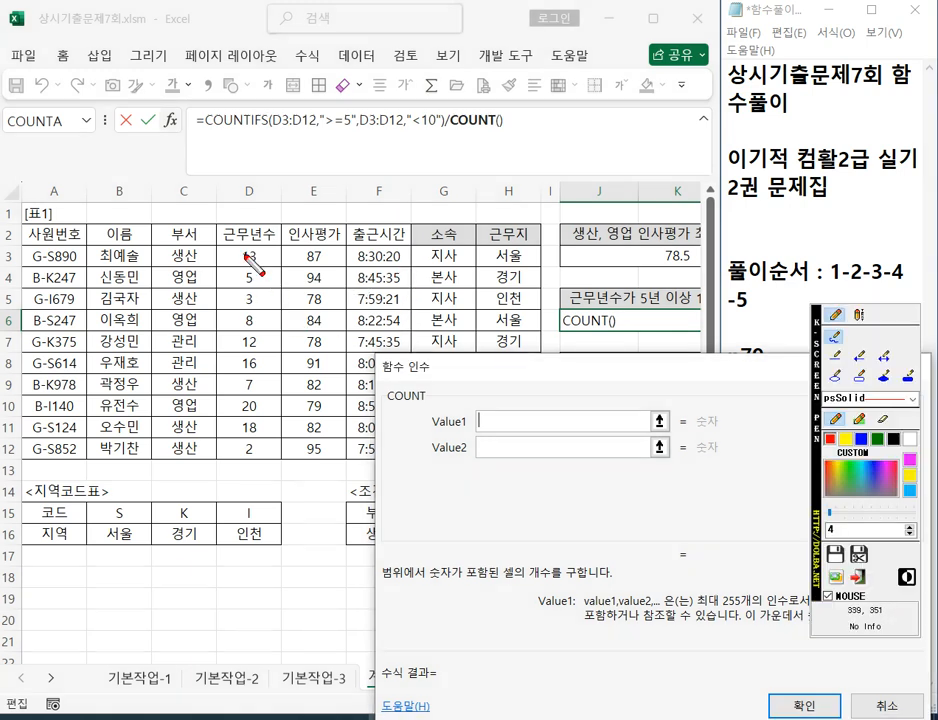
pyautogui.click(858, 376)
pyautogui.moveTo(233, 245)
pyautogui.mouseDown()
pyautogui.moveTo(233, 298)
pyautogui.moveTo(269, 461)
pyautogui.mouseUp()
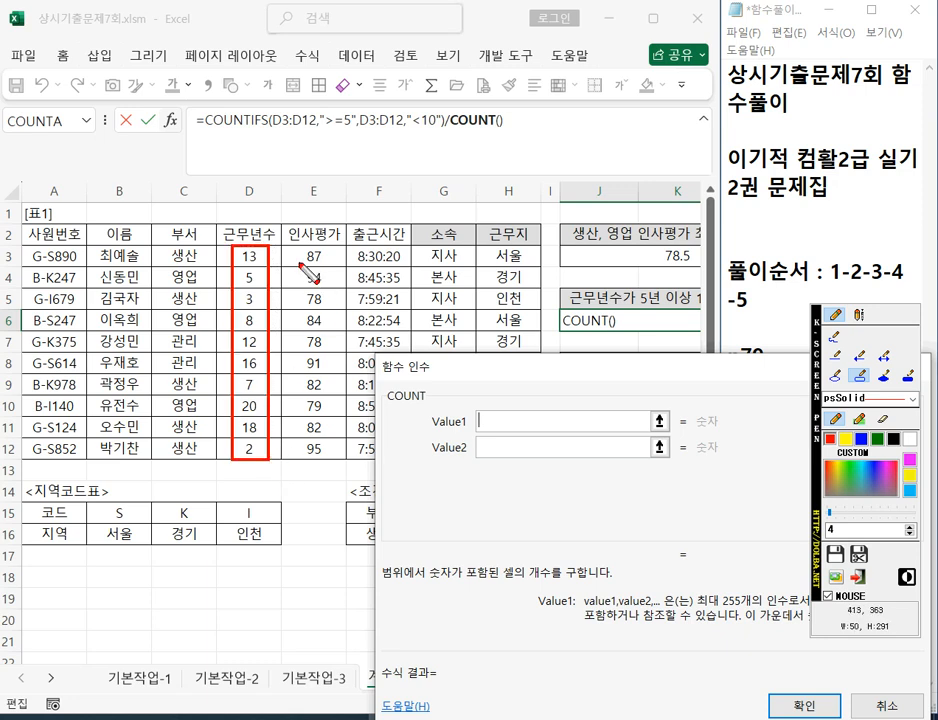
pyautogui.moveTo(295, 241); pyautogui.dragTo(337, 466)
pyautogui.moveTo(367, 240); pyautogui.dragTo(394, 451)
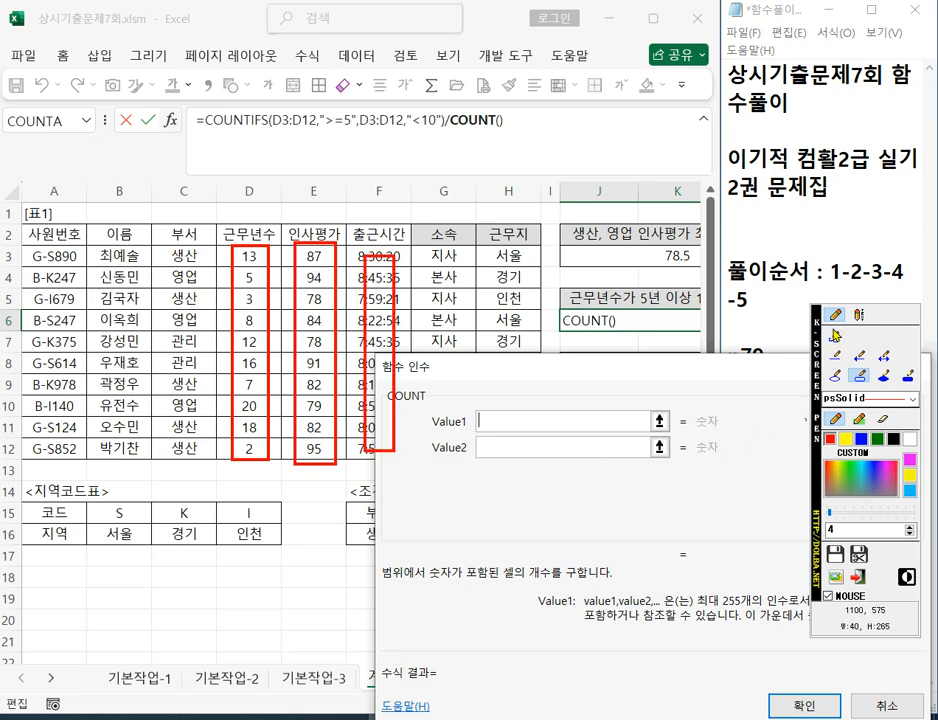
# - Cross out the 사원번호, 이름, 부서, 소속 and 근무지 columns with the red screen pen and clear all annotations
pyautogui.moveTo(88, 266); pyautogui.dragTo(62, 326)
pyautogui.moveTo(166, 308)
pyautogui.mouseDown()
pyautogui.moveTo(121, 344)
pyautogui.moveTo(159, 352)
pyautogui.mouseUp()
pyautogui.moveTo(218, 304)
pyautogui.mouseDown()
pyautogui.moveTo(182, 350)
pyautogui.moveTo(206, 336)
pyautogui.mouseUp()
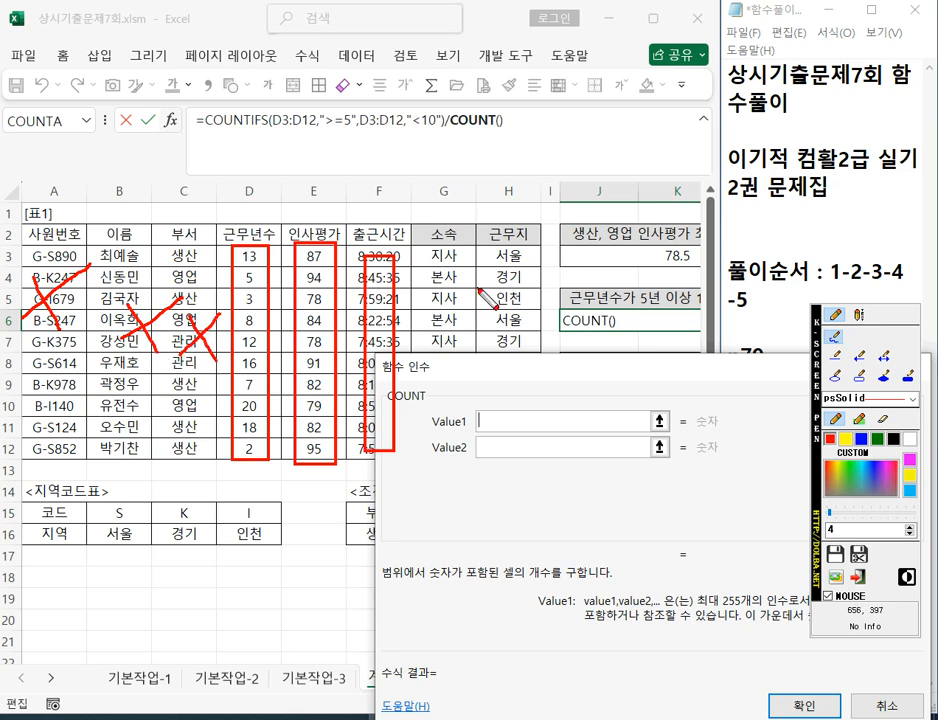
pyautogui.moveTo(479, 292); pyautogui.dragTo(440, 330)
pyautogui.moveTo(446, 298); pyautogui.dragTo(476, 330)
pyautogui.moveTo(538, 291)
pyautogui.mouseDown()
pyautogui.moveTo(505, 334)
pyautogui.moveTo(538, 332)
pyautogui.mouseUp()
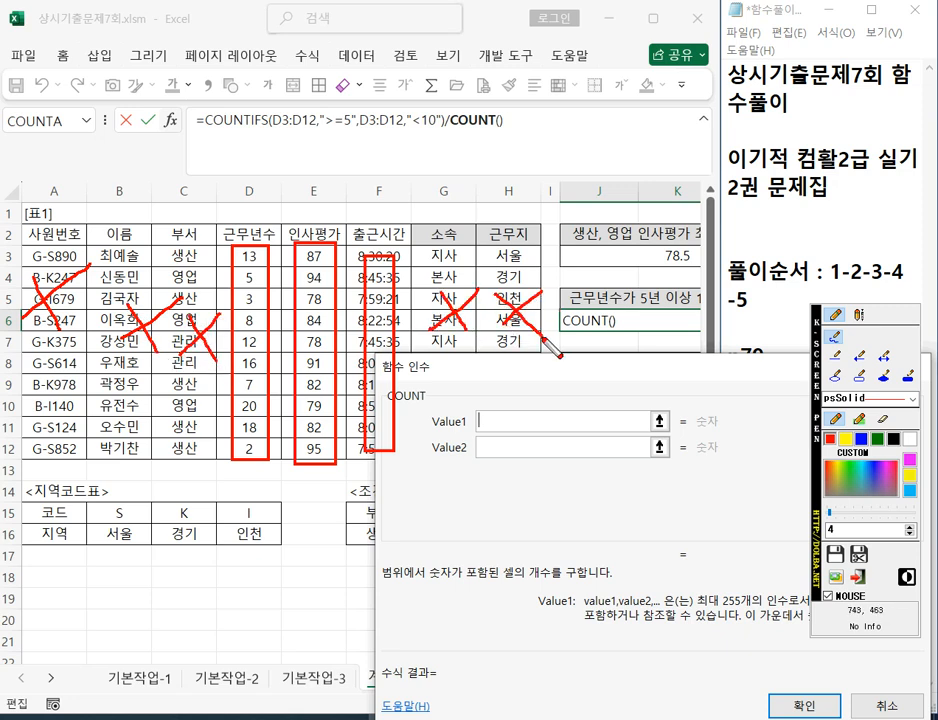
pyautogui.press('Escape')
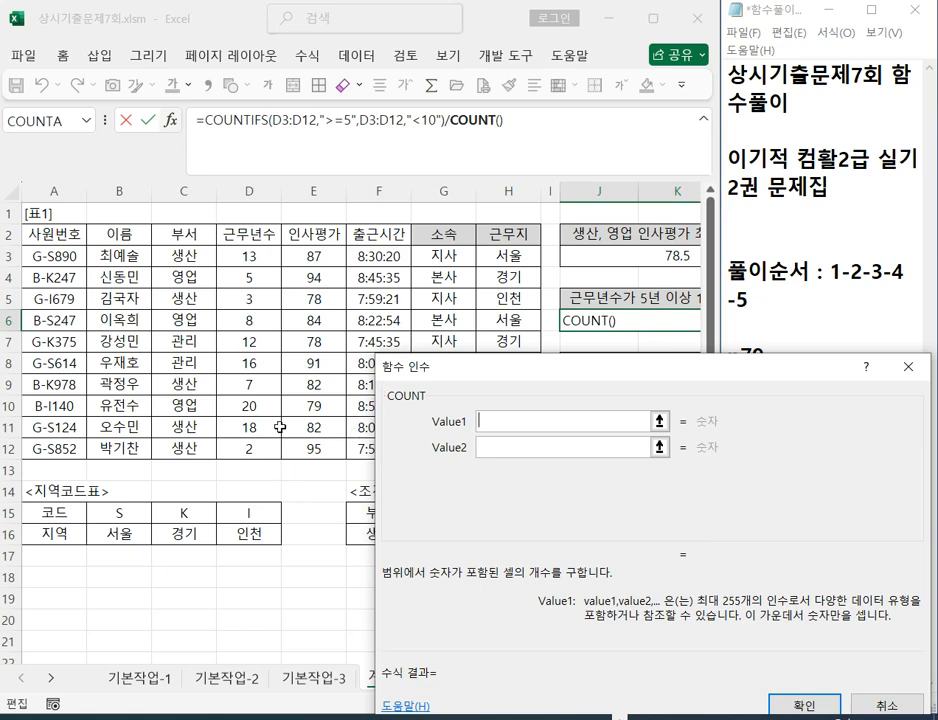
# - Set the COUNT argument Value1 to D3:D12 and confirm the J6 formula
pyautogui.moveTo(250, 256); pyautogui.dragTo(260, 449)
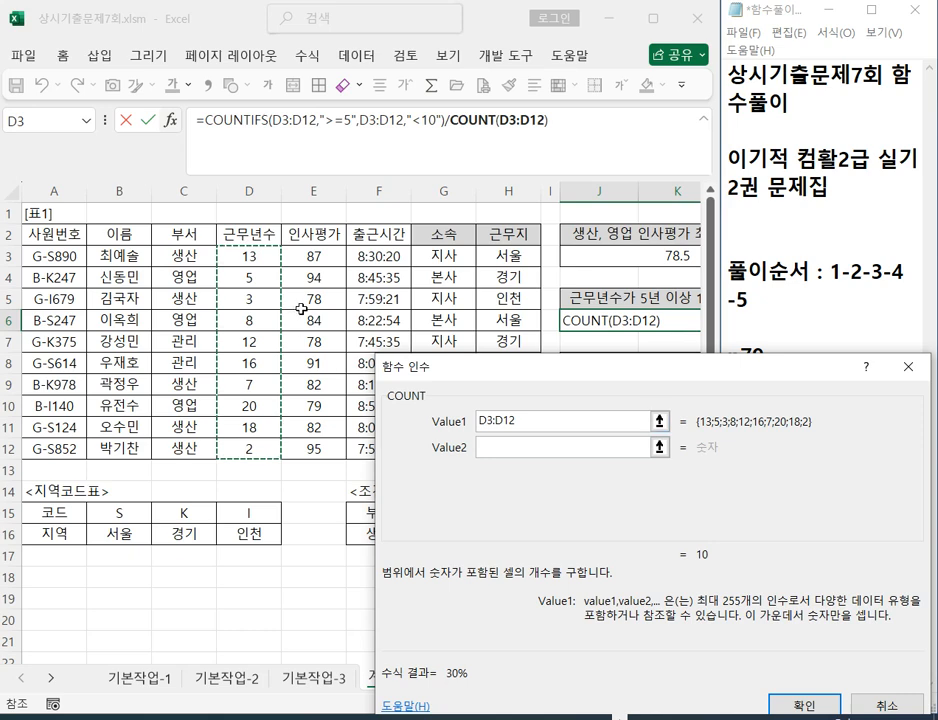
pyautogui.click(810, 706)
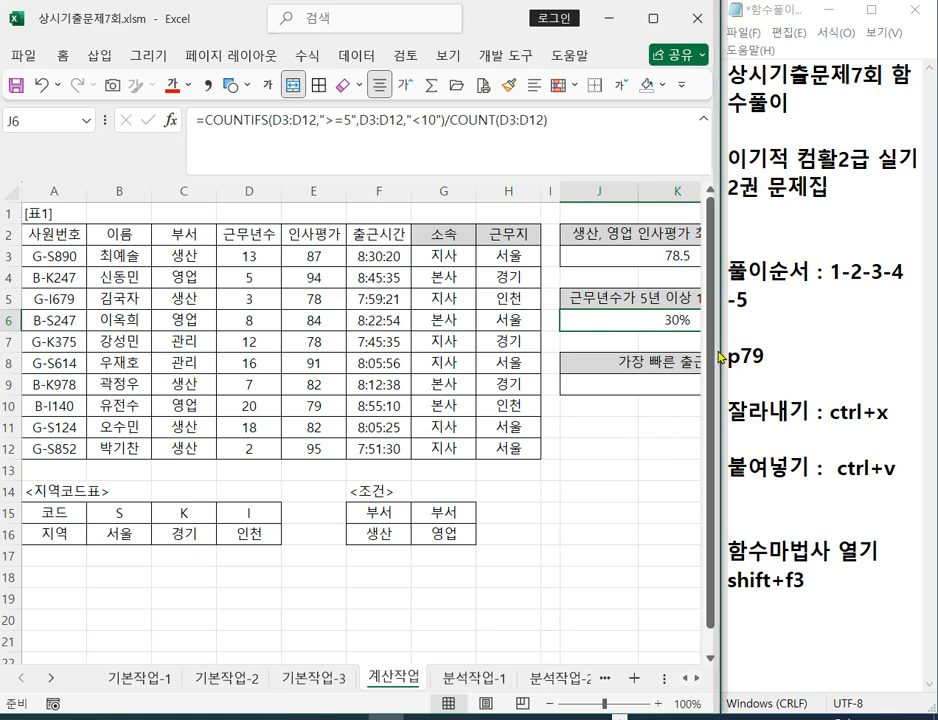
# - Widen the workbook window over the notes and hide columns B through E
pyautogui.moveTo(719, 345); pyautogui.dragTo(827, 356)
pyautogui.click(594, 510)
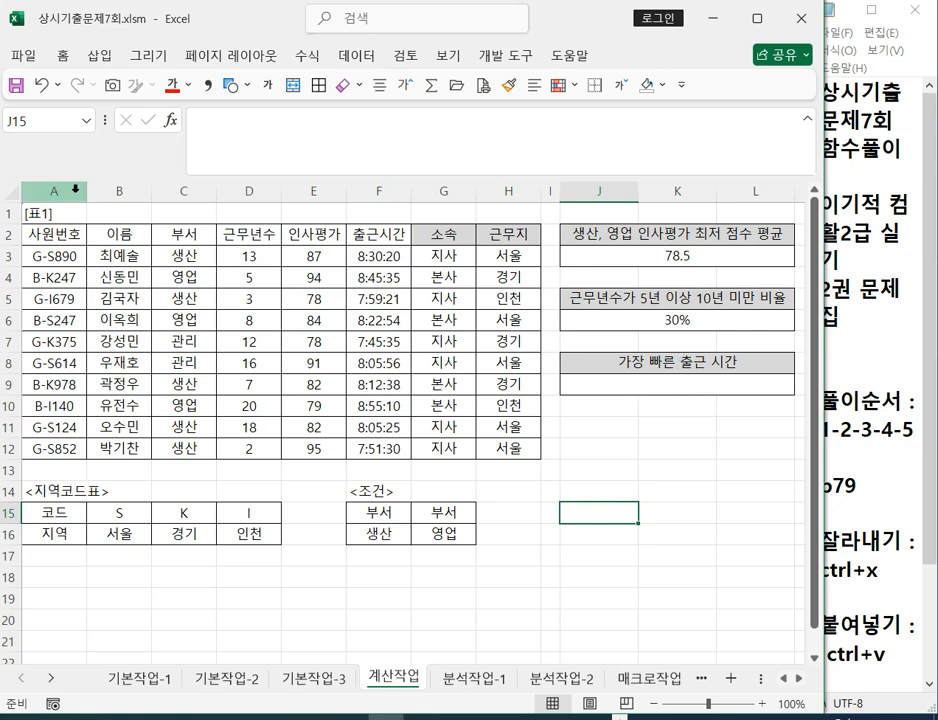
pyautogui.moveTo(117, 191); pyautogui.dragTo(314, 202)
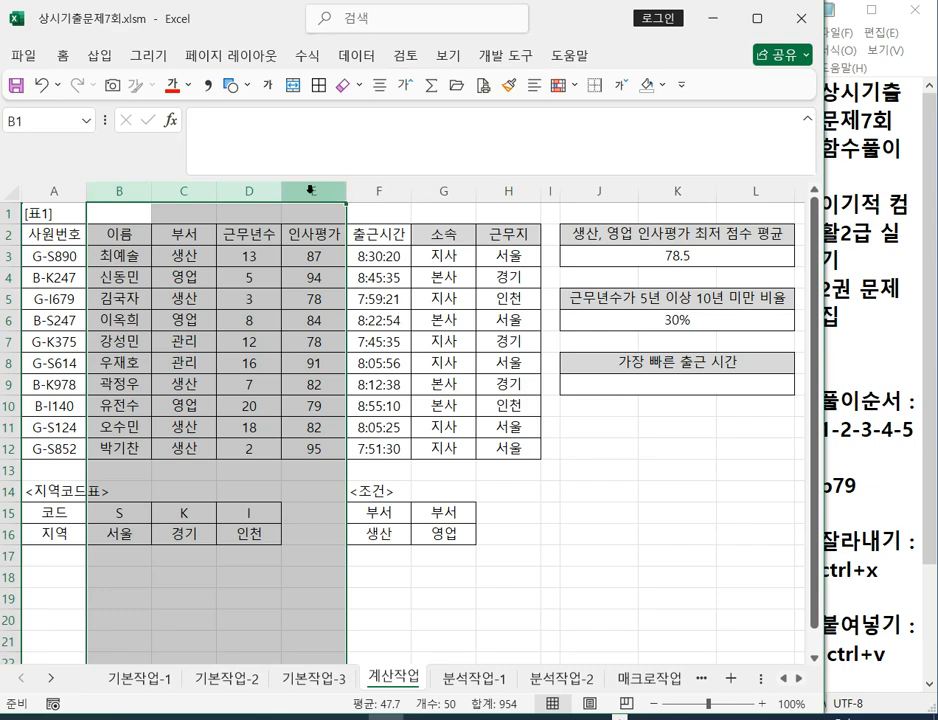
pyautogui.rightClick(314, 202)
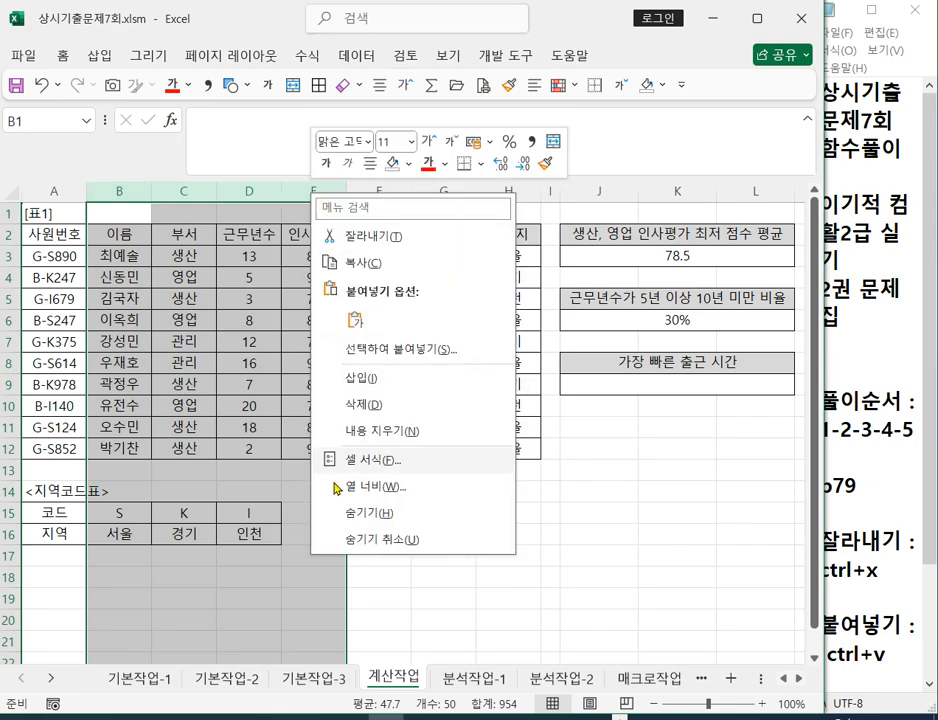
pyautogui.click(398, 513)
pyautogui.click(340, 448)
pyautogui.scroll(2, 494, 593)
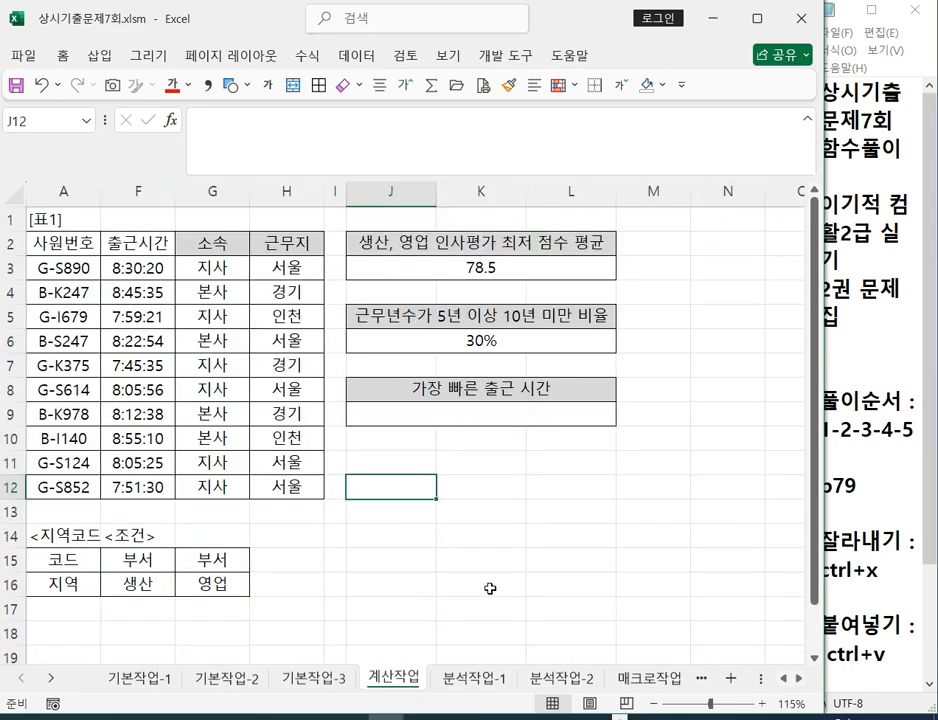
# - Make the 출근시간 values in F3:F12 and the result cell J9 bold
pyautogui.click(147, 196)
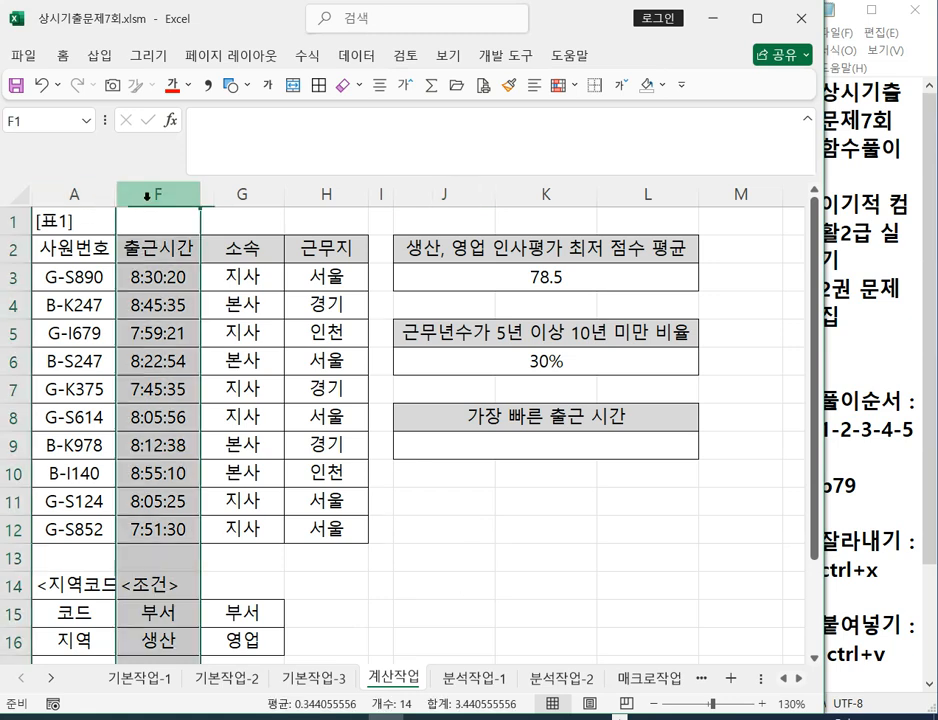
pyautogui.click(322, 246)
pyautogui.click(258, 356)
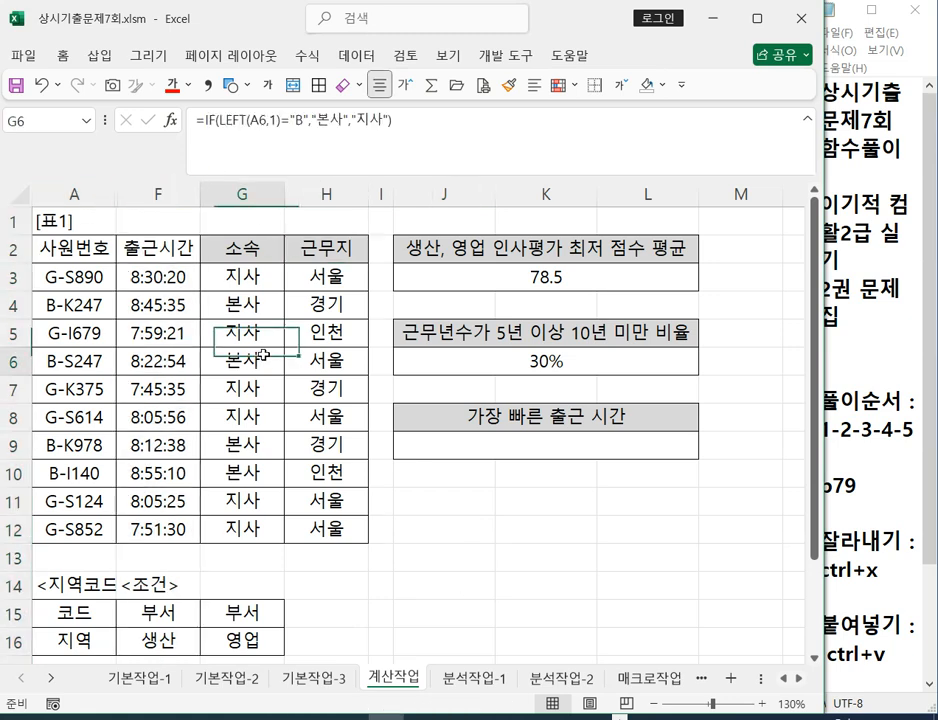
pyautogui.moveTo(160, 276); pyautogui.dragTo(183, 470)
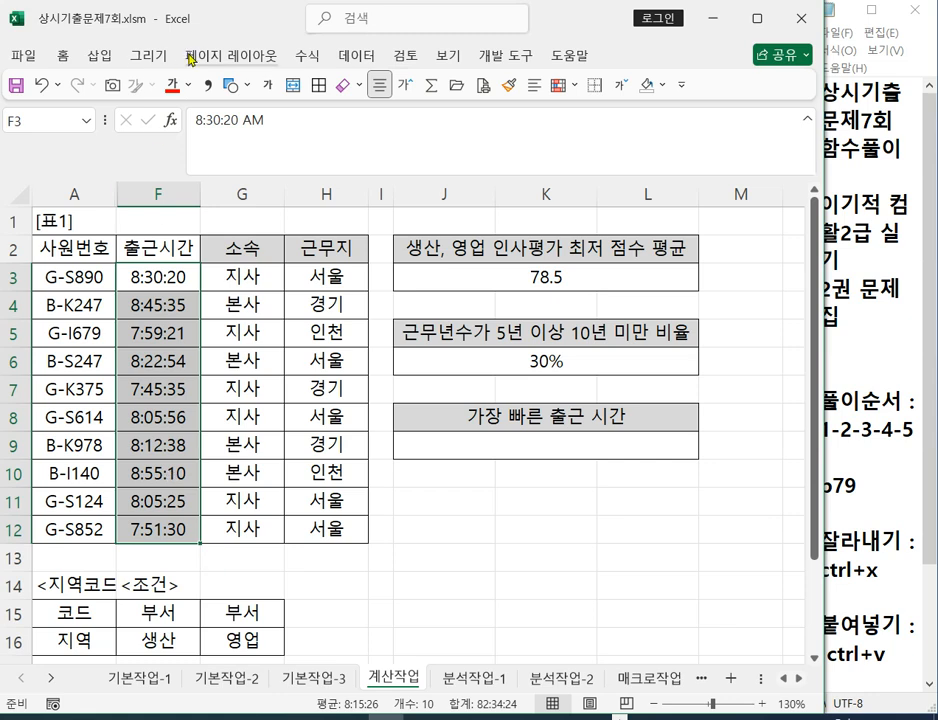
pyautogui.click(267, 85)
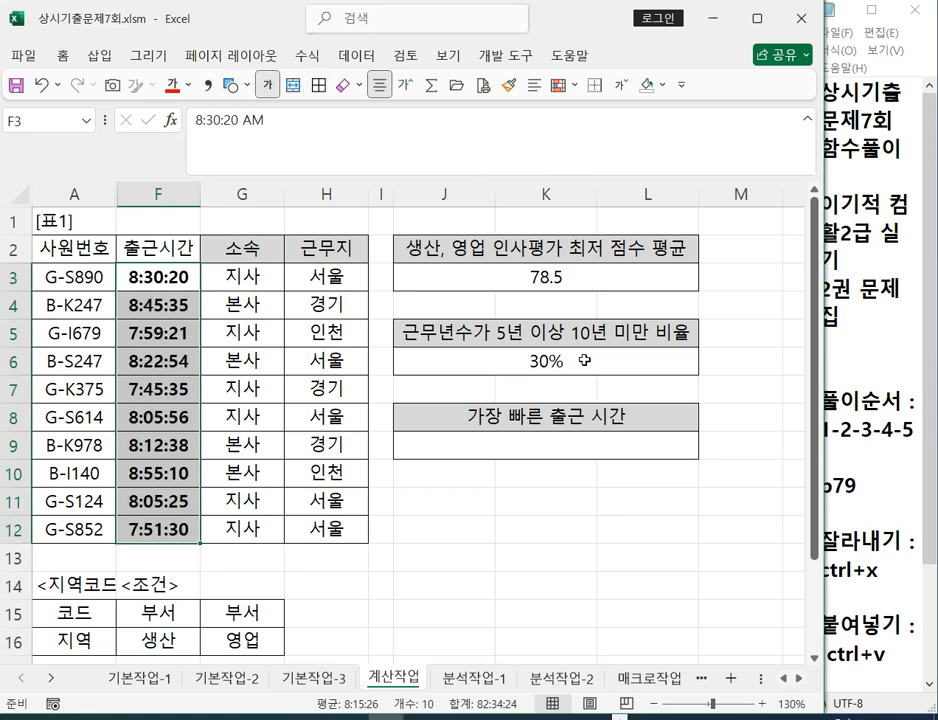
pyautogui.click(578, 446)
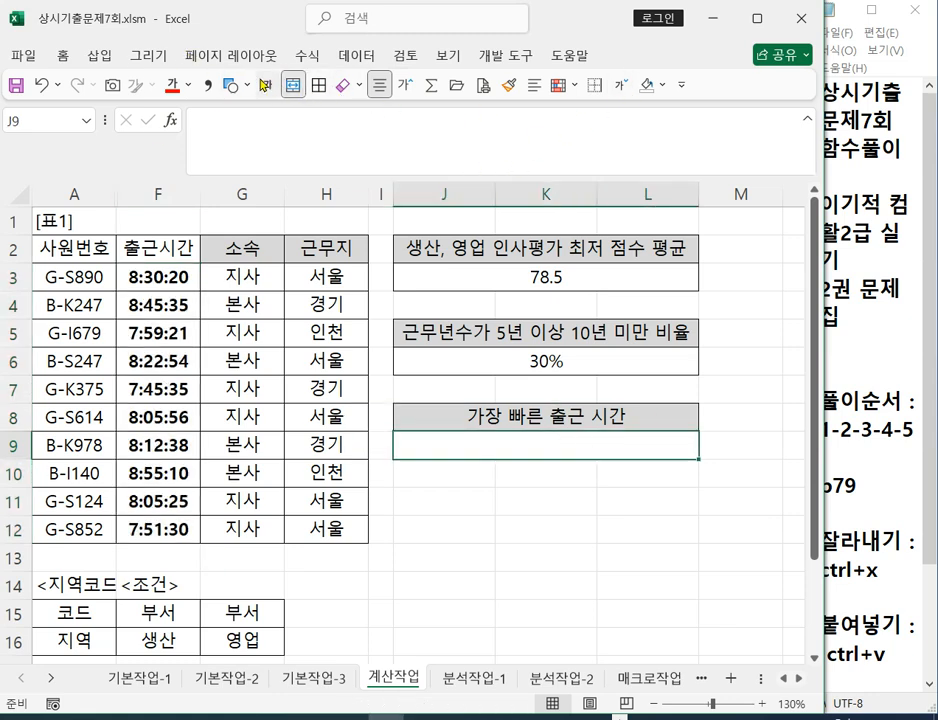
pyautogui.click(268, 86)
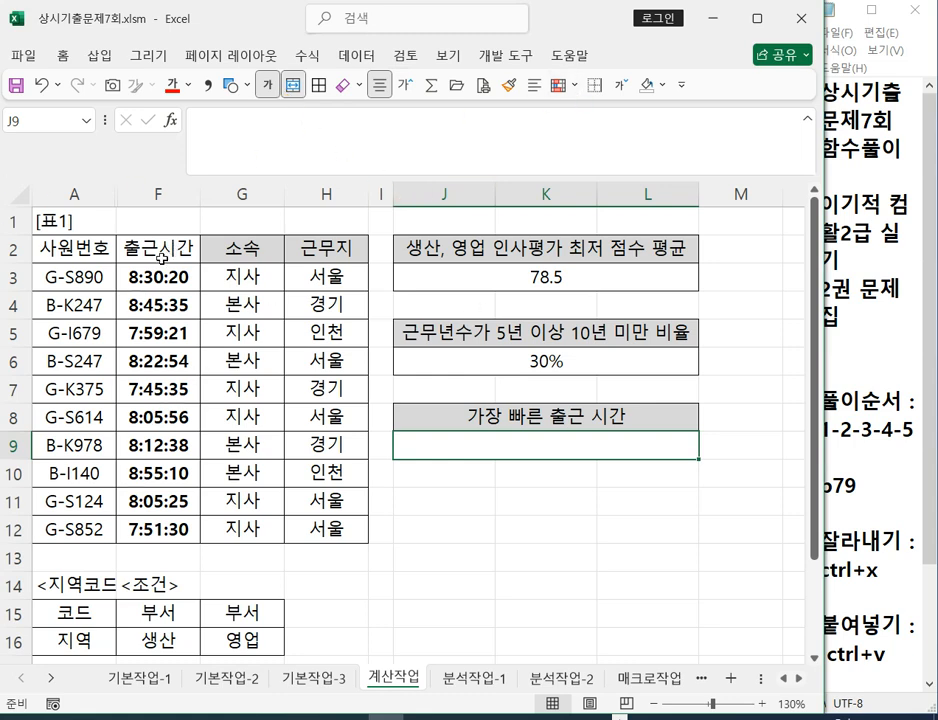
# - Fill cell F7, the earliest 출근시간, with standard yellow
pyautogui.click(157, 386)
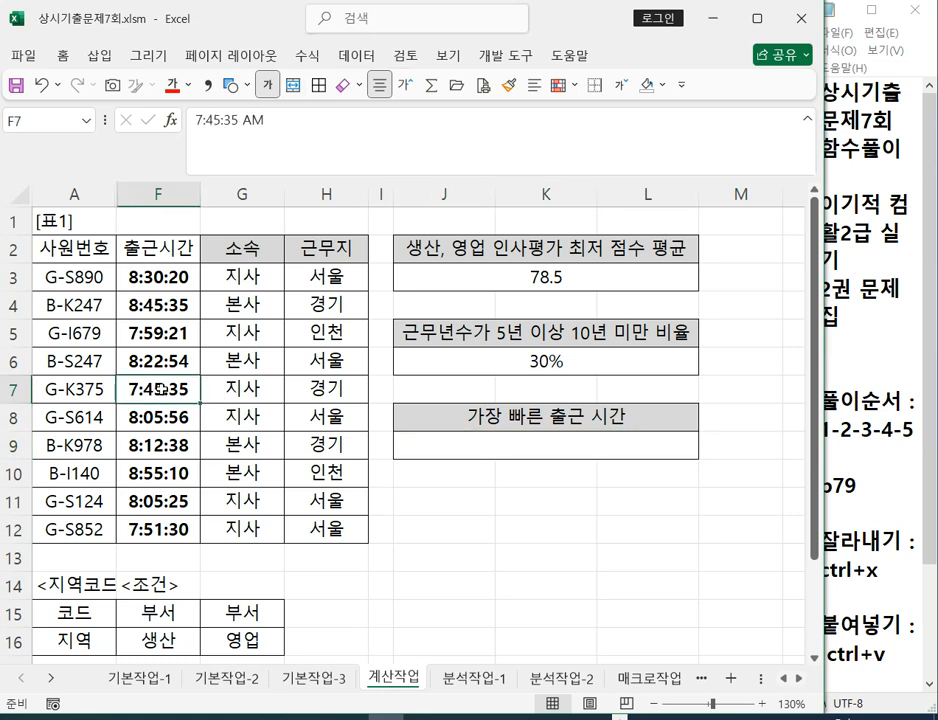
pyautogui.click(661, 85)
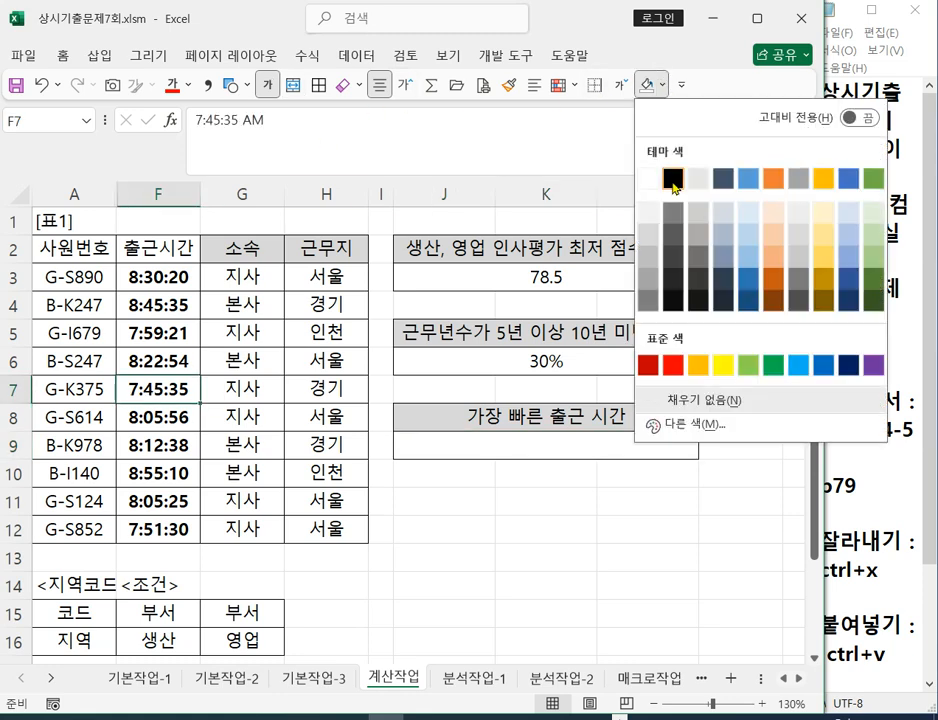
pyautogui.click(722, 364)
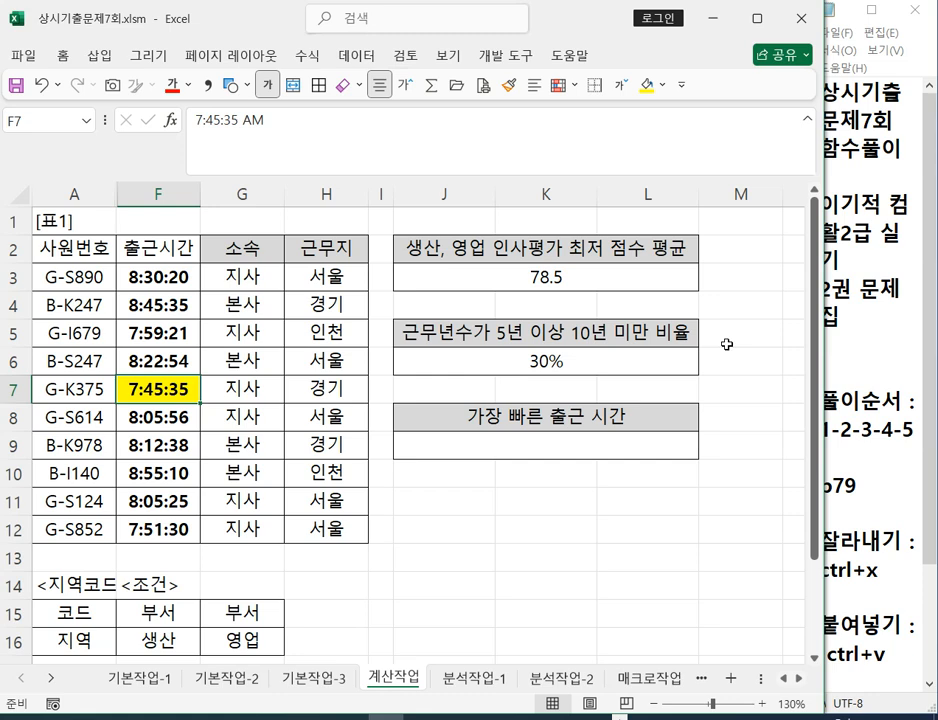
# - Check the number format applied to the 가장 빠른 출근 시간 result cell J9
pyautogui.click(470, 445)
pyautogui.click(63, 57)
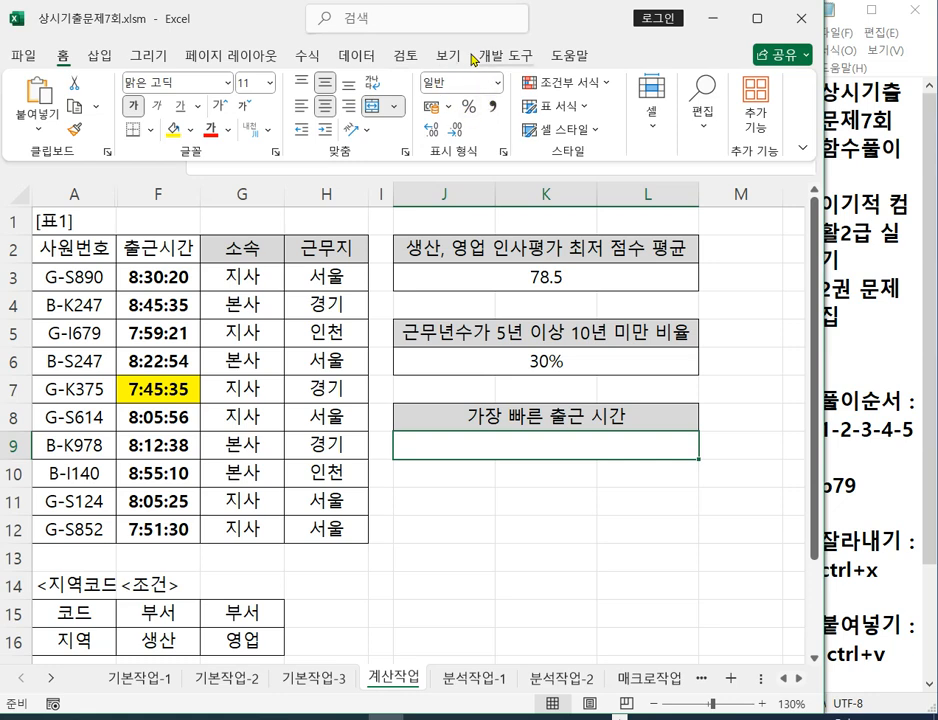
pyautogui.click(519, 445)
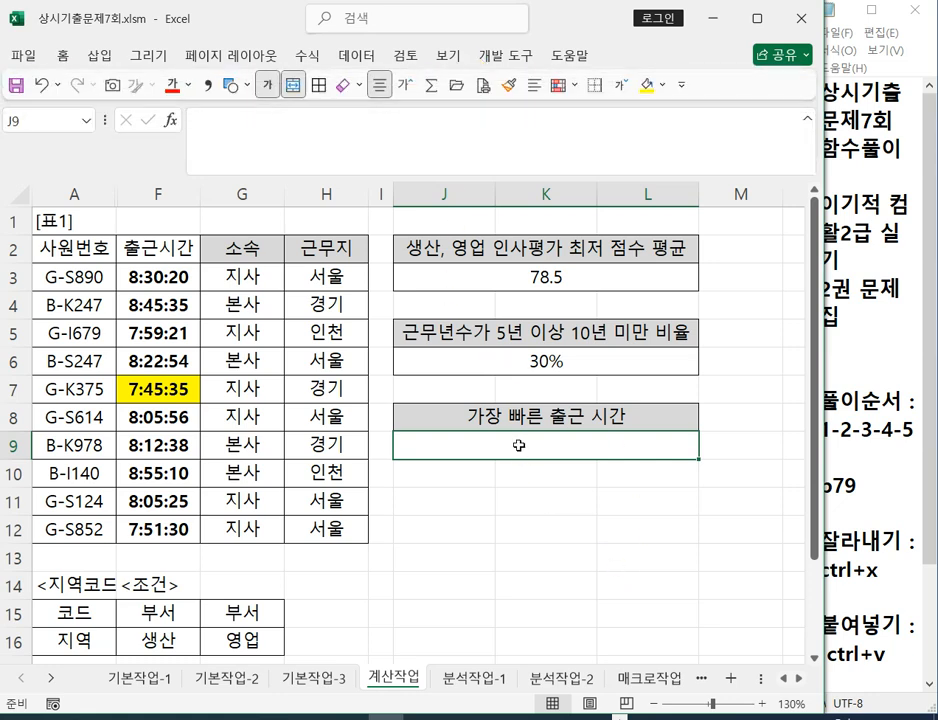
pyautogui.click(528, 546)
pyautogui.click(503, 443)
pyautogui.click(62, 57)
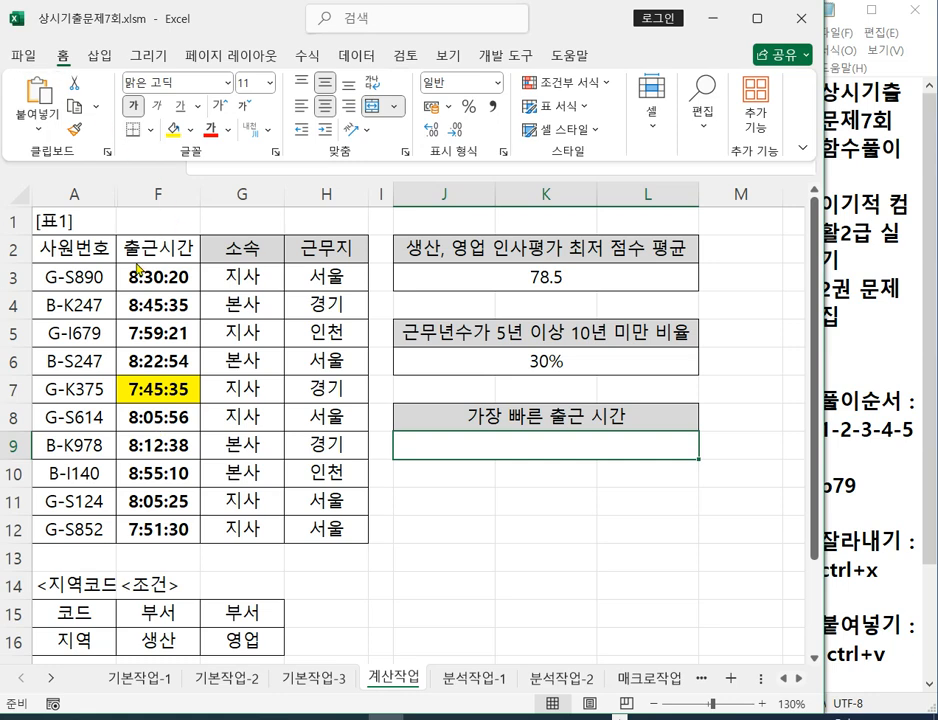
# - Try the 일반 number format on the 출근시간 value in F3 and undo it
pyautogui.click(159, 281)
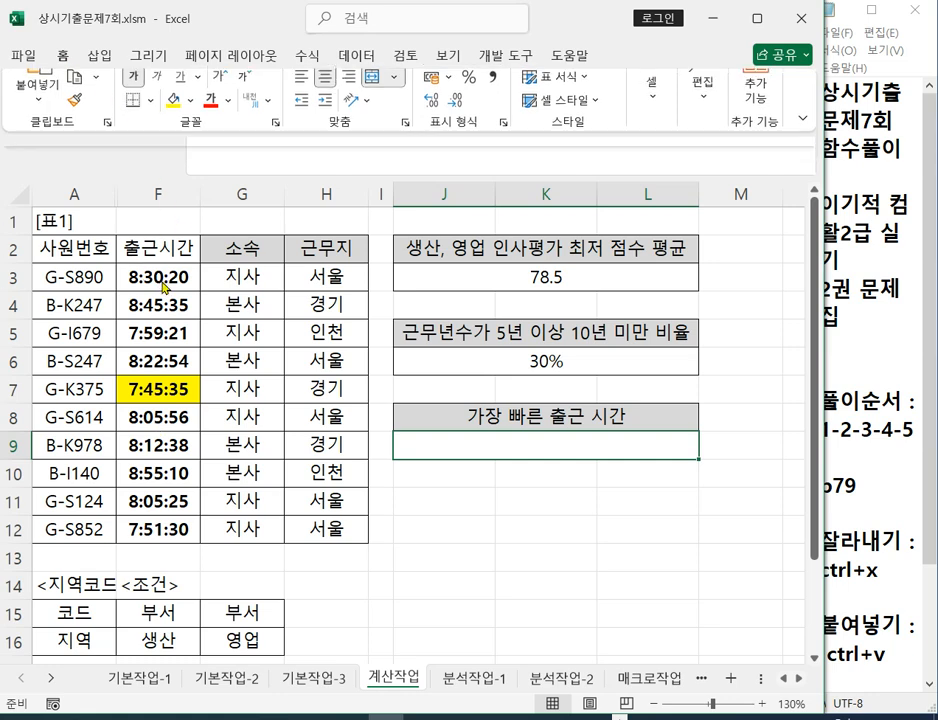
pyautogui.click(63, 55)
pyautogui.click(497, 85)
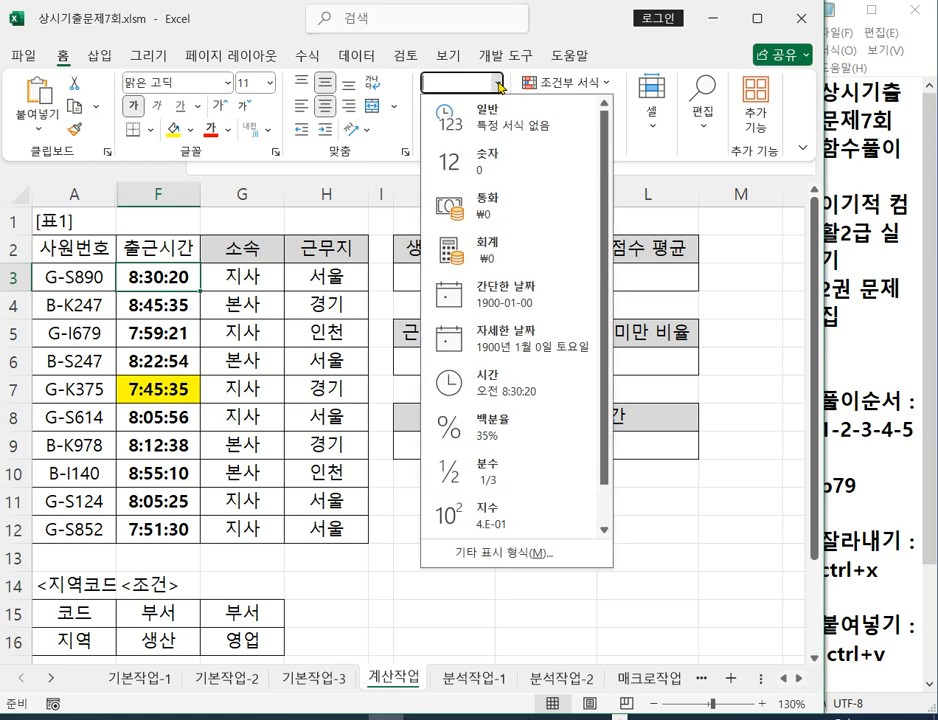
pyautogui.click(535, 117)
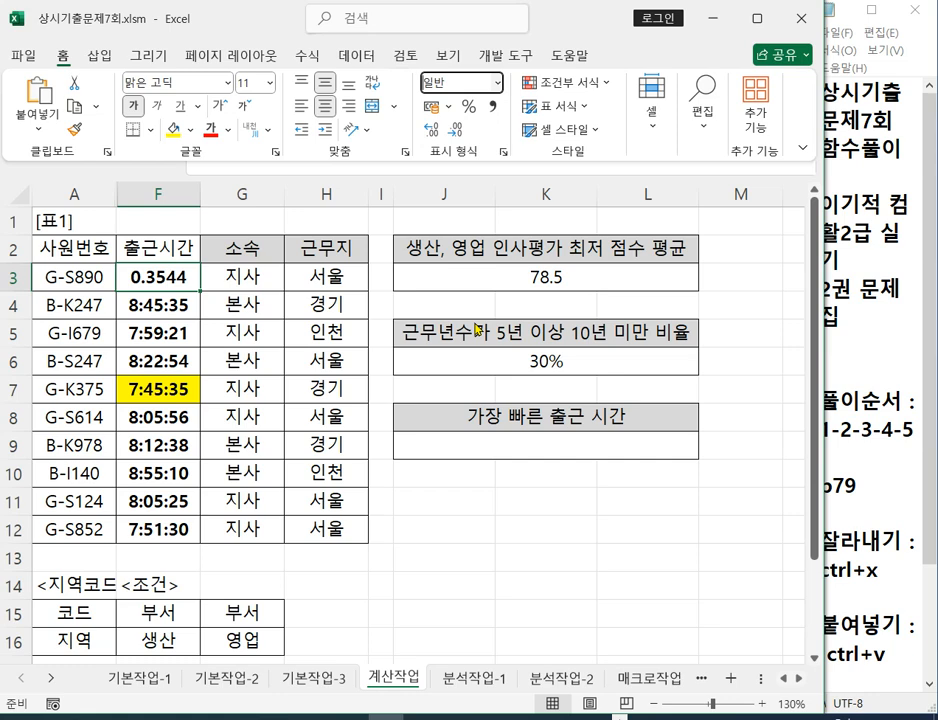
pyautogui.click(155, 275)
pyautogui.hotkey('ctrl', 'z')
pyautogui.click(470, 522)
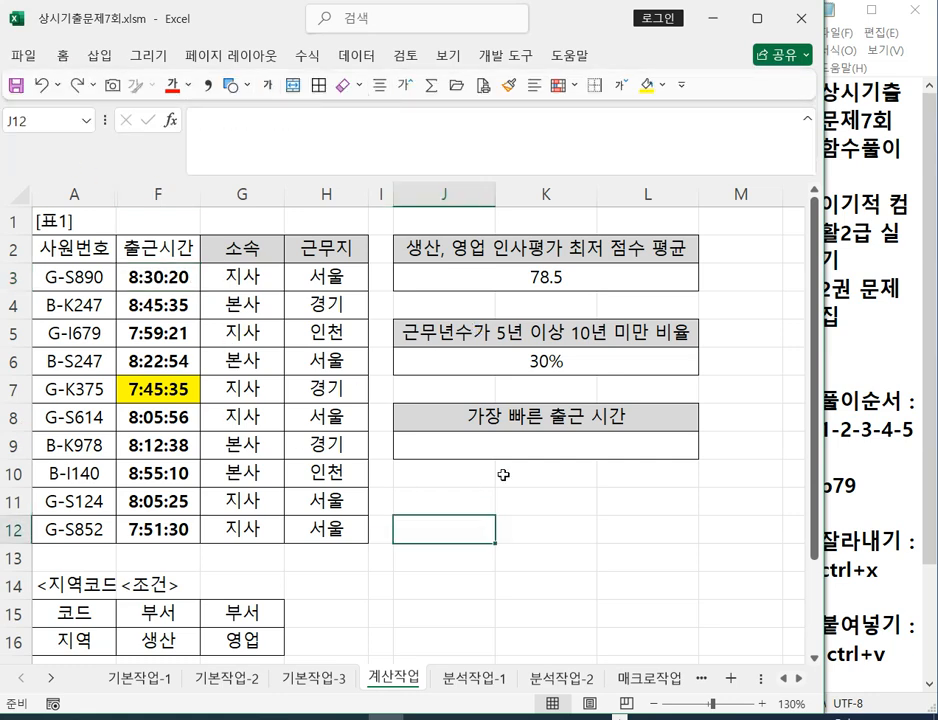
# - Start a SMALL formula in J9, open its function arguments and move the dialog clear of the 출근시간 column
pyautogui.click(553, 436)
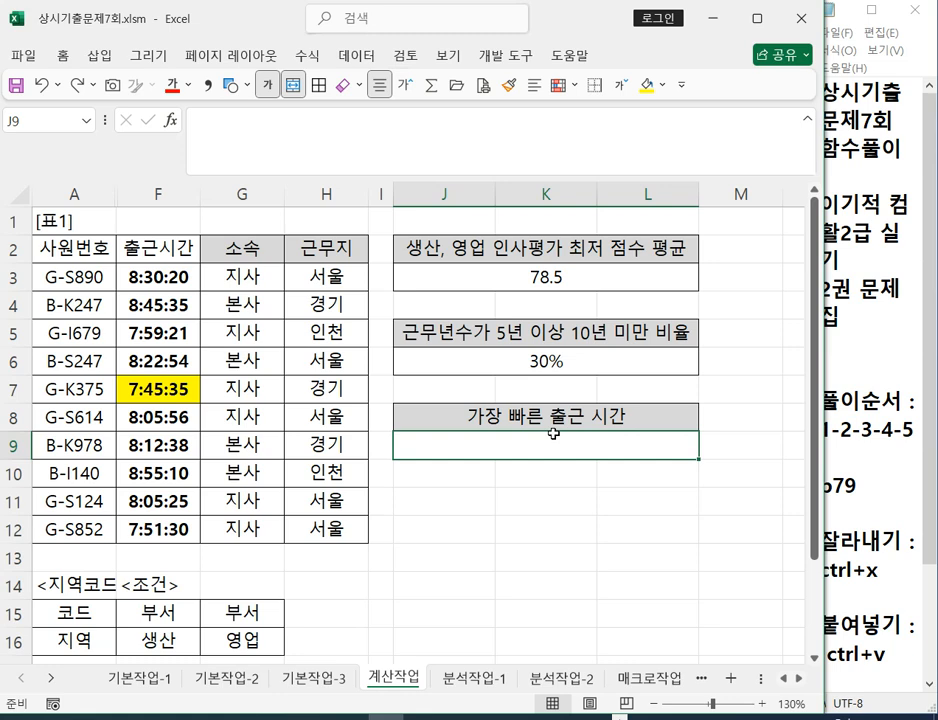
pyautogui.write('=')
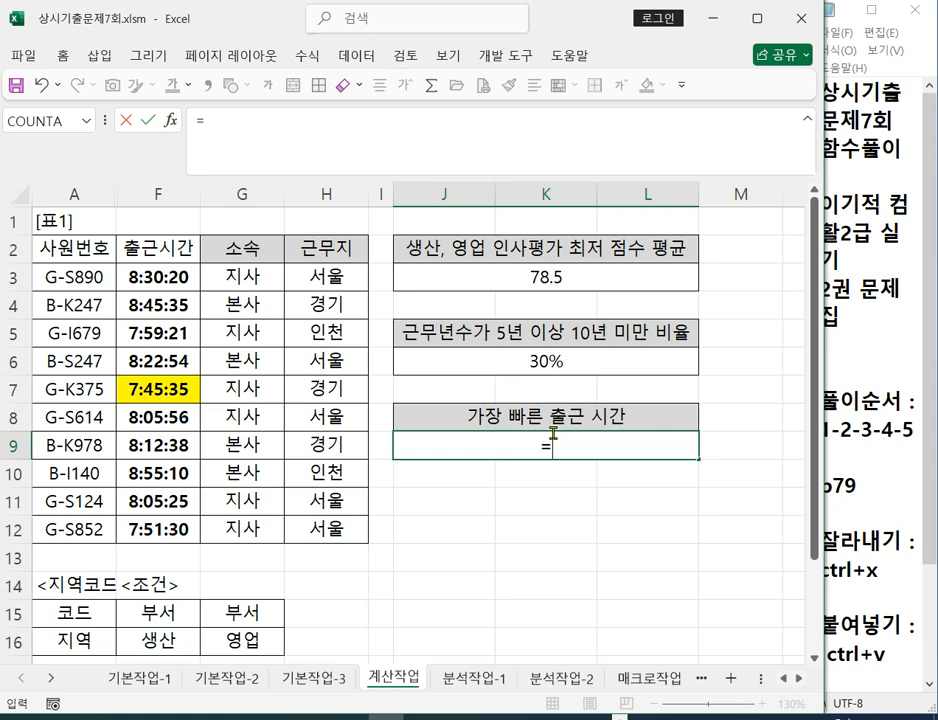
pyautogui.write('SM')
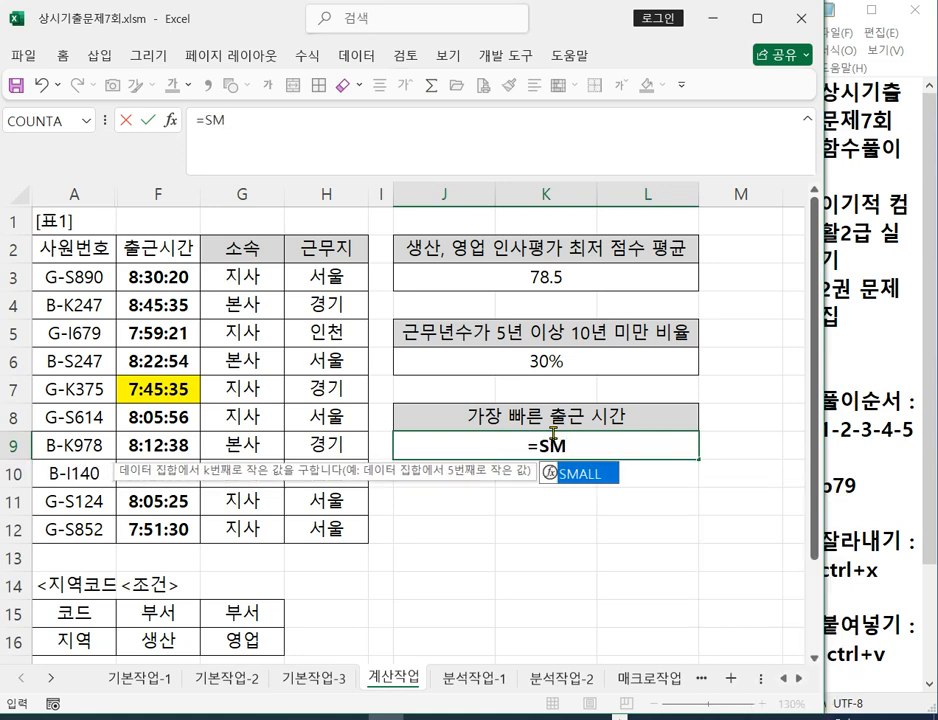
pyautogui.doubleClick(597, 485)
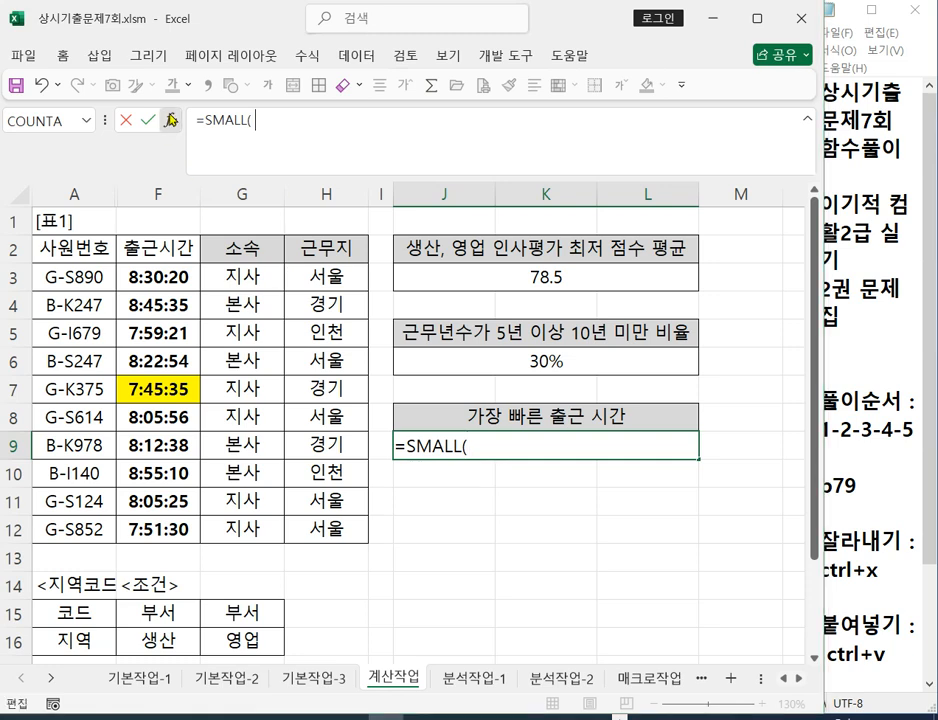
pyautogui.click(172, 120)
pyautogui.moveTo(543, 428); pyautogui.dragTo(477, 287)
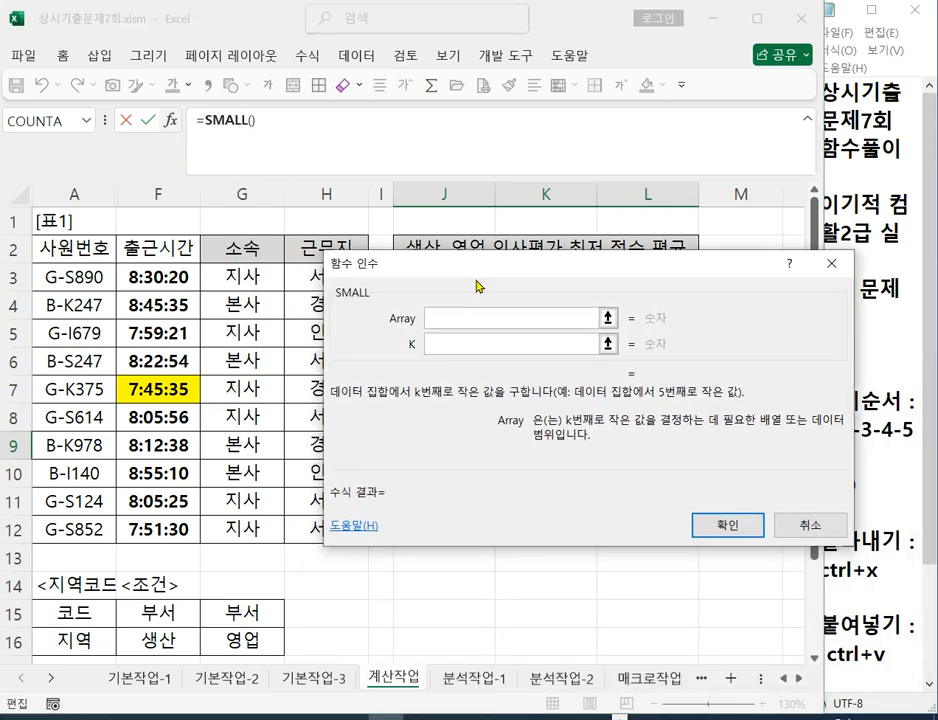
# - Outline the 출근시간 values in F3:F12 with a red screen-pen rectangle and clear the annotation
pyautogui.hotkey('ctrl', 'alt', 'k')
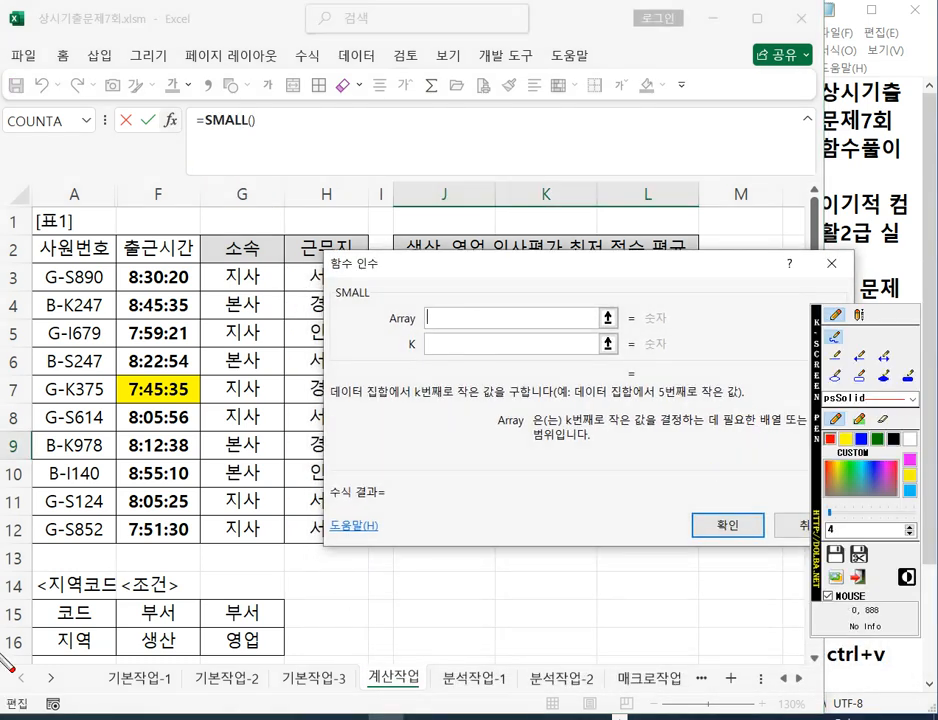
pyautogui.click(858, 375)
pyautogui.moveTo(122, 262)
pyautogui.mouseDown()
pyautogui.moveTo(200, 566)
pyautogui.moveTo(201, 552)
pyautogui.mouseUp()
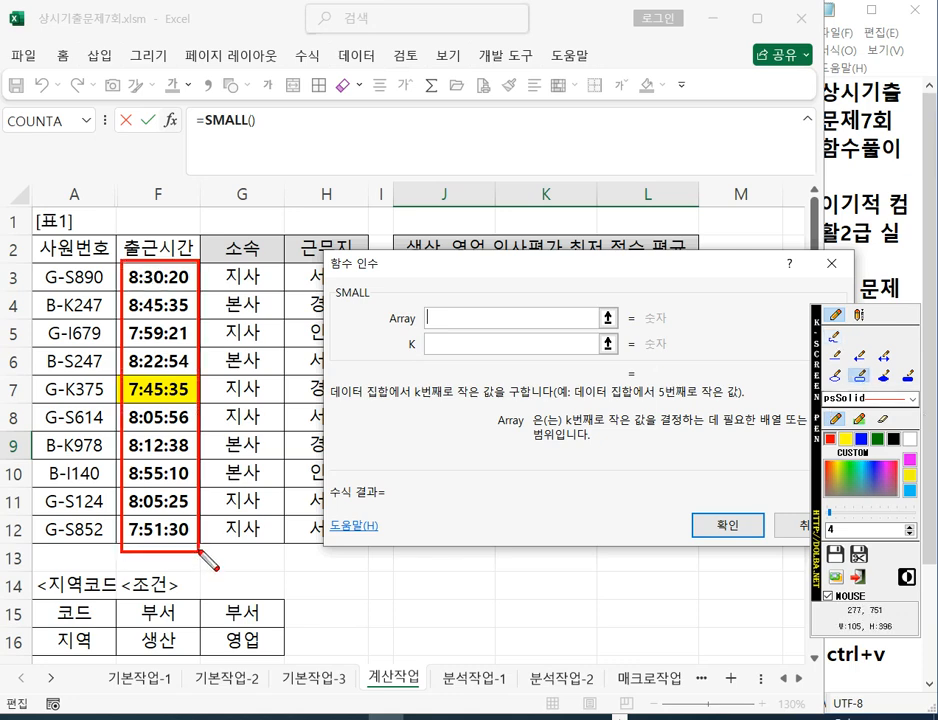
pyautogui.press('Escape')
# - Set the SMALL arguments to Array F3:F12 and K 1, and confirm the J9 formula
pyautogui.moveTo(150, 279); pyautogui.dragTo(158, 530)
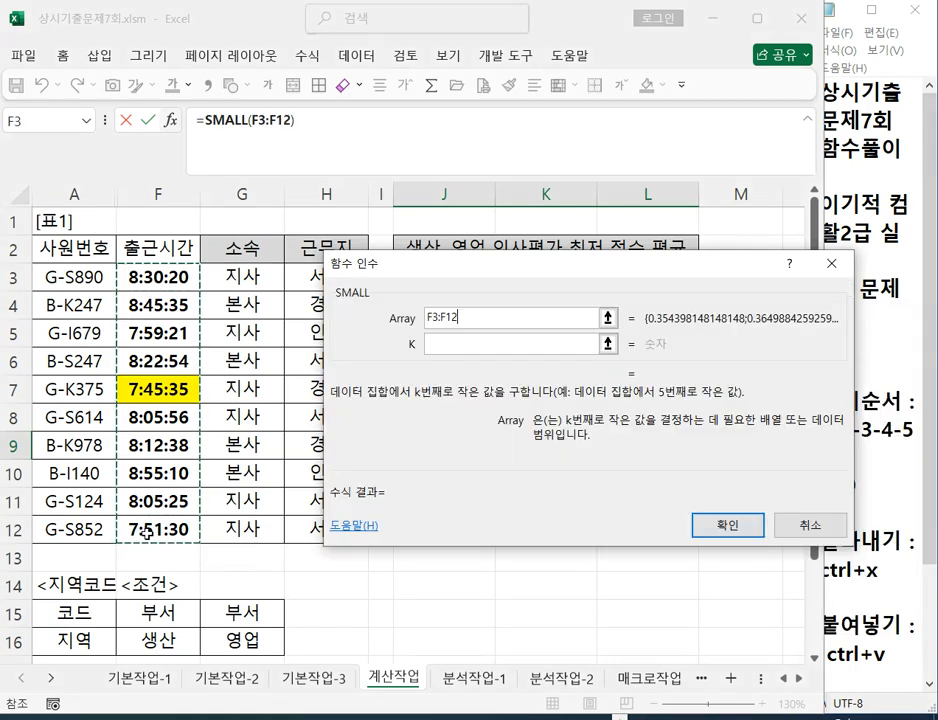
pyautogui.click(446, 341)
pyautogui.write('1')
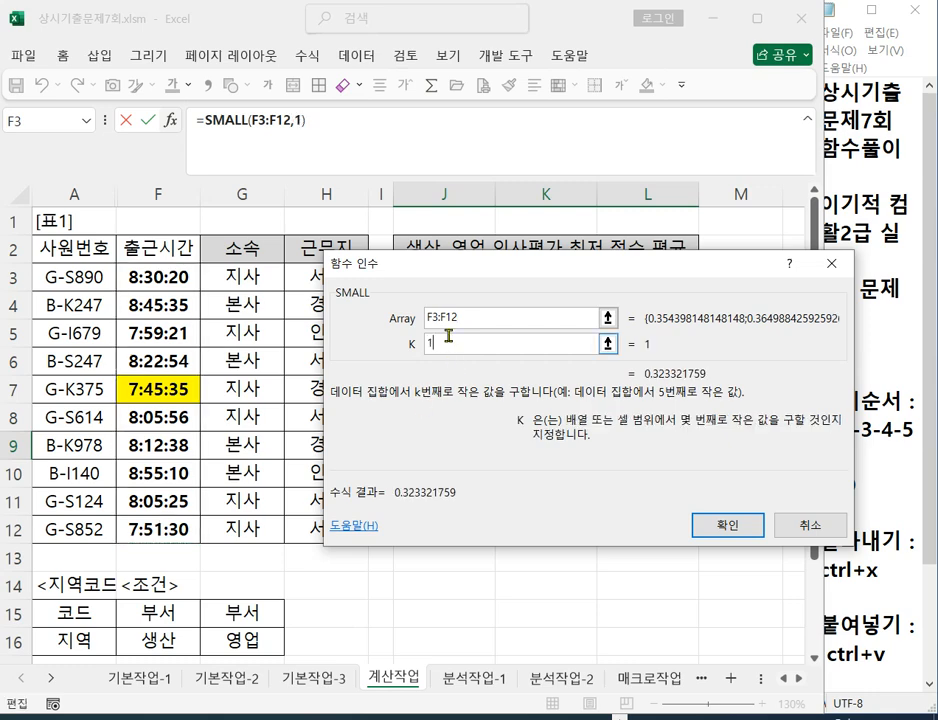
pyautogui.press('Return')
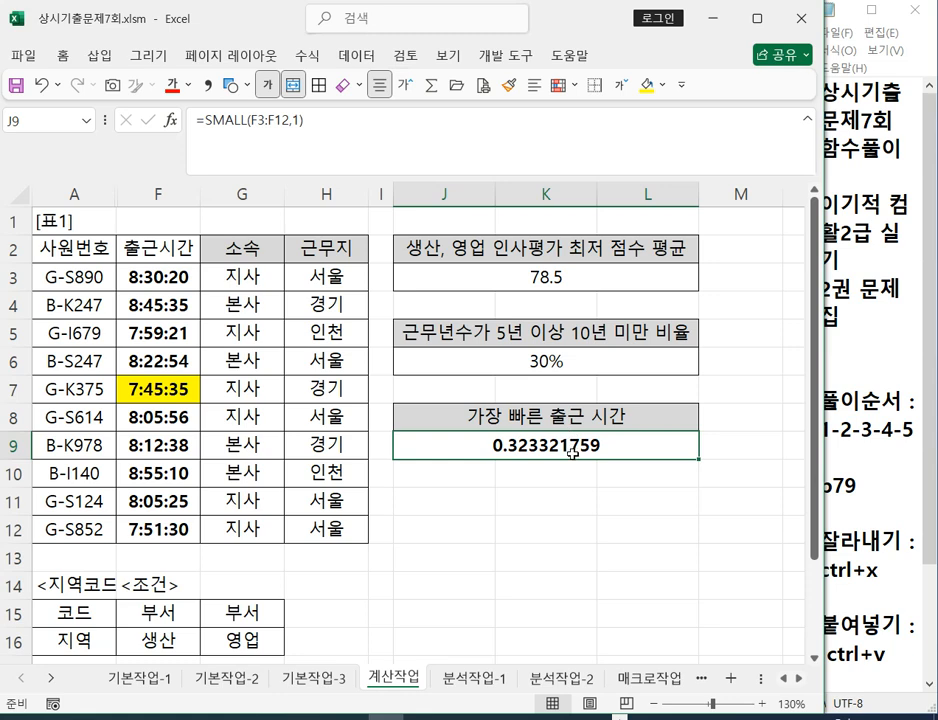
# - Outline the 시간 choice and the 일반 and 숫자 area of J9's number format list with the screen pen, and clear the annotation
pyautogui.click(62, 56)
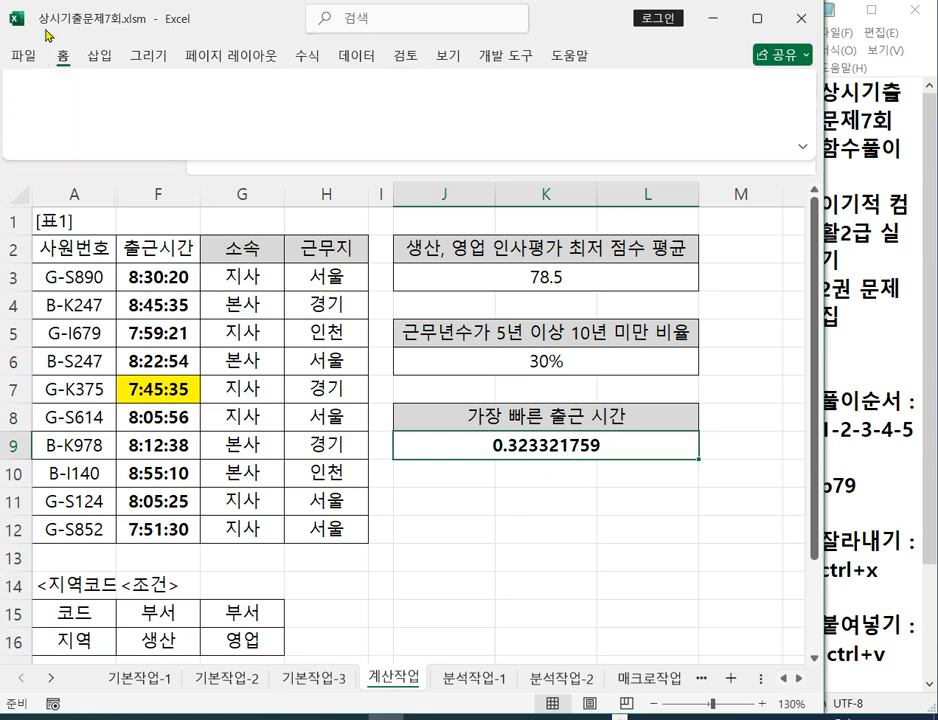
pyautogui.click(497, 84)
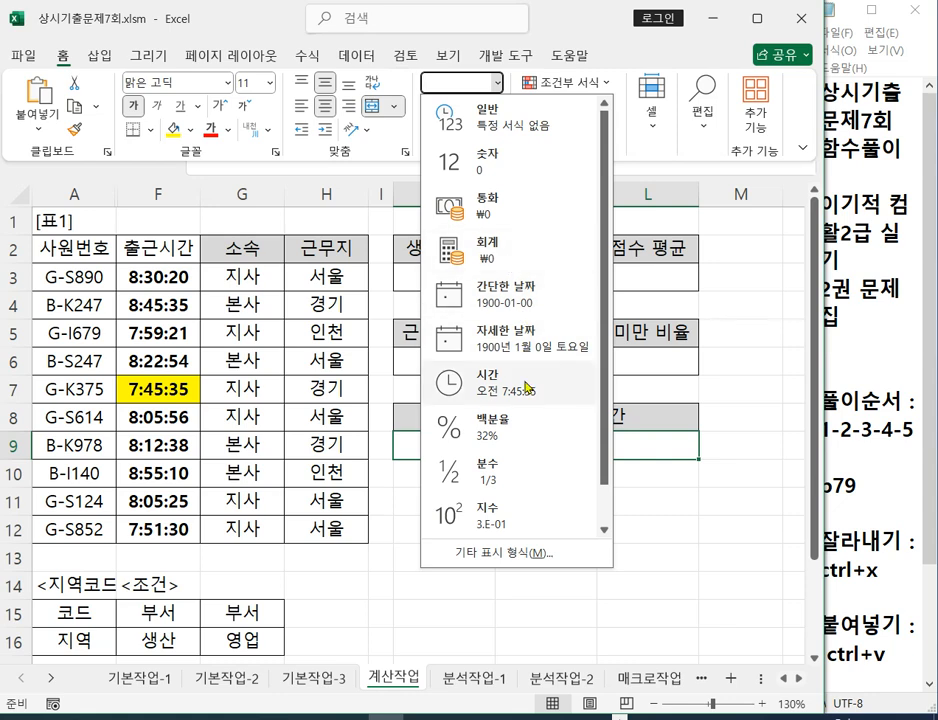
pyautogui.press('F9')
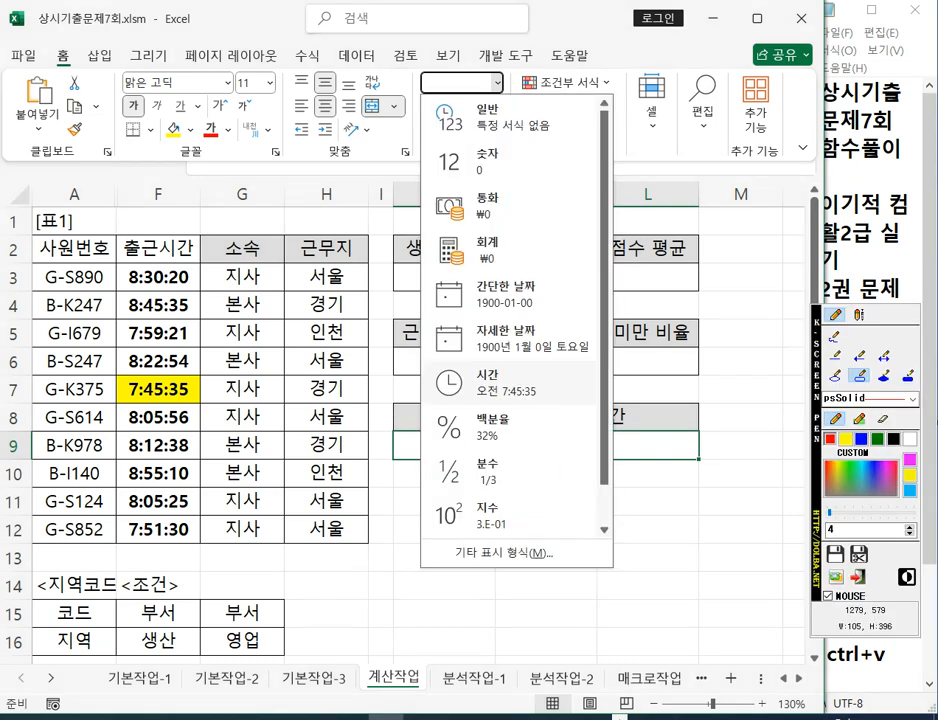
pyautogui.moveTo(421, 356); pyautogui.dragTo(566, 406)
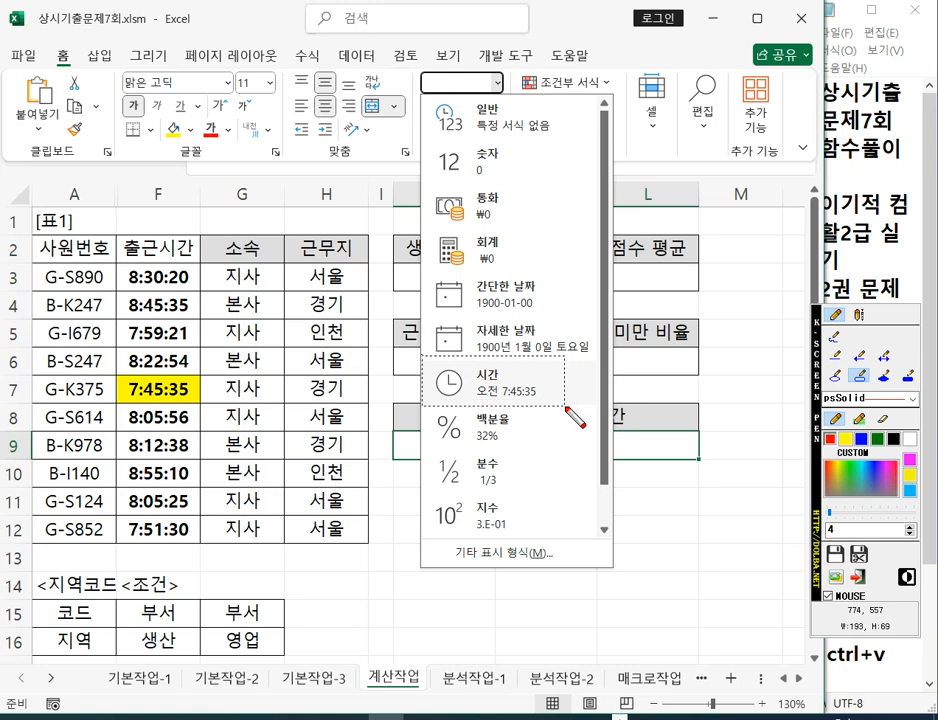
pyautogui.moveTo(423, 76); pyautogui.dragTo(594, 152)
pyautogui.press('F9')
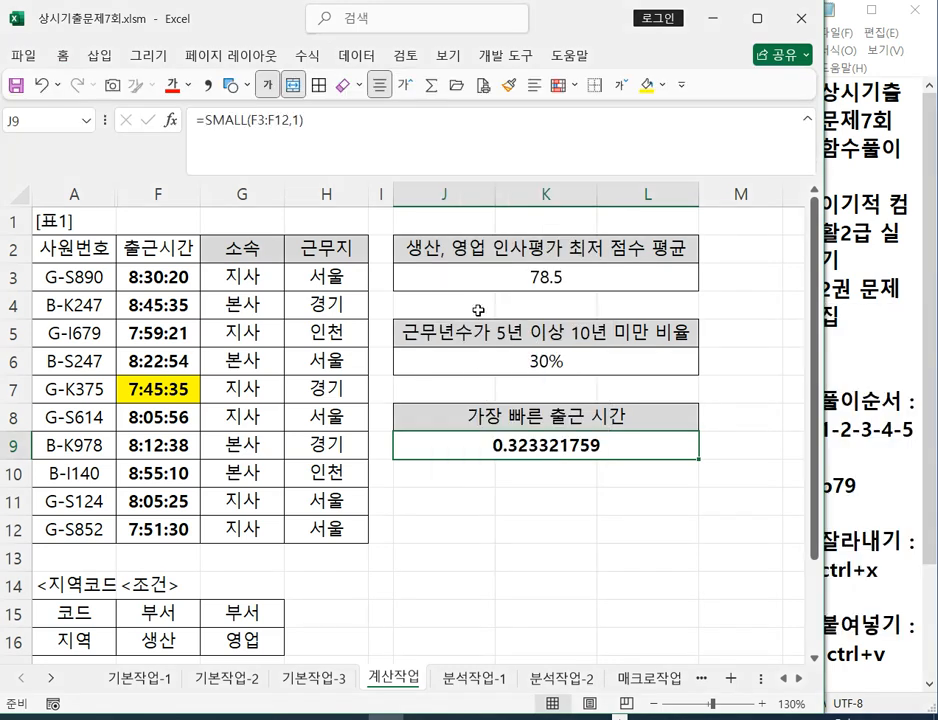
# - Apply the 시간 number format to the 가장 빠른 출근 시간 result in J9
pyautogui.click(62, 56)
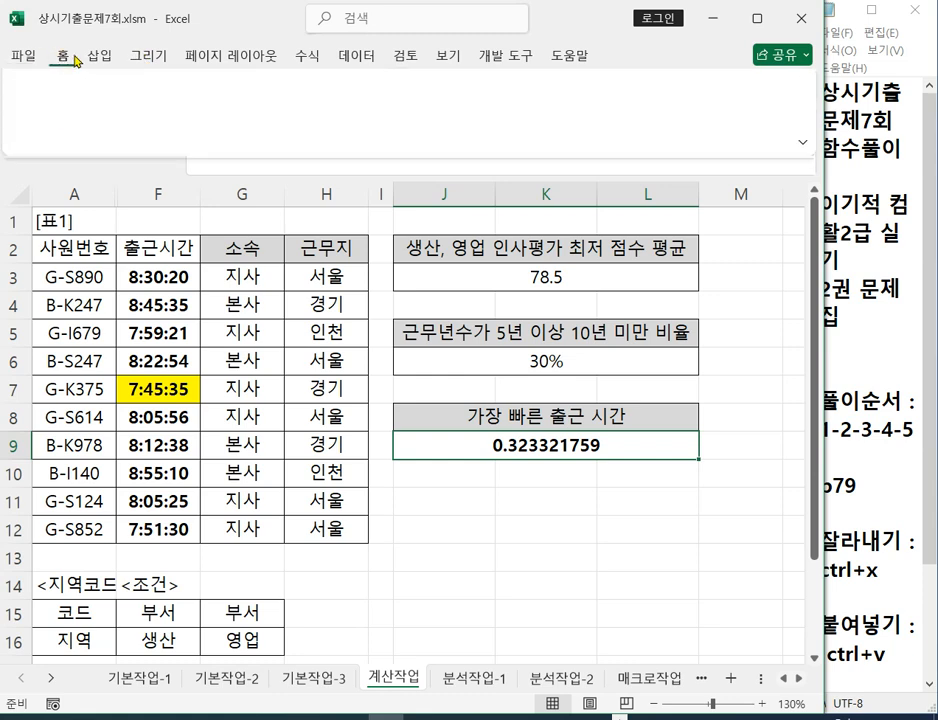
pyautogui.click(496, 82)
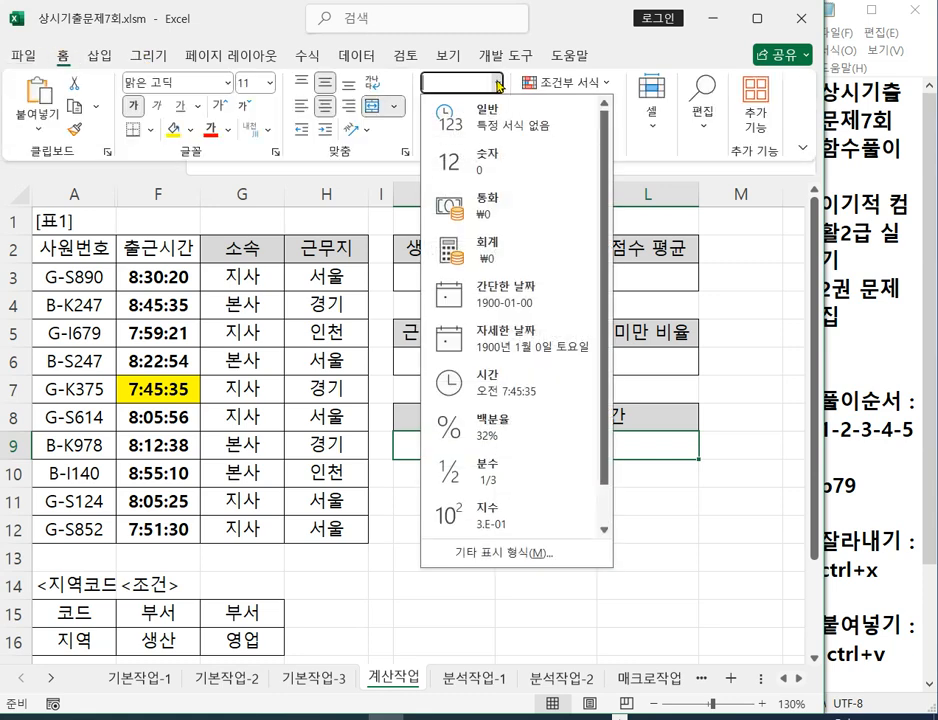
pyautogui.click(490, 392)
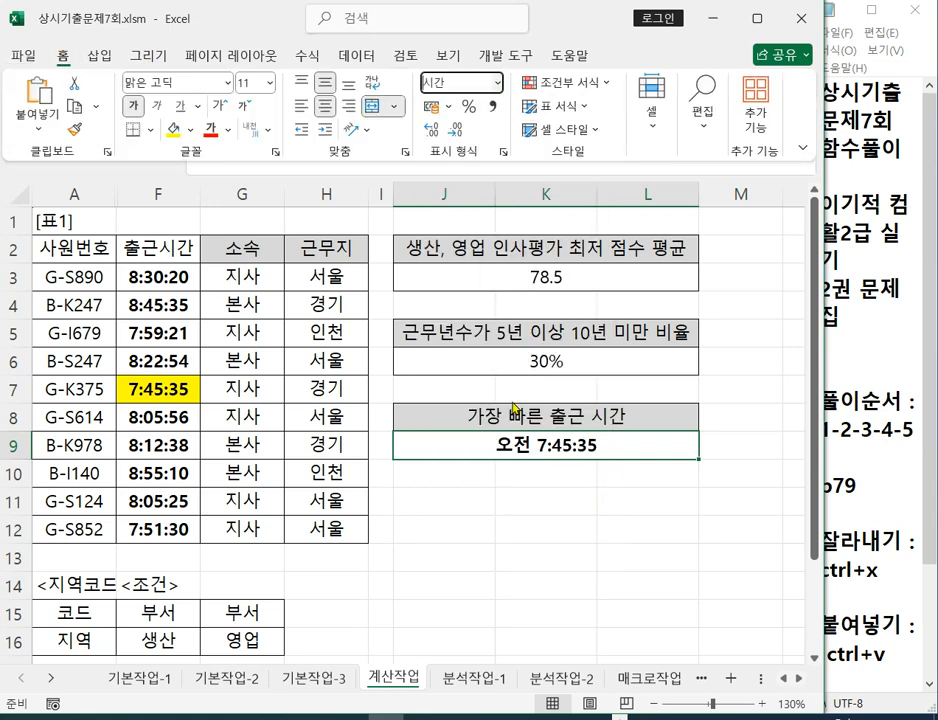
pyautogui.click(575, 452)
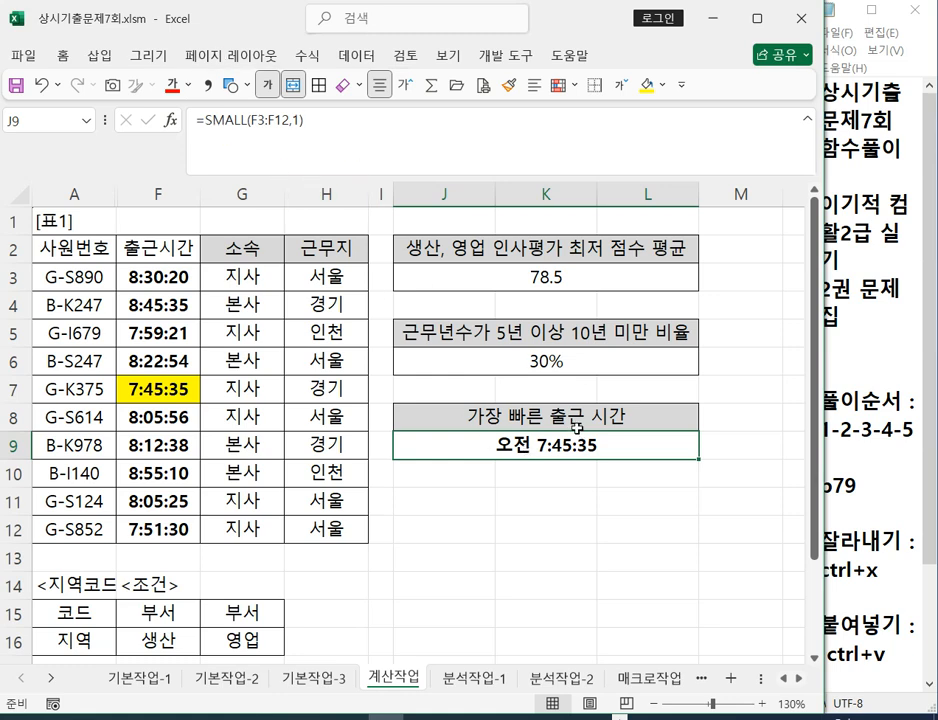
# - Cut the SMALL expression out of J9 and nest it in HOUR, making the formula =HOUR(SMALL(F3:F12,1))
pyautogui.moveTo(203, 119); pyautogui.dragTo(507, 144)
pyautogui.hotkey('ctrl', 'c')
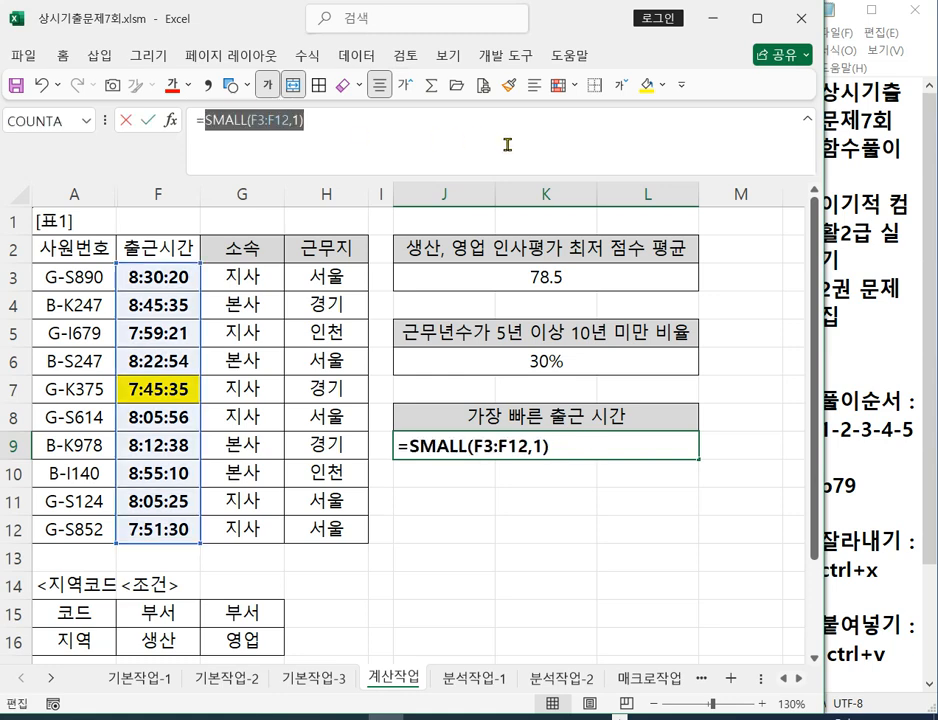
pyautogui.press('BackSpace')
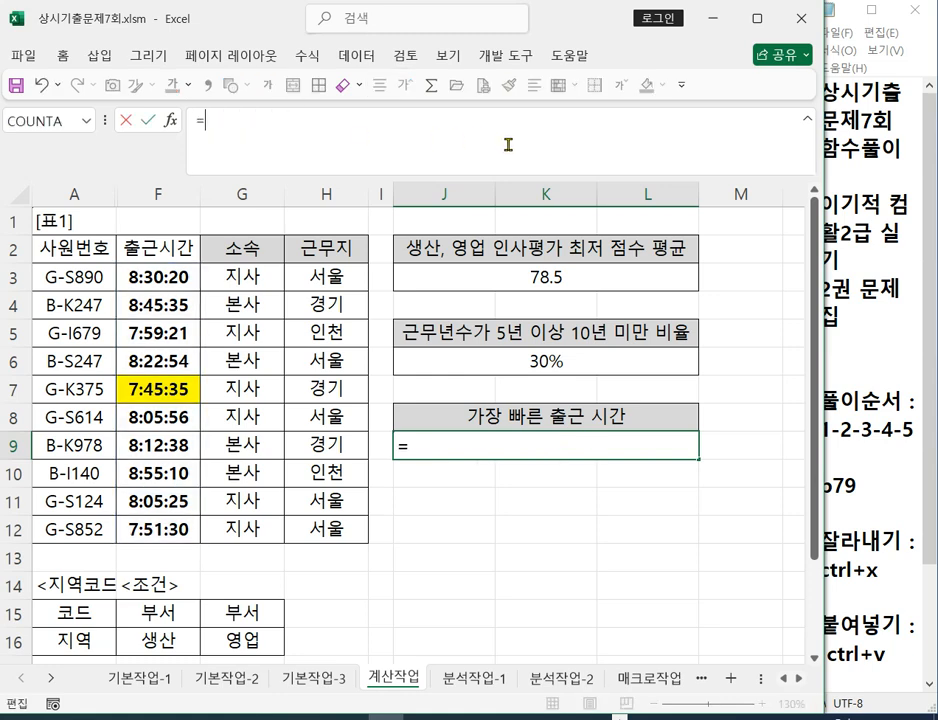
pyautogui.write('HOUR')
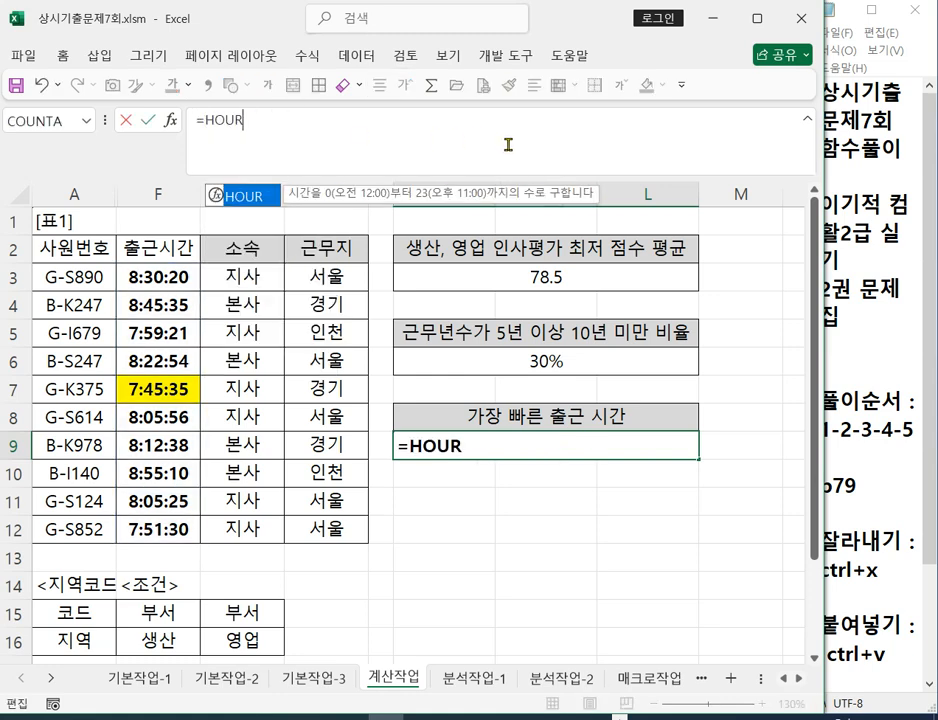
pyautogui.write('(')
pyautogui.hotkey('ctrl', 'a')
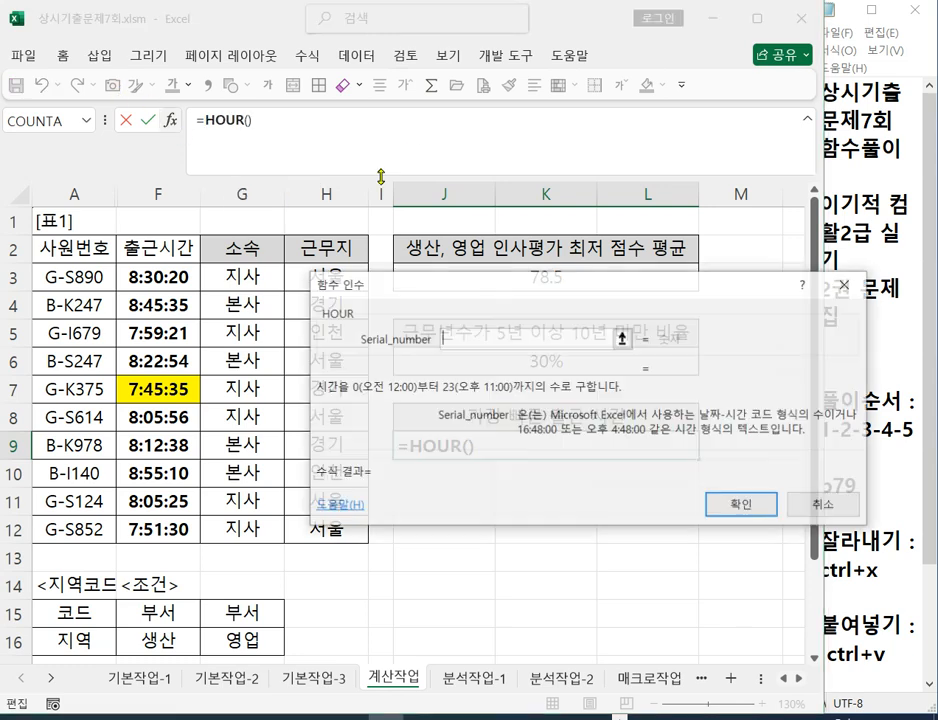
pyautogui.hotkey('ctrl', 'v')
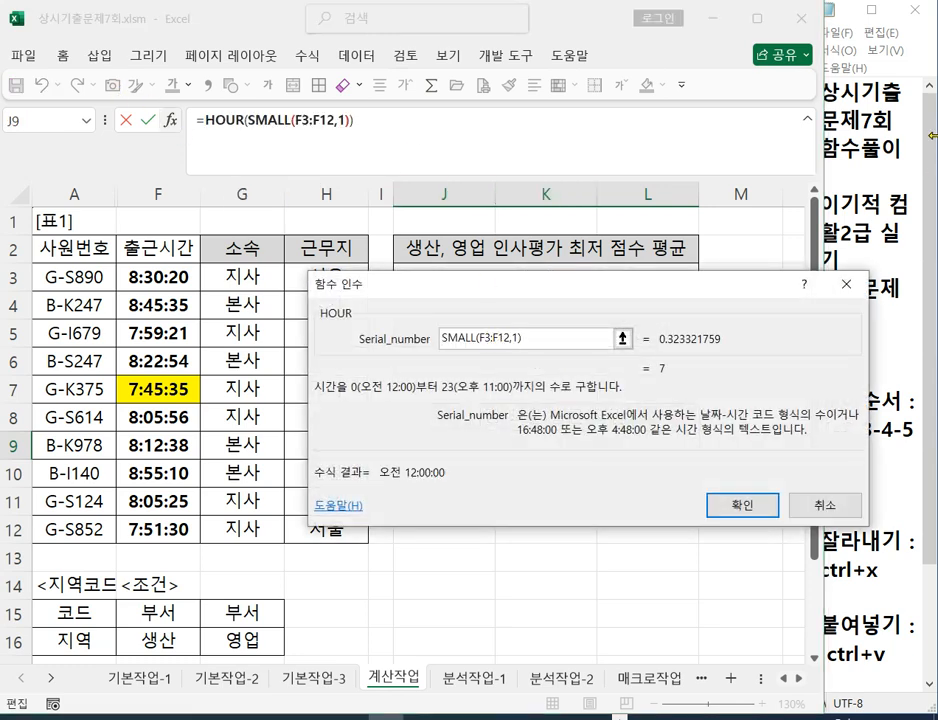
pyautogui.press('Return')
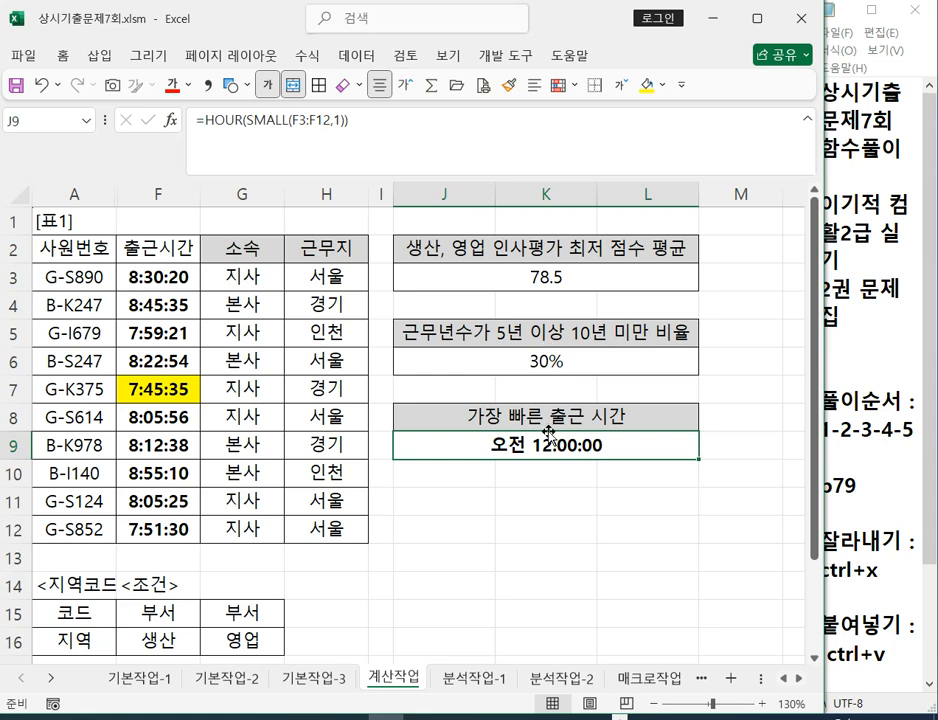
# - Set the number format of the HOUR result in J9 to 일반
pyautogui.click(63, 55)
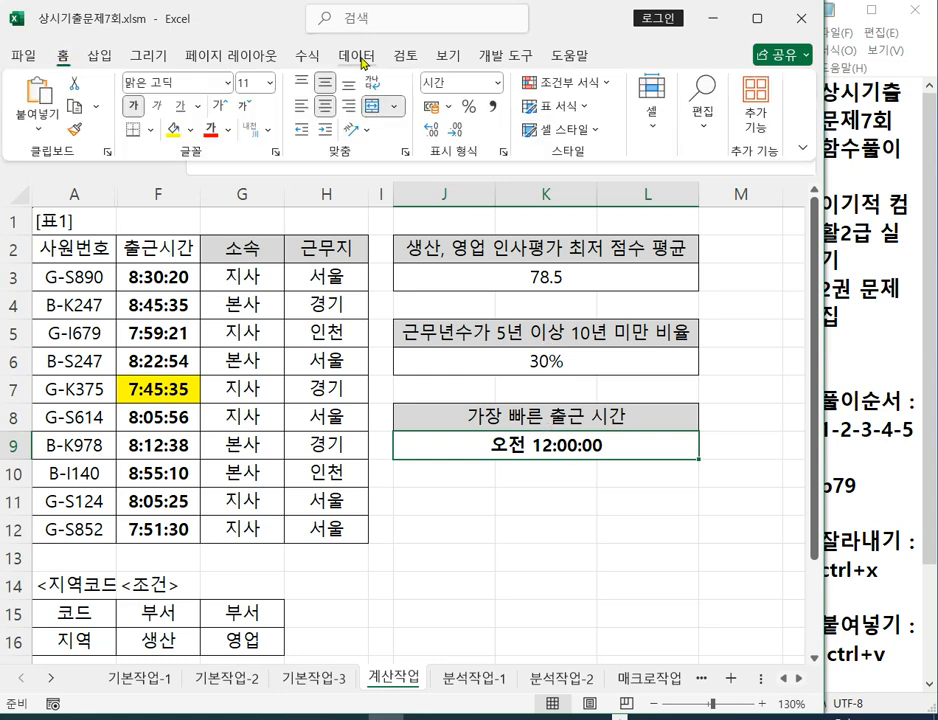
pyautogui.click(496, 82)
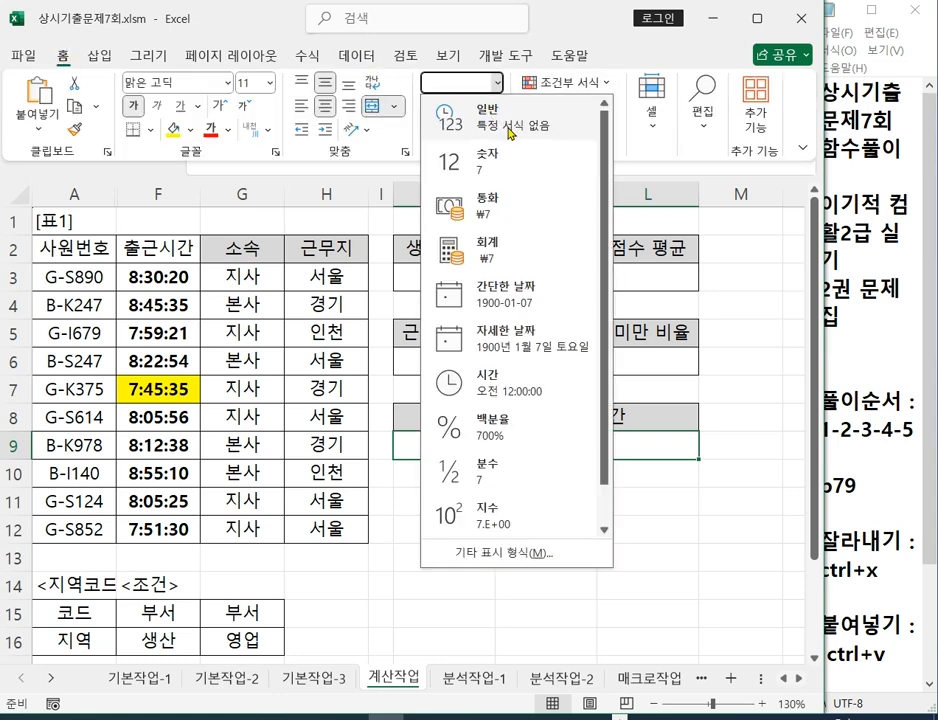
pyautogui.click(511, 128)
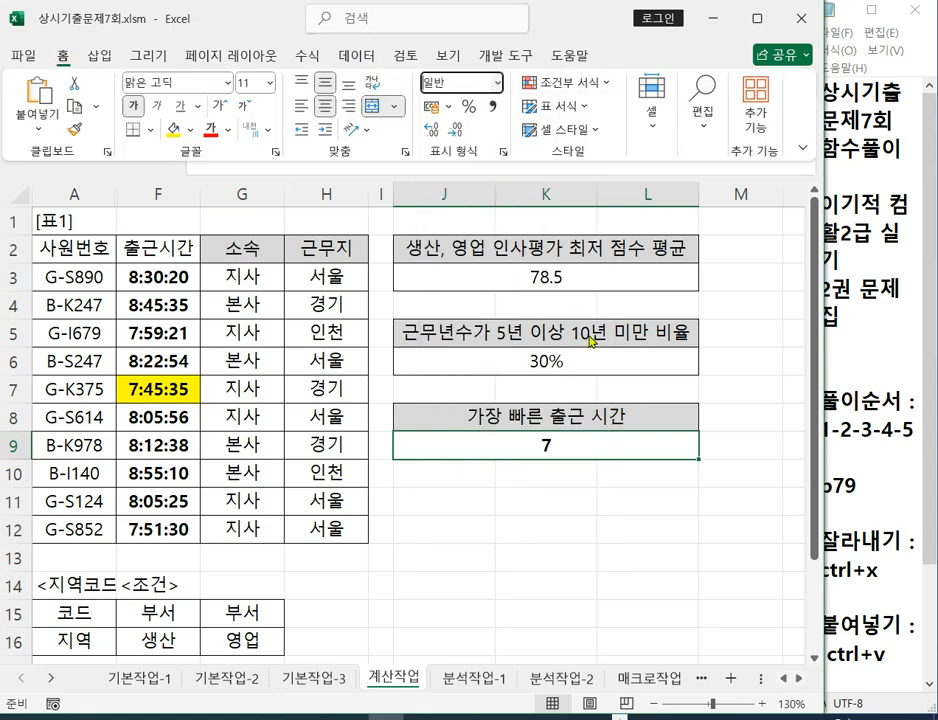
# - Append &"시" to the HOUR formula in J9 and confirm it
pyautogui.click(595, 452)
pyautogui.click(358, 121)
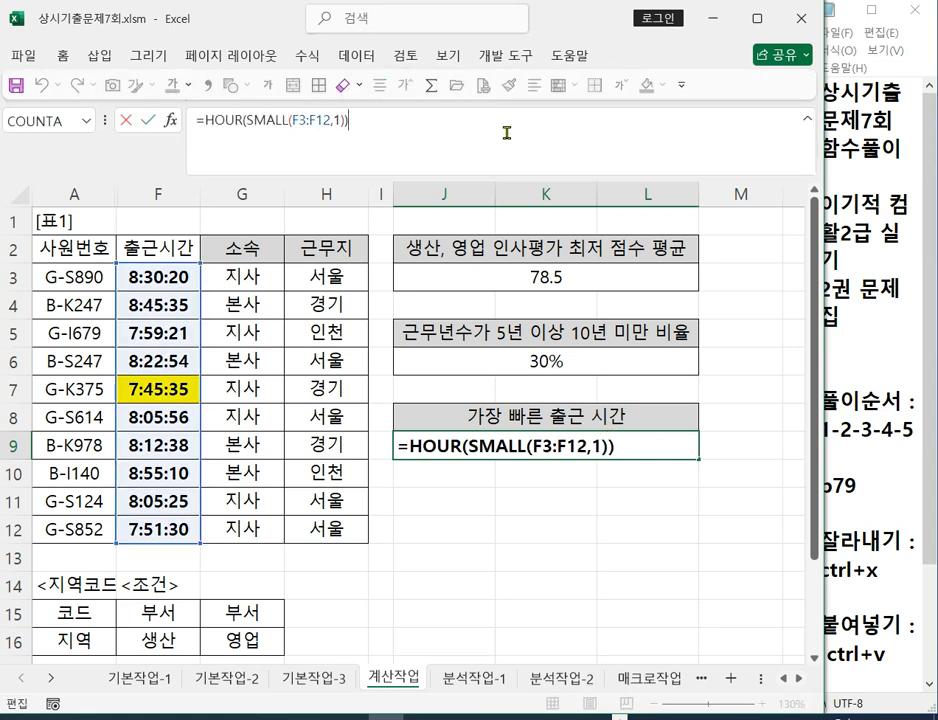
pyautogui.write('&"TL')
pyautogui.press('BackSpace')
pyautogui.press('BackSpace')
pyautogui.press('Hangul')
pyautogui.write('시')
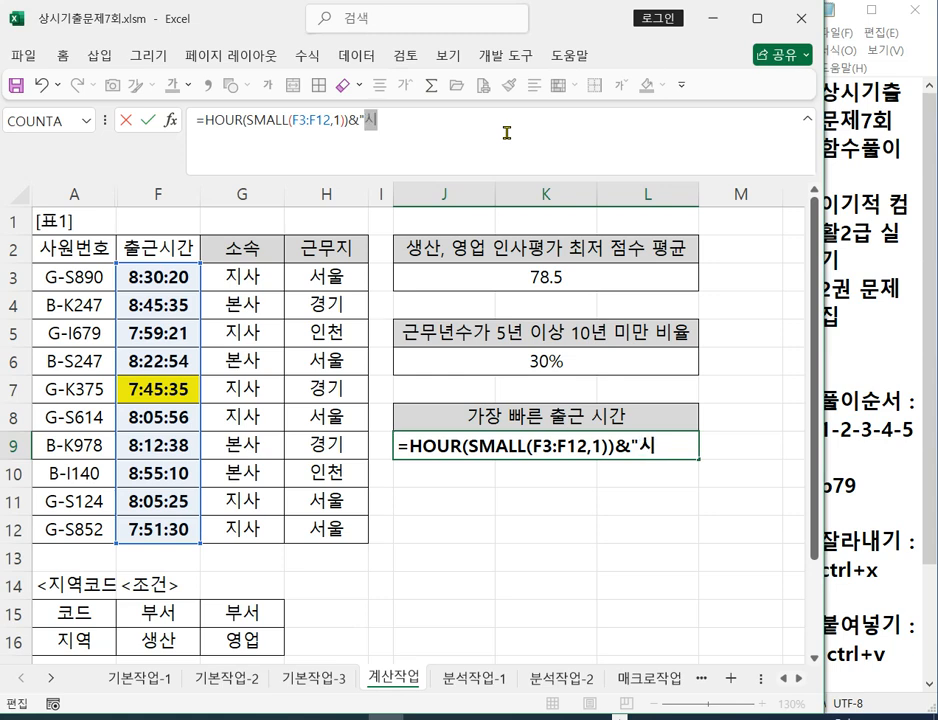
pyautogui.write('"')
pyautogui.press('Return')
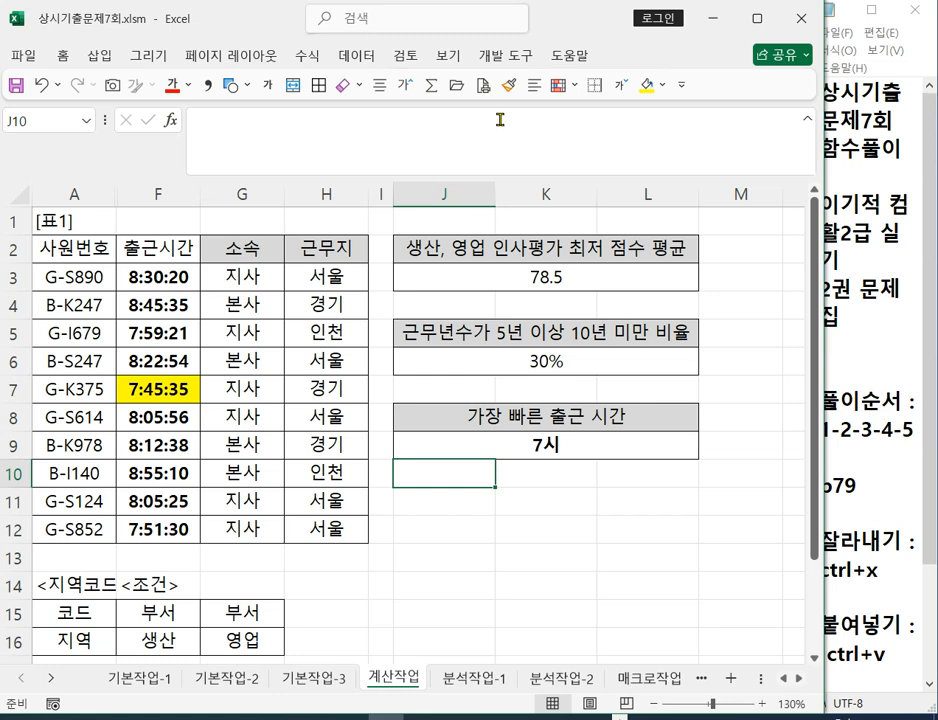
# - Extend the J9 formula with &MINUTE(SMALL(F3:F12,1)), reusing the copied SMALL expression as the Serial_number argument
pyautogui.click(530, 447)
pyautogui.click(462, 128)
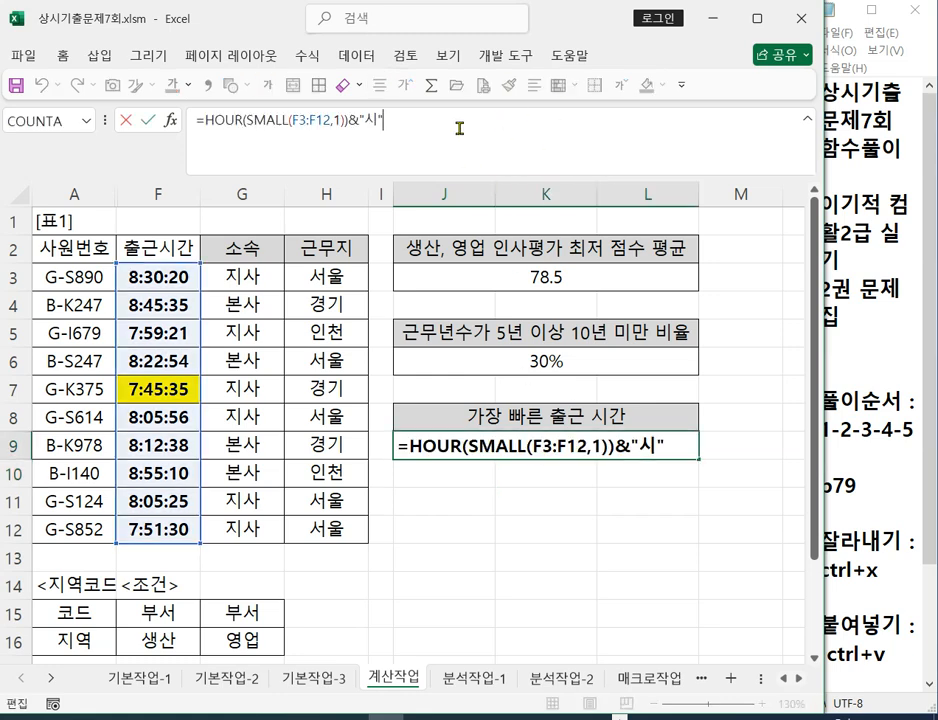
pyautogui.write('&')
pyautogui.write('ㅡ')
pyautogui.write('ㅑㅜ')
pyautogui.press('BackSpace')
pyautogui.press('BackSpace')
pyautogui.write('MINUTE(')
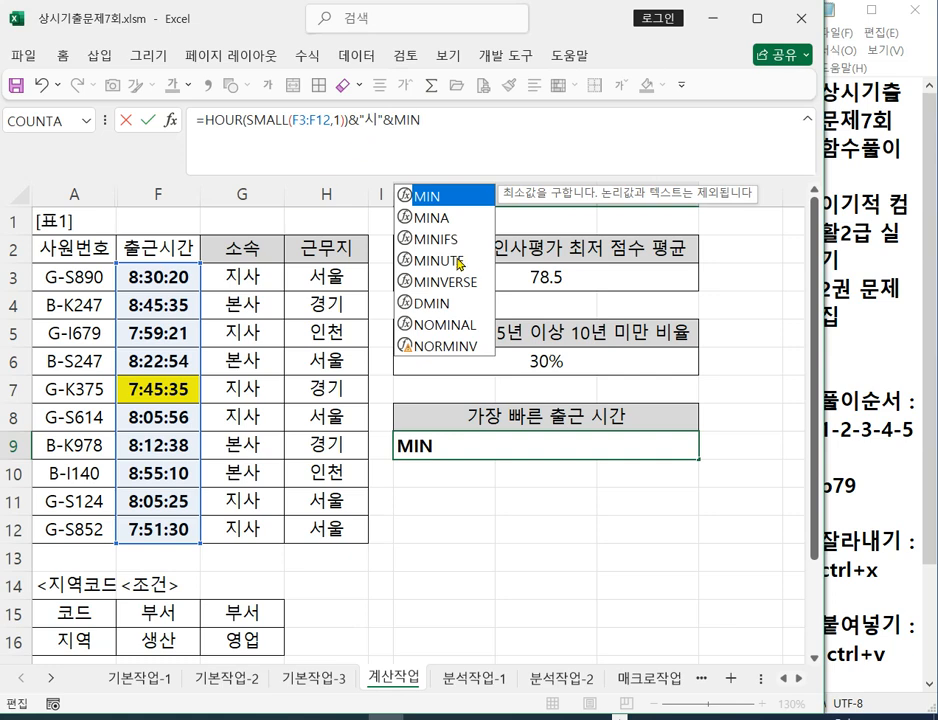
pyautogui.doubleClick(427, 261)
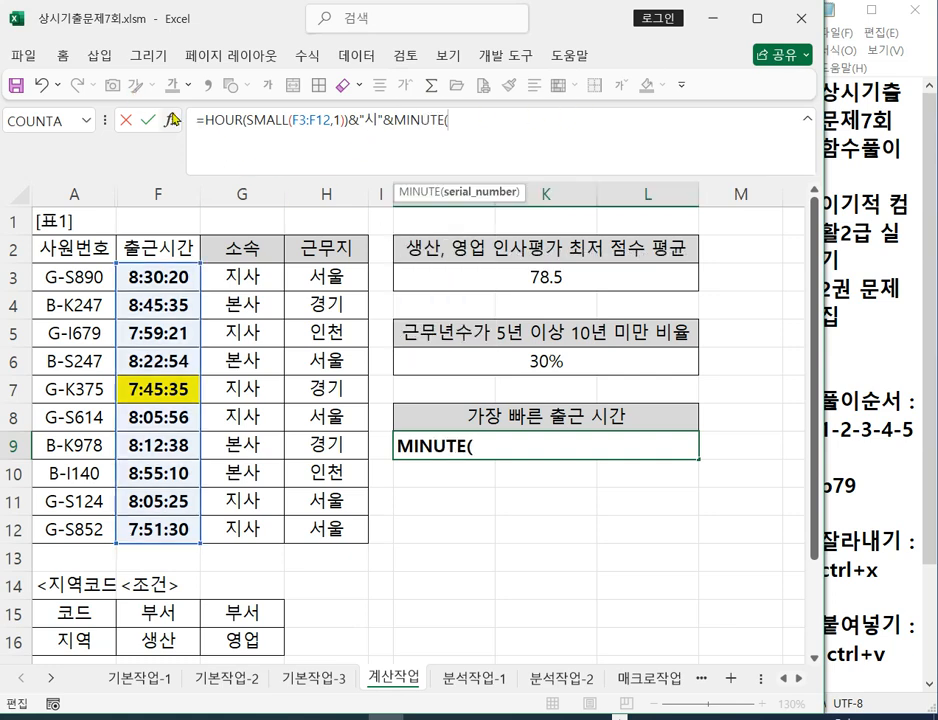
pyautogui.click(171, 120)
pyautogui.hotkey('ctrl', 'v')
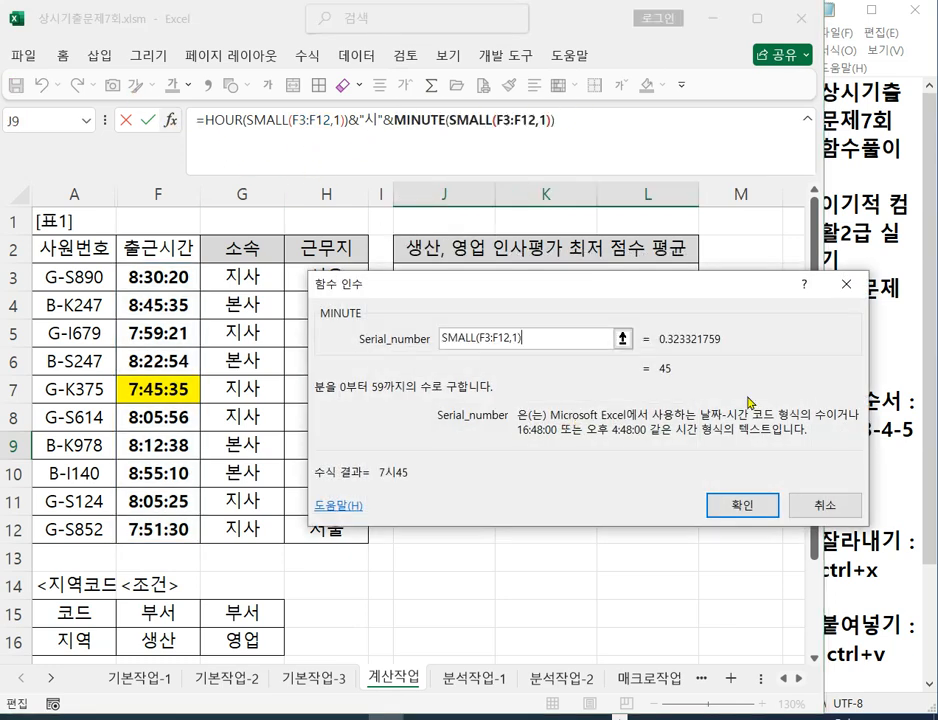
pyautogui.press('Return')
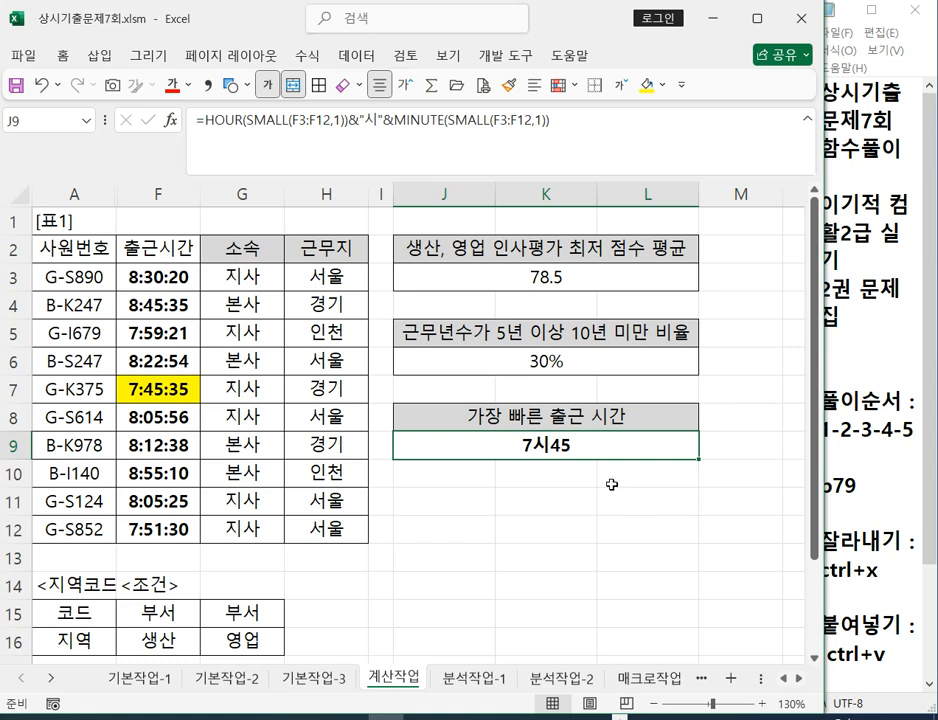
# - Append &"분" after the MINUTE part of the J9 formula and confirm it
pyautogui.click(625, 114)
pyautogui.write('&"QW')
pyautogui.press('BackSpace')
pyautogui.press('BackSpace')
pyautogui.write('QNS')
pyautogui.press('BackSpace')
pyautogui.press('BackSpace')
pyautogui.press('BackSpace')
pyautogui.write('분')
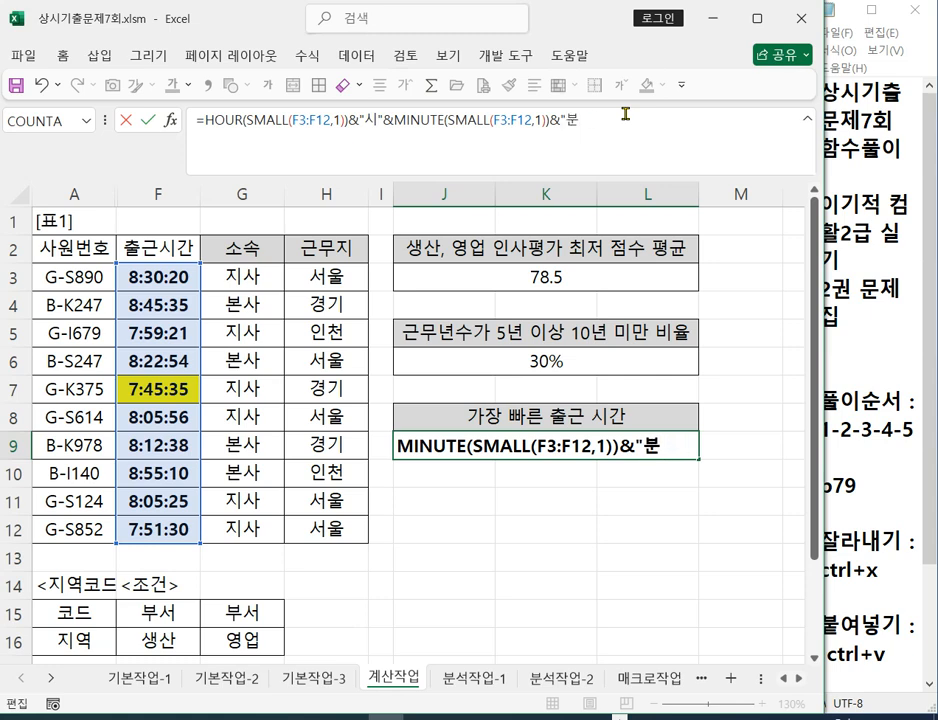
pyautogui.write('"')
pyautogui.press('Return')
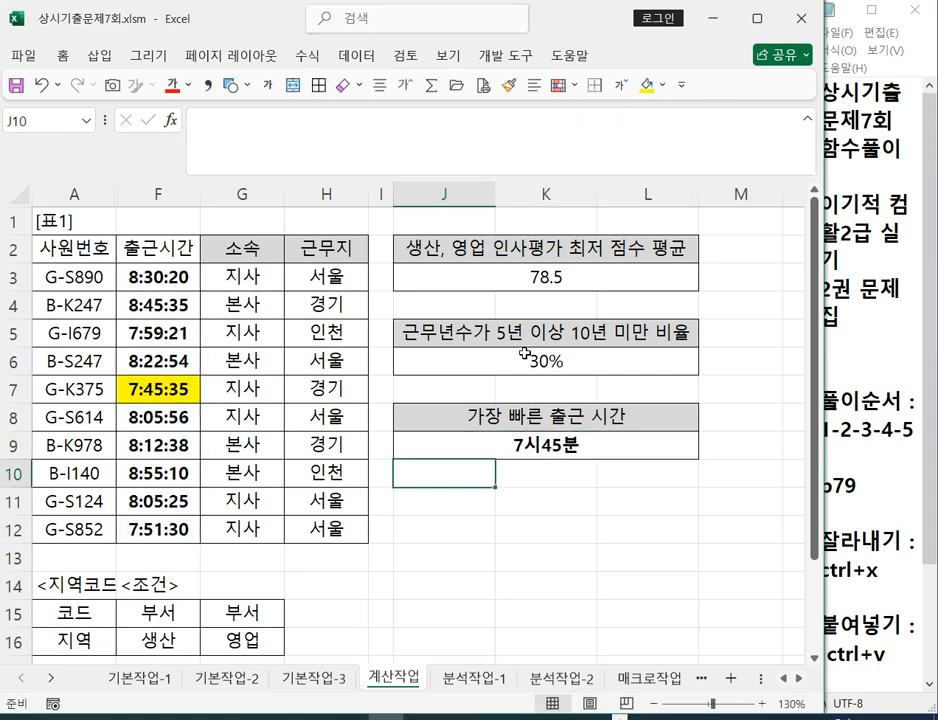
# - Extend the J9 formula with &SECOND(SMALL(F3:F12,1)), using the SMALL expression as the Serial_number argument
pyautogui.click(578, 438)
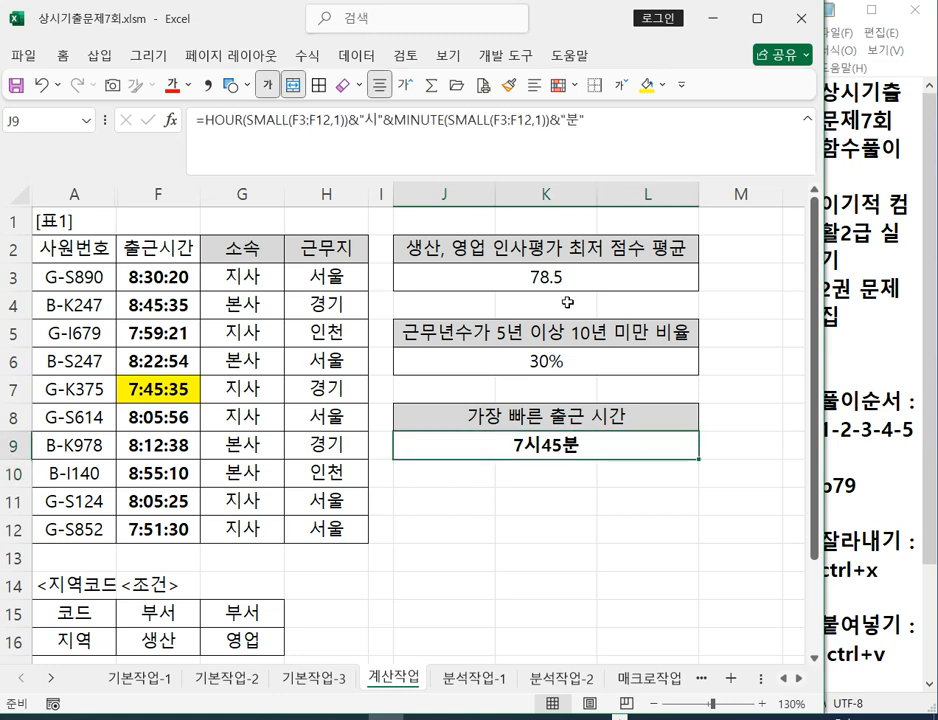
pyautogui.click(601, 118)
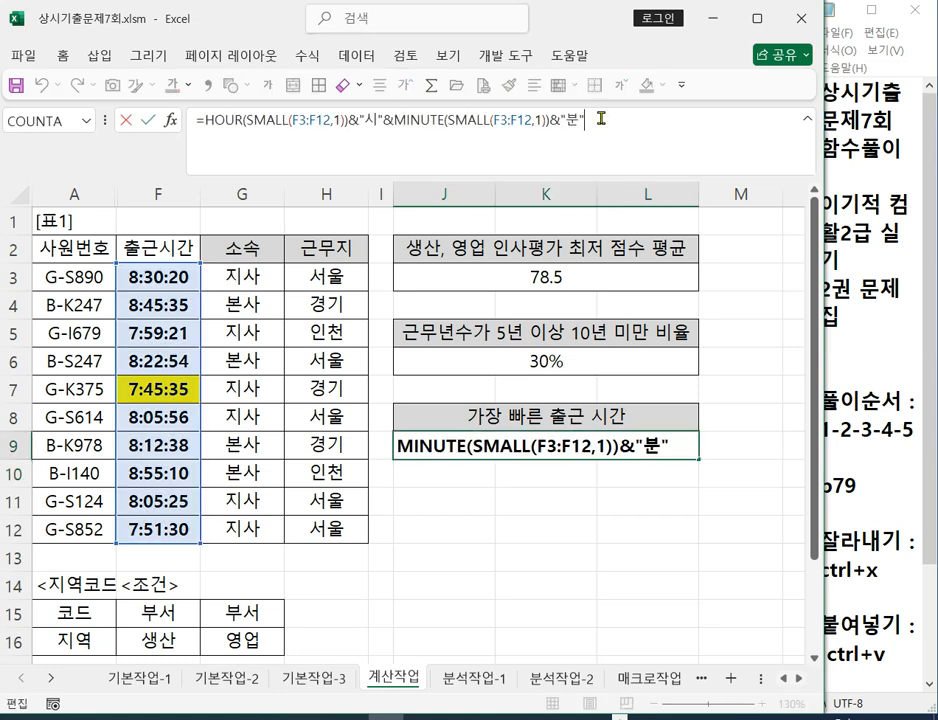
pyautogui.write('&')
pyautogui.write('ㄴㄷ')
pyautogui.press('BackSpace')
pyautogui.press('BackSpace')
pyautogui.write('SE')
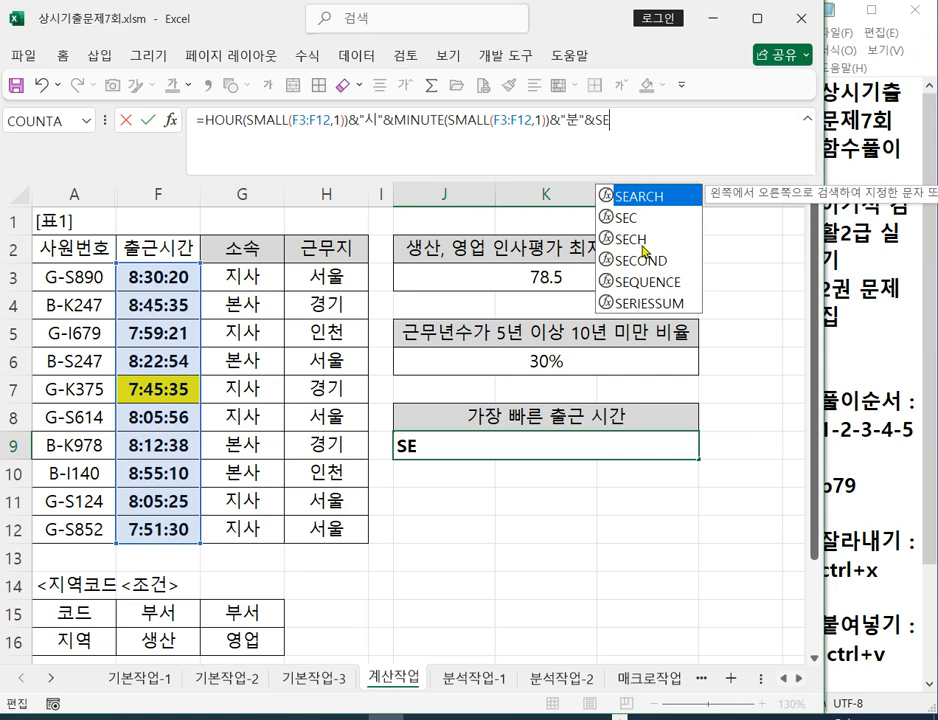
pyautogui.doubleClick(658, 262)
pyautogui.hotkey('ctrl', 'a')
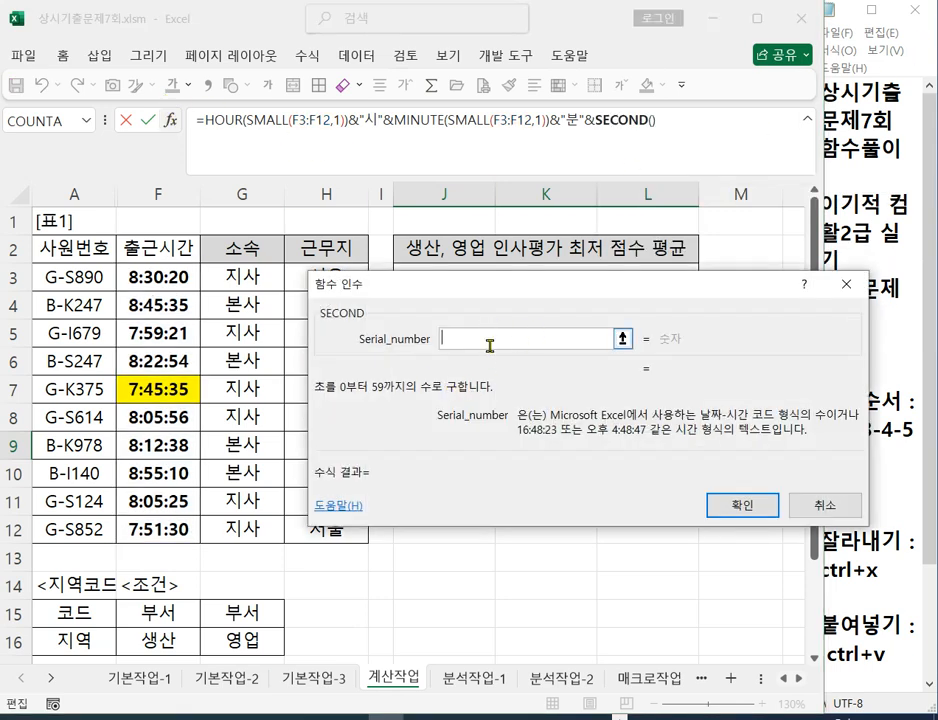
pyautogui.write('SMALL(F3:F12,1)')
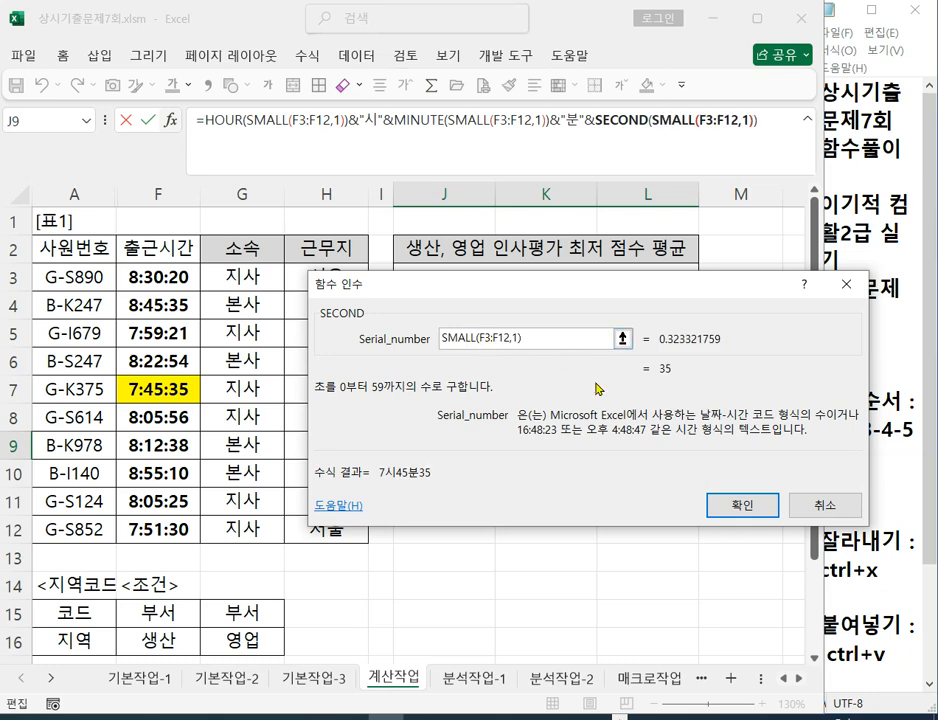
pyautogui.click(740, 504)
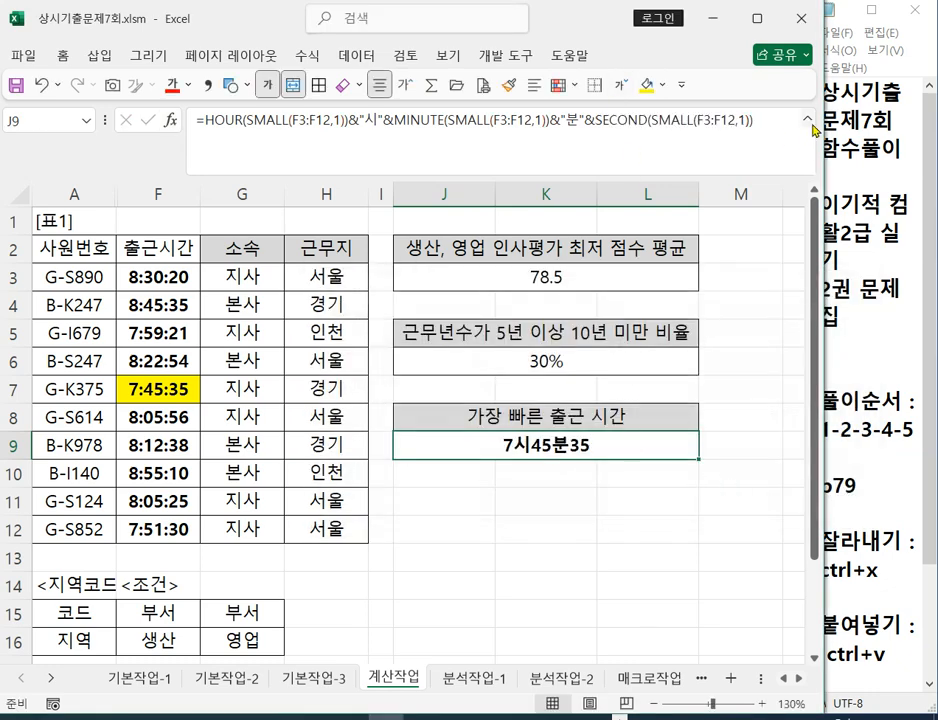
# - Finish the J9 formula by appending &"초" after the SECOND part, and select the 근무지 cell H3
pyautogui.click(778, 121)
pyautogui.write('&"GH')
pyautogui.press('BackSpace')
pyautogui.press('BackSpace')
pyautogui.write('초')
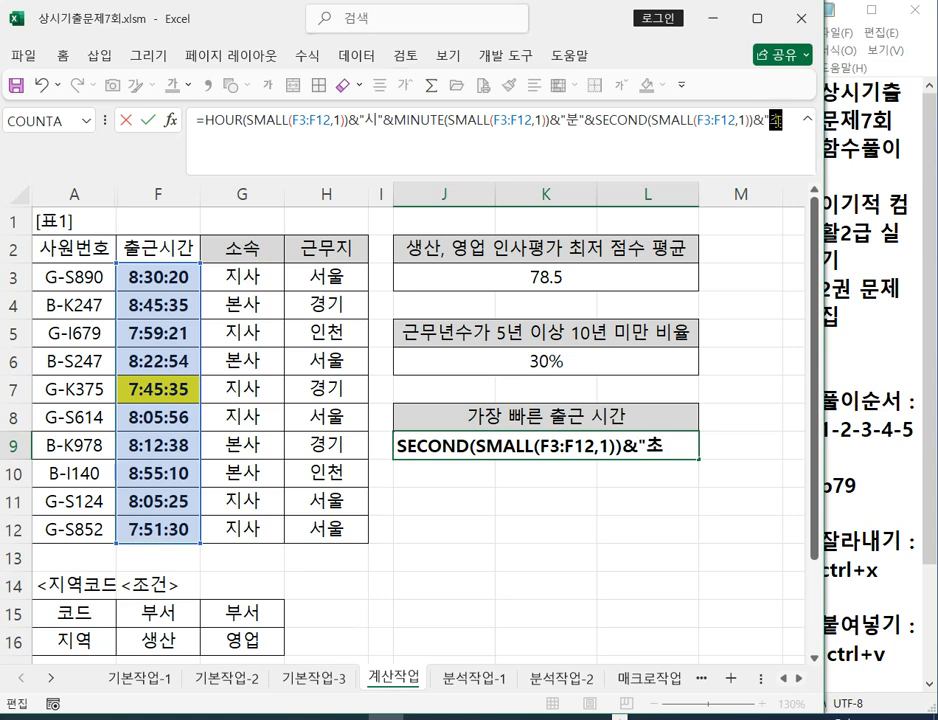
pyautogui.press('Return')
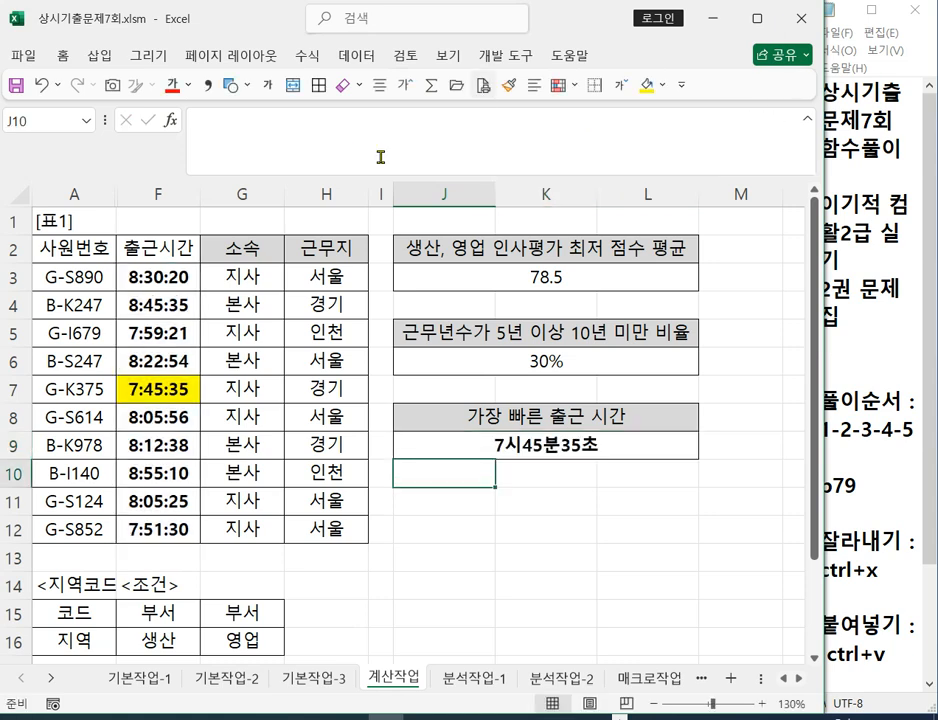
pyautogui.click(329, 285)
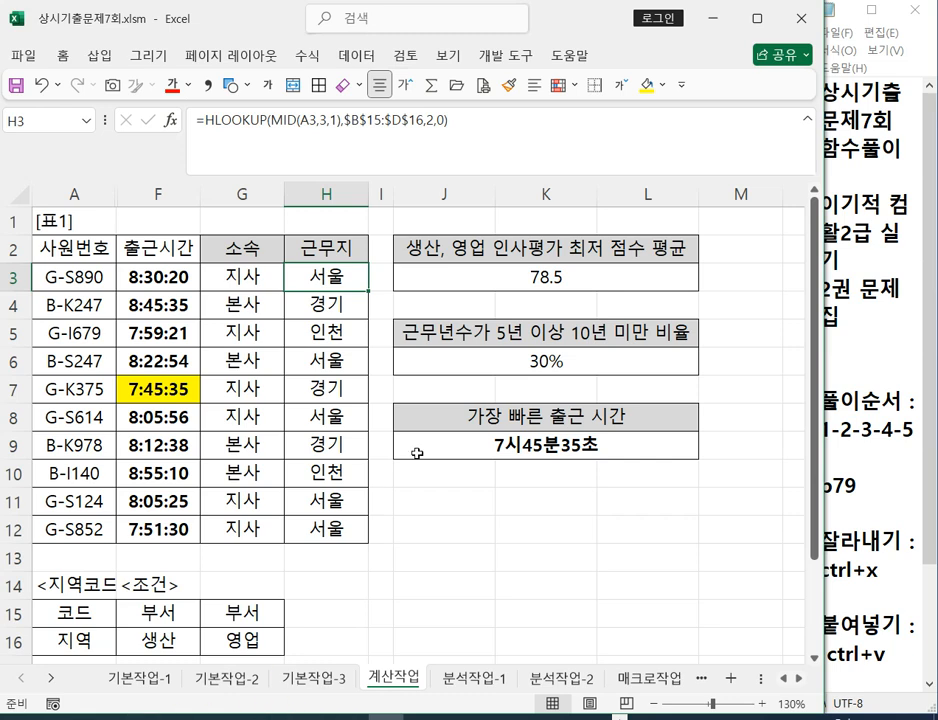